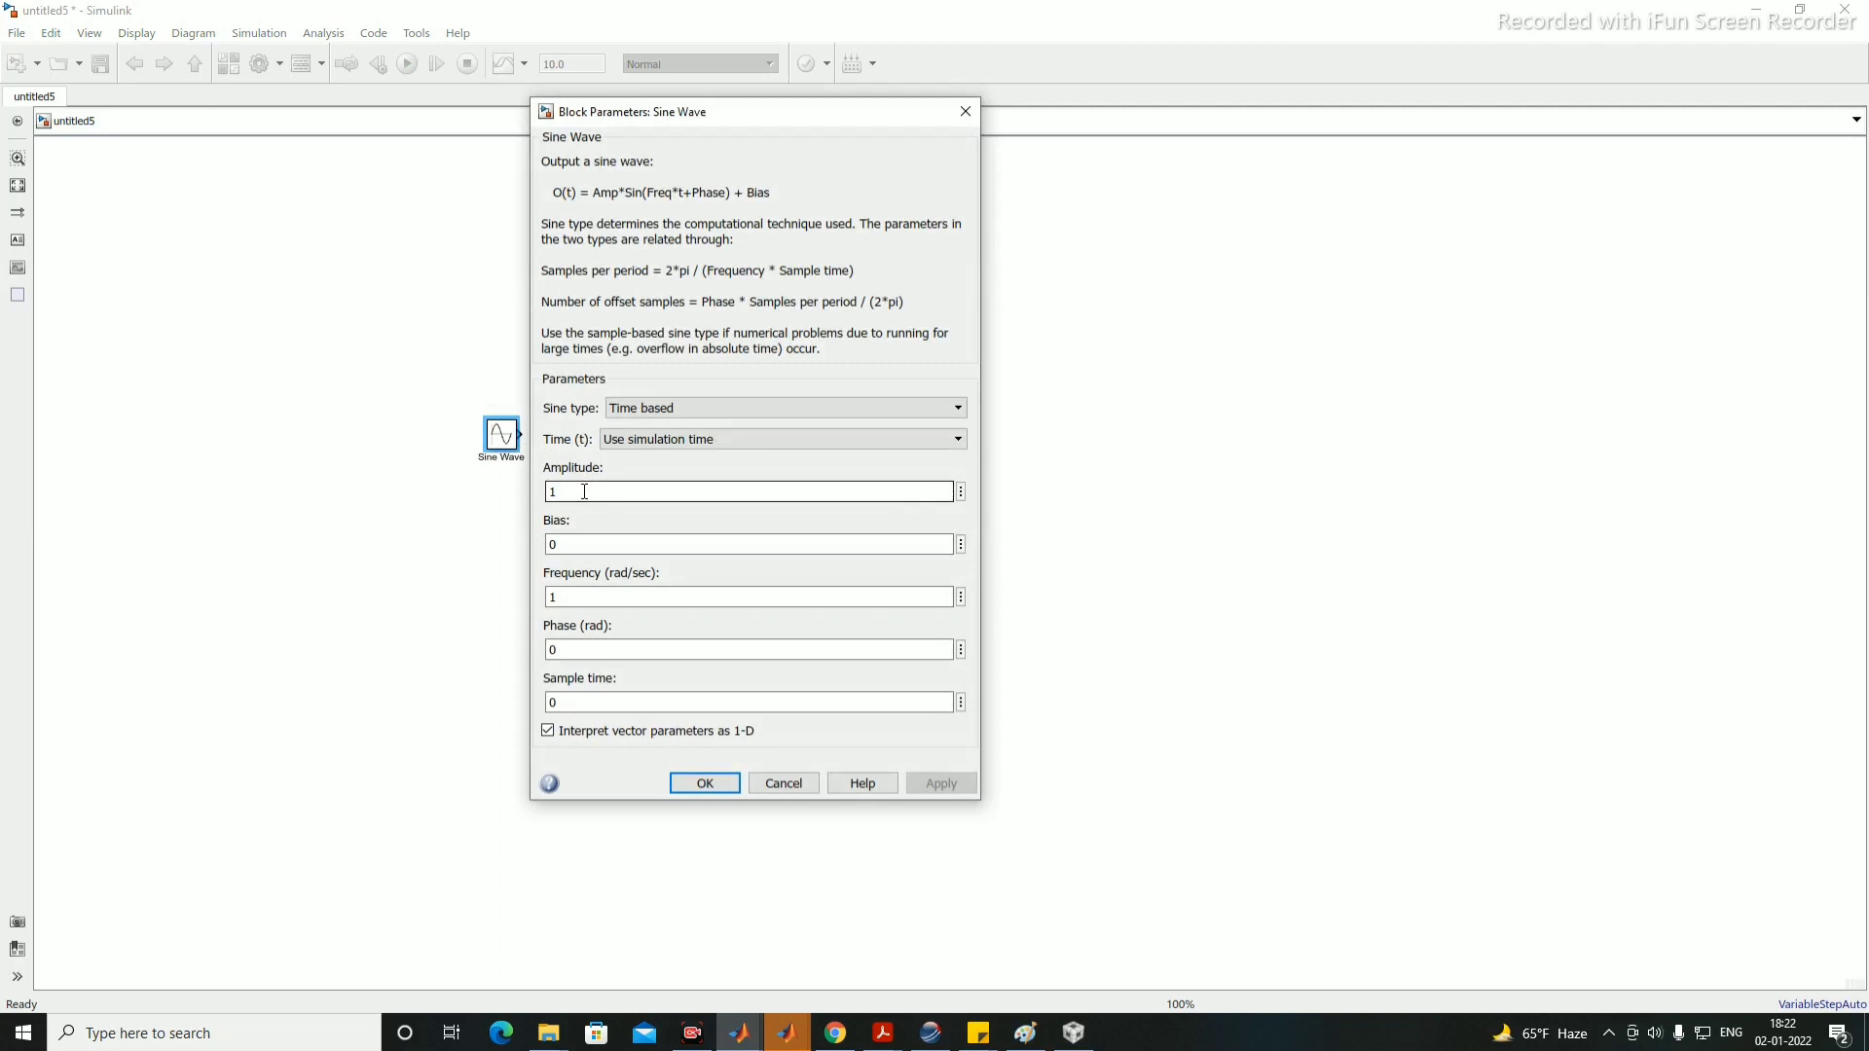
Step: Set the Sine Wave block's frequency to 2*pi*50 rad/sec and its sample time to 5e-5, keeping the amplitude at 1
double_click(595, 593)
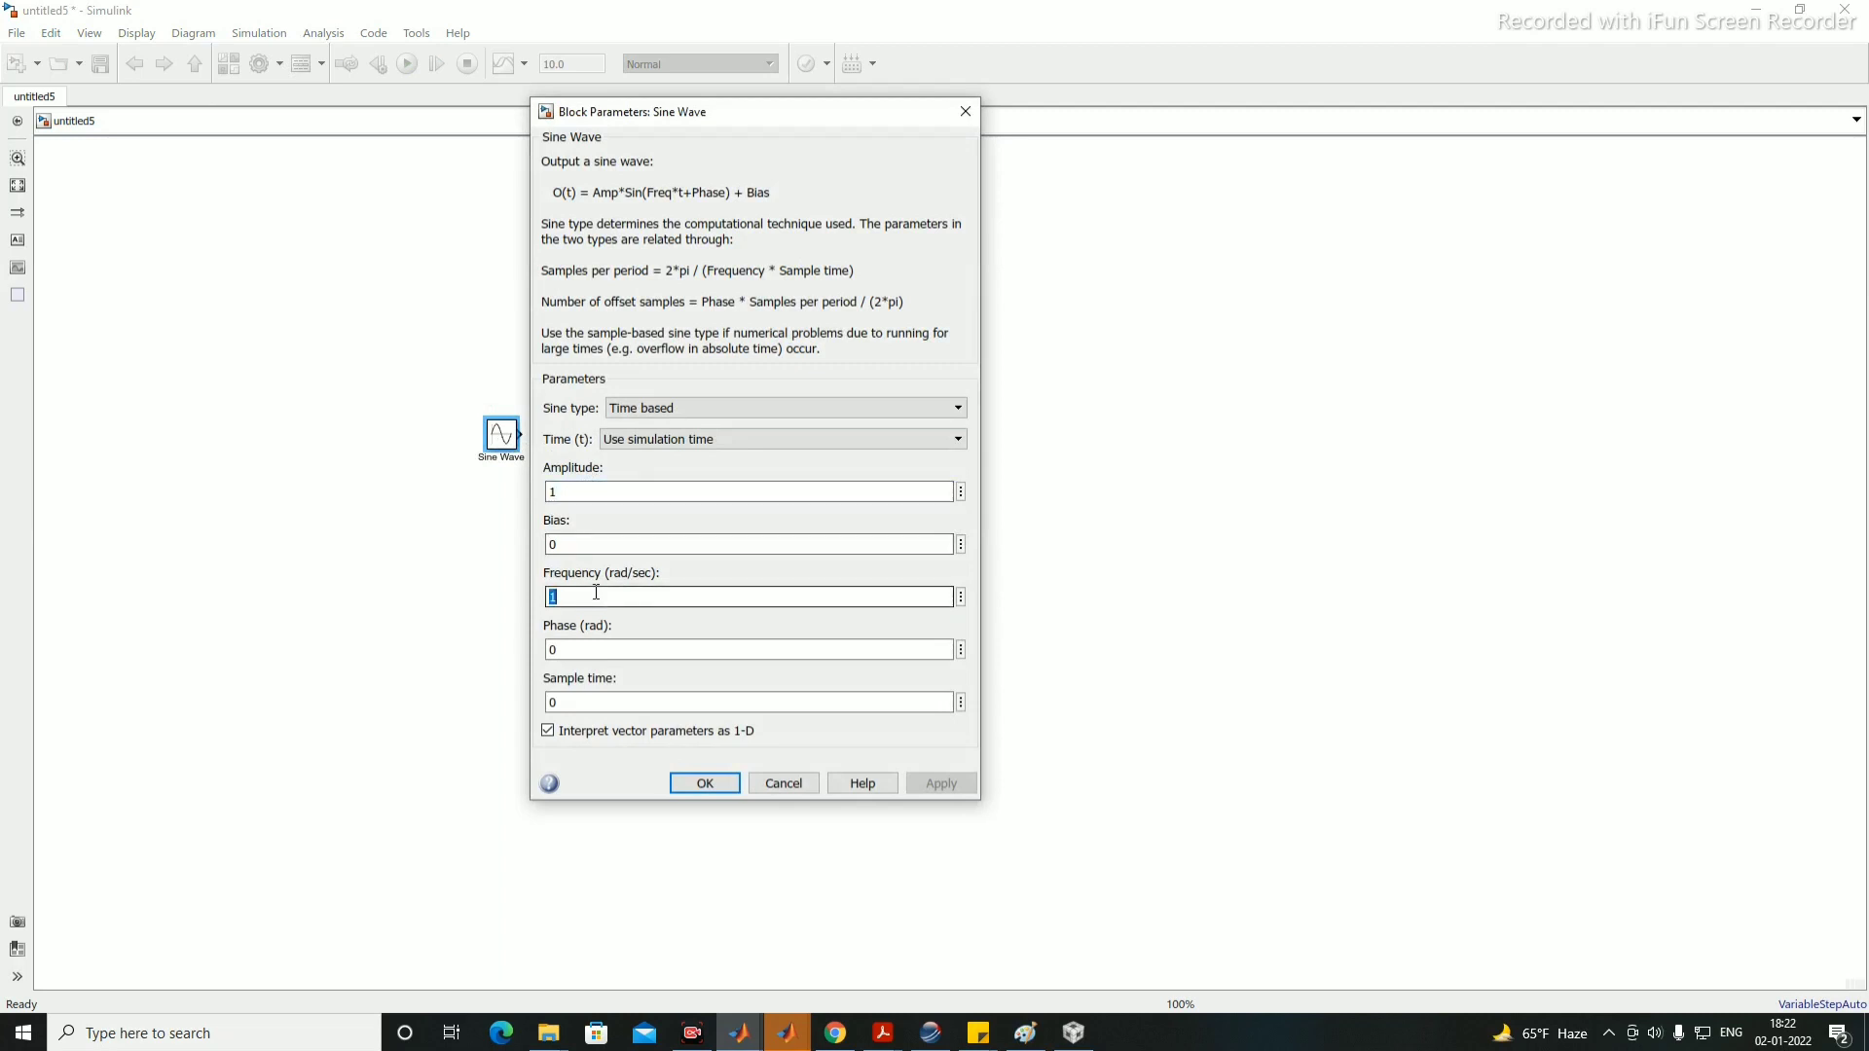
text(2*p)
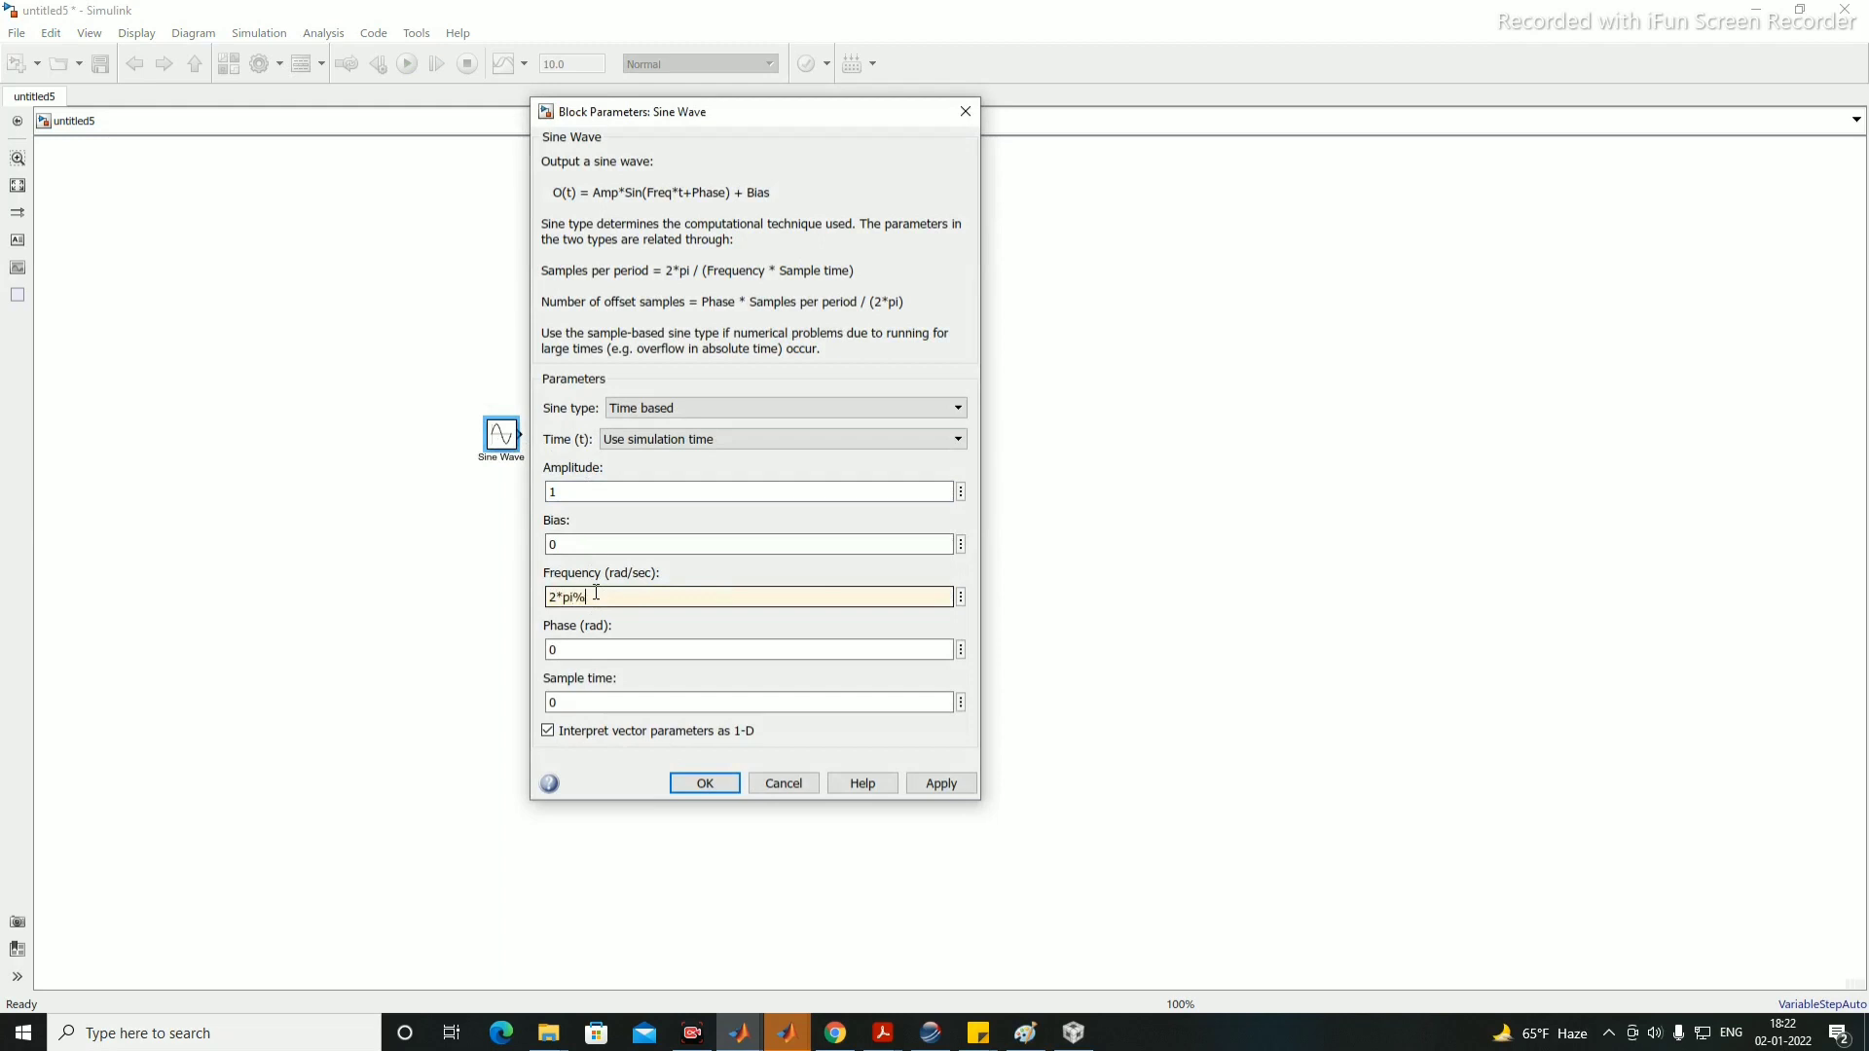
text(i*50)
key(Tab)
key(Tab)
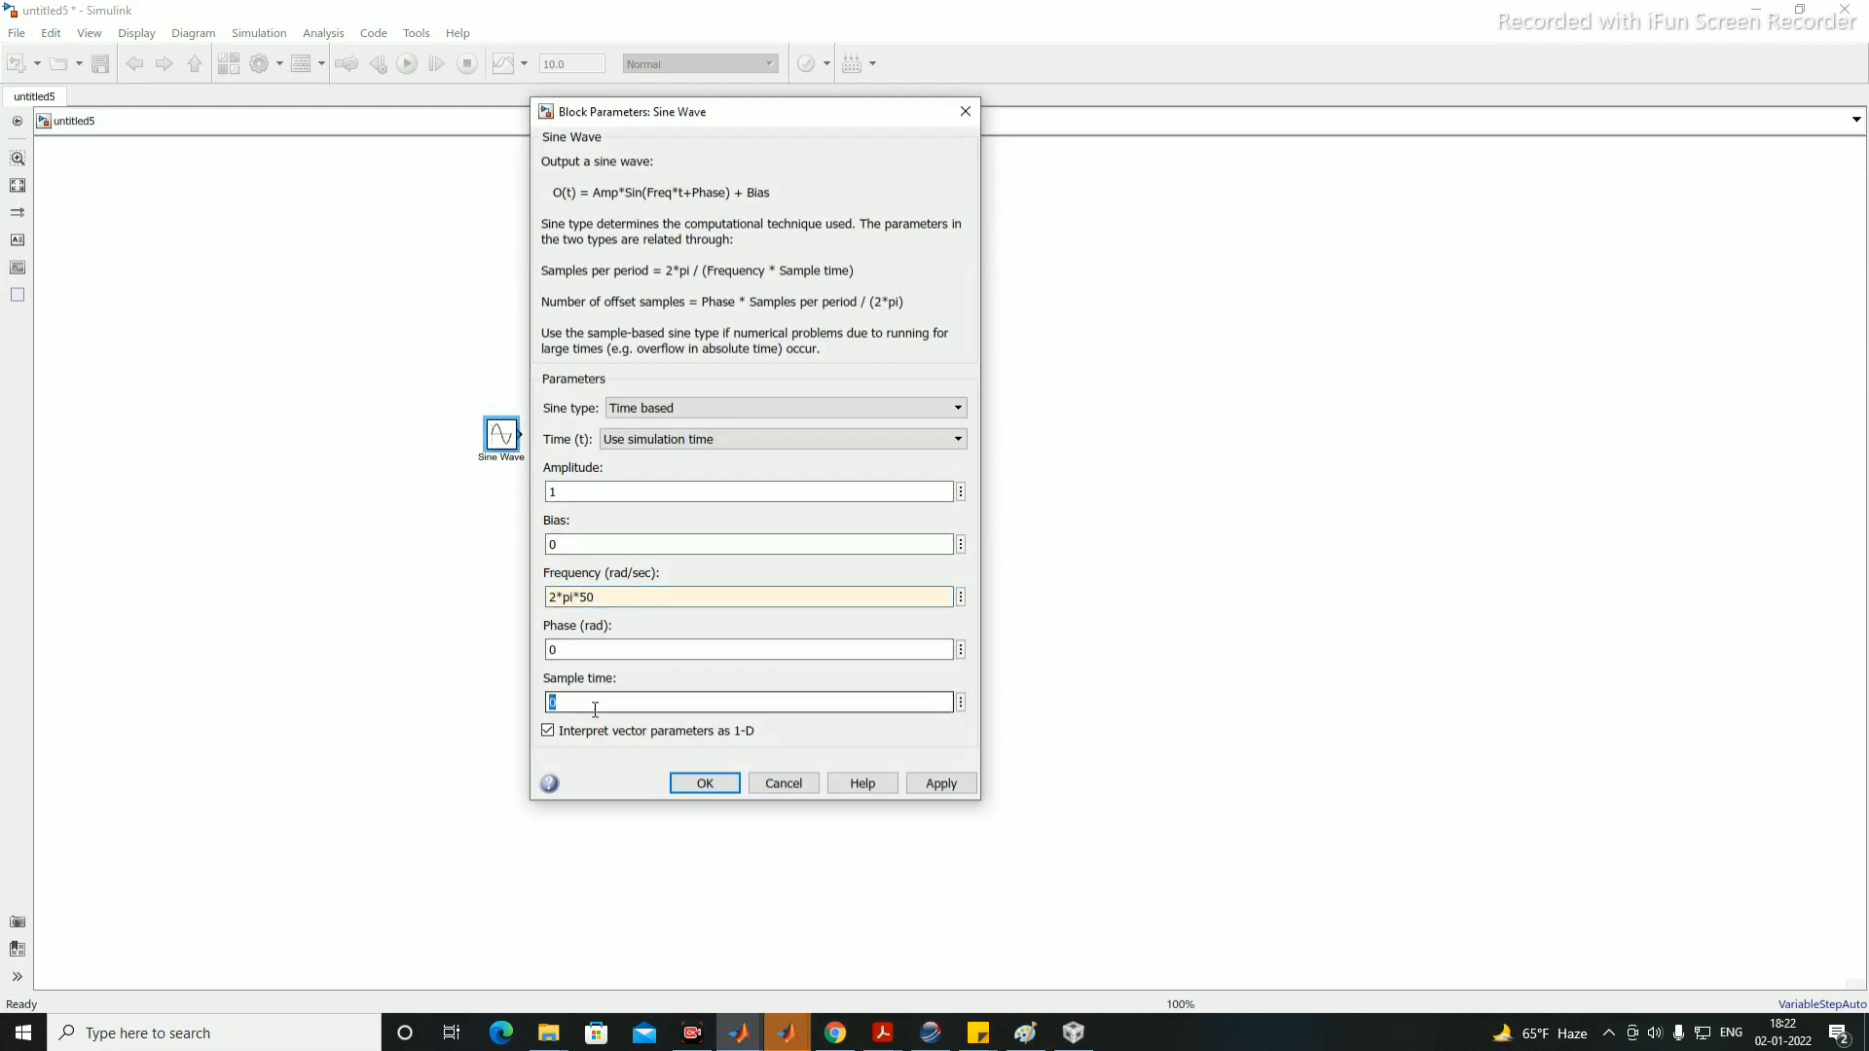
text(5e-5)
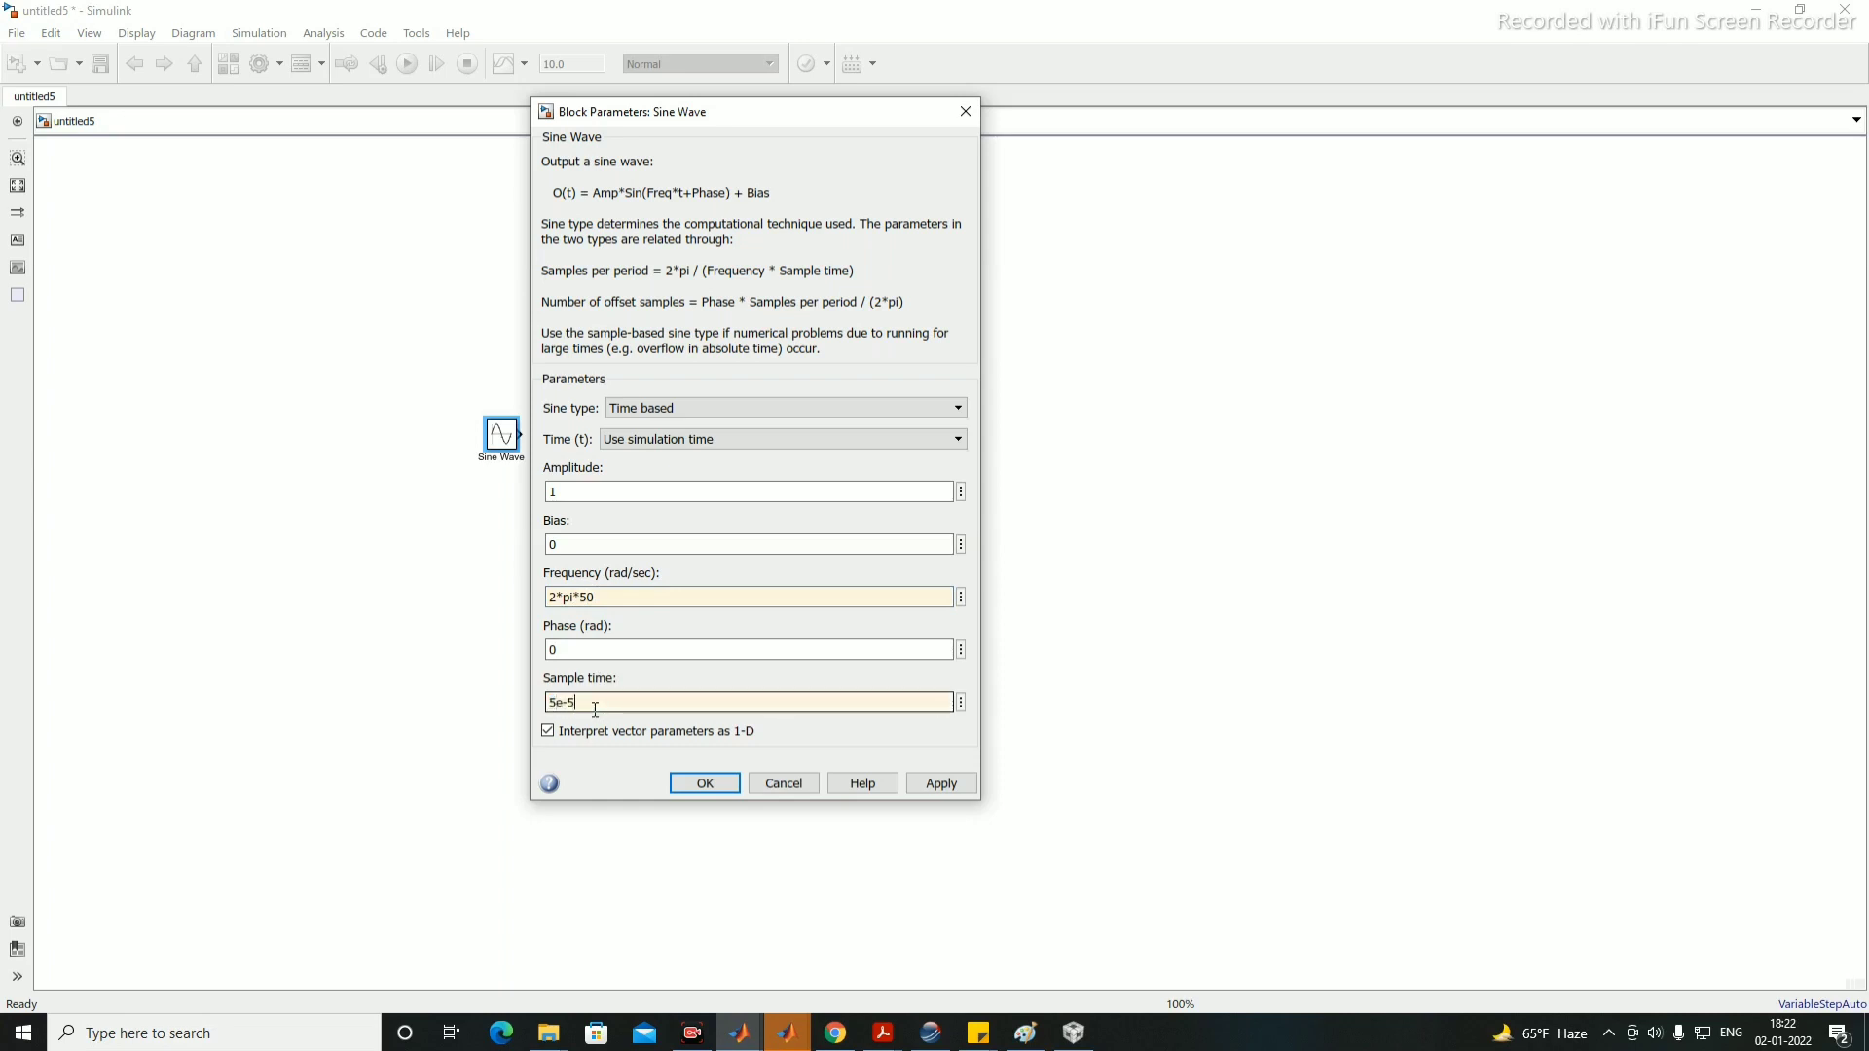
key(Return)
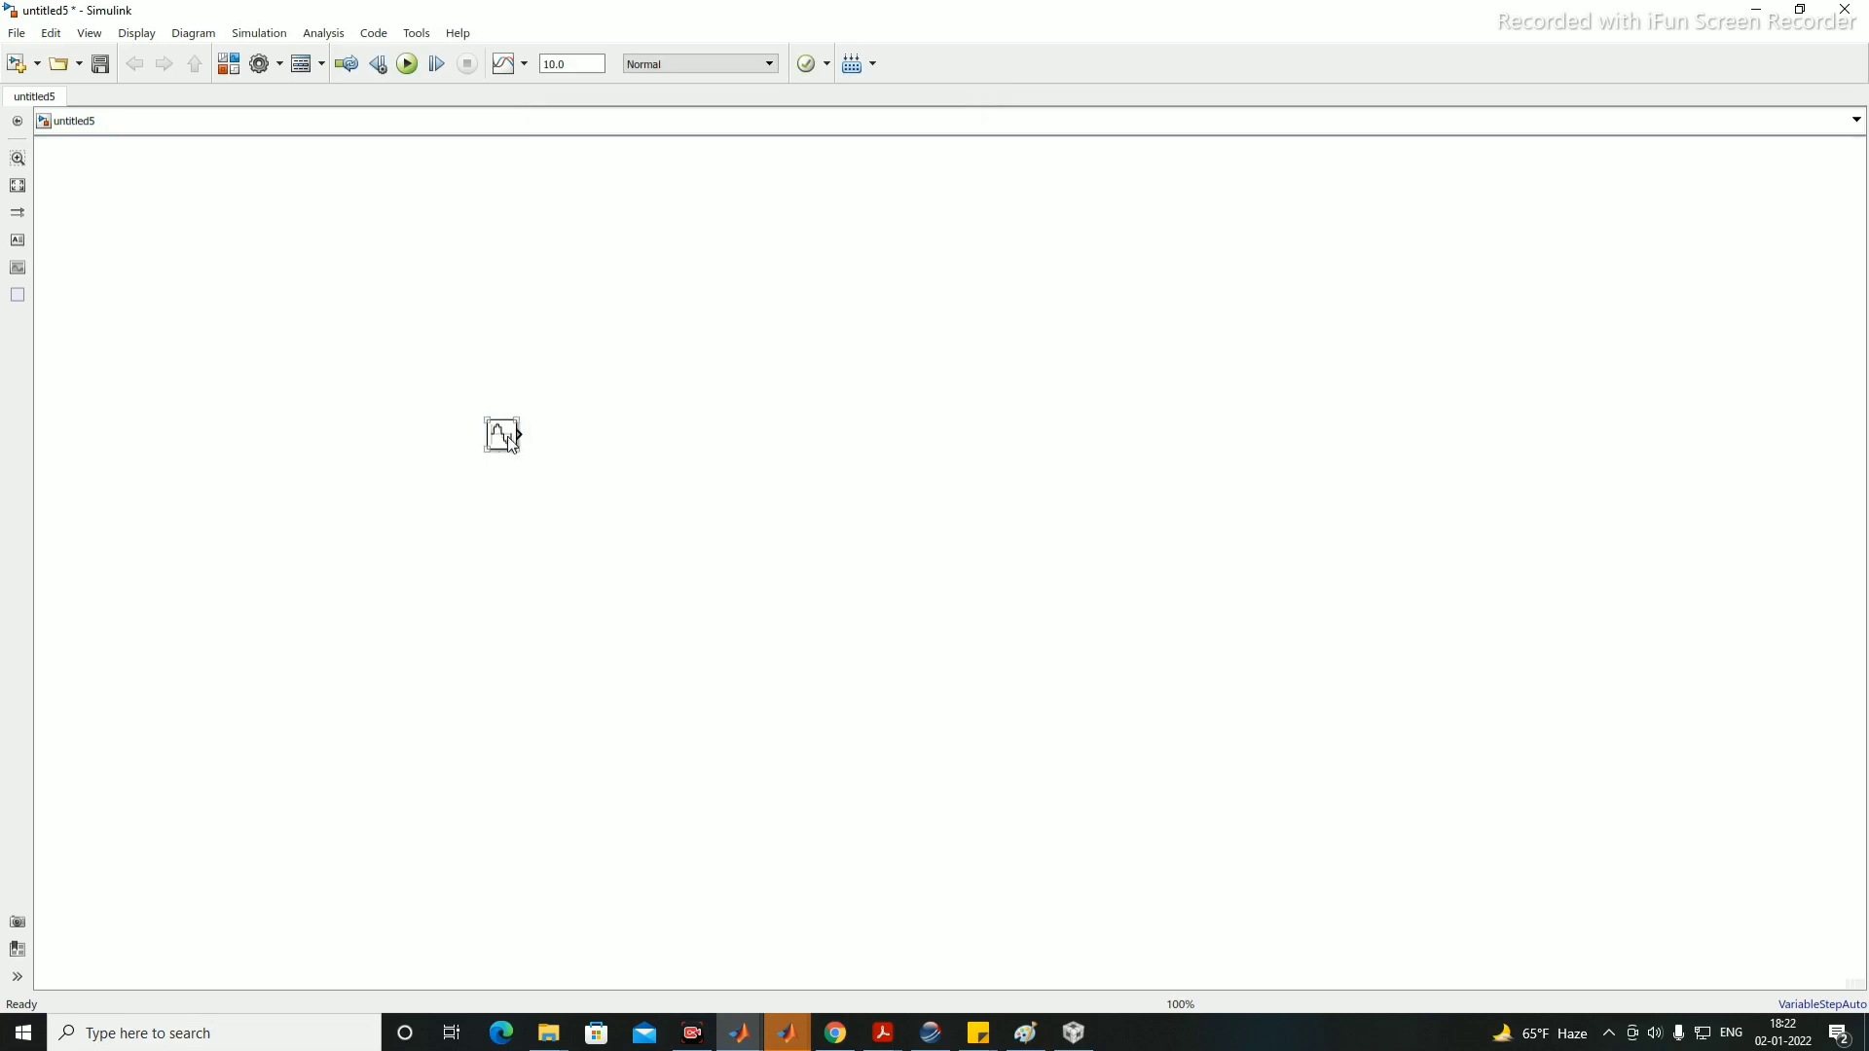
double_click(504, 436)
double_click(605, 491)
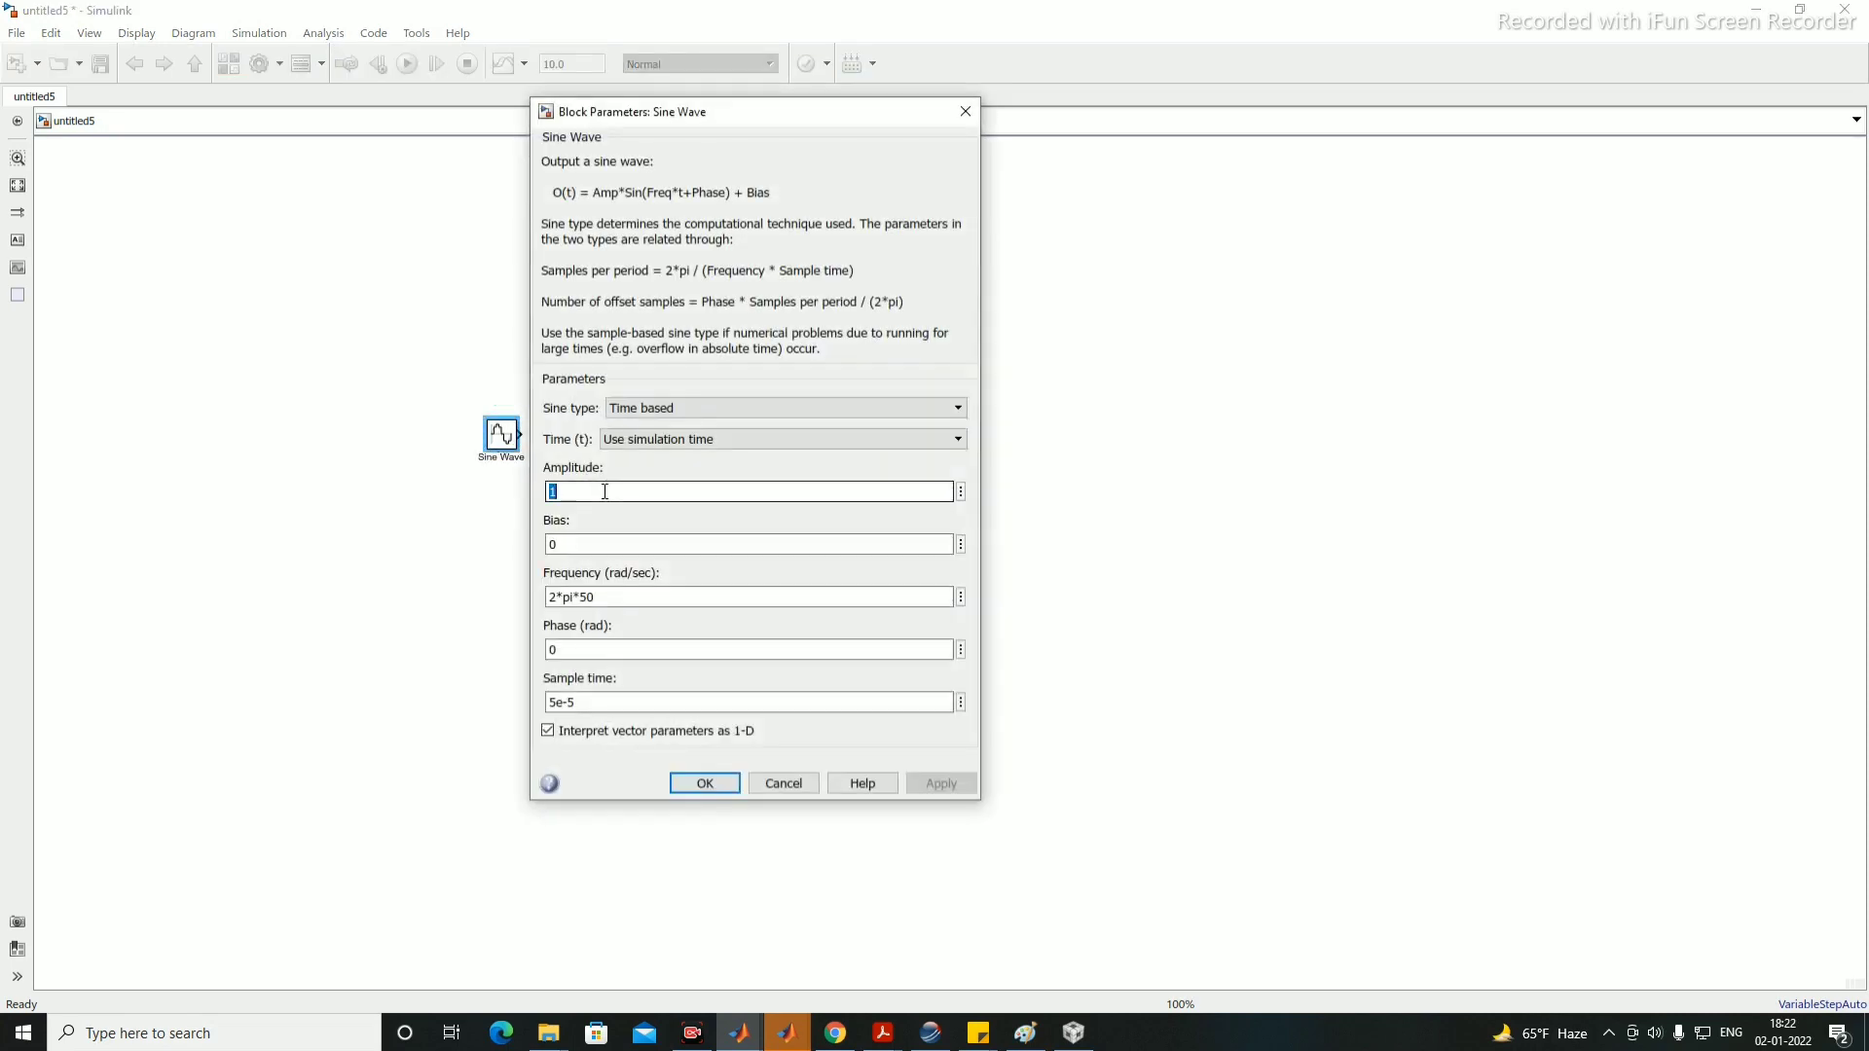
click(720, 787)
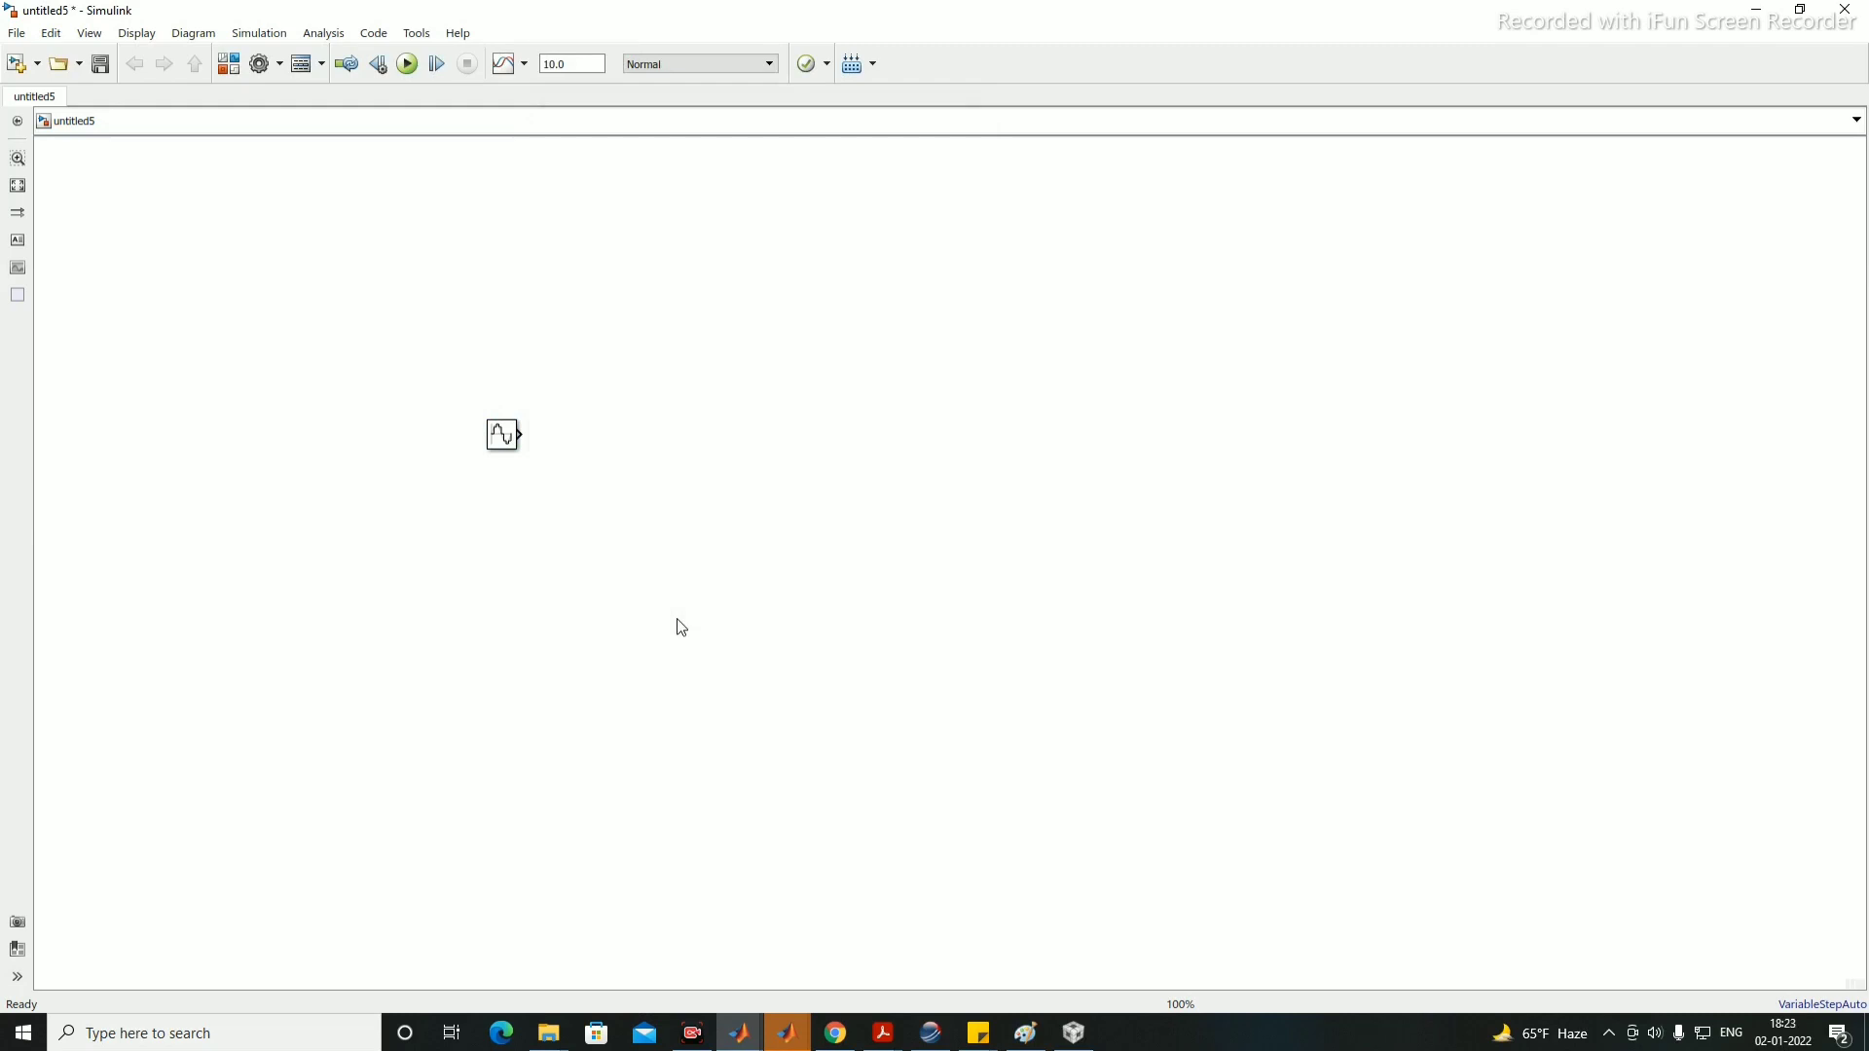
Step: Insert an Add block from Simulink Math Operations beside the Sine Wave block and connect the sine output to its first input
double_click(676, 617)
text(add)
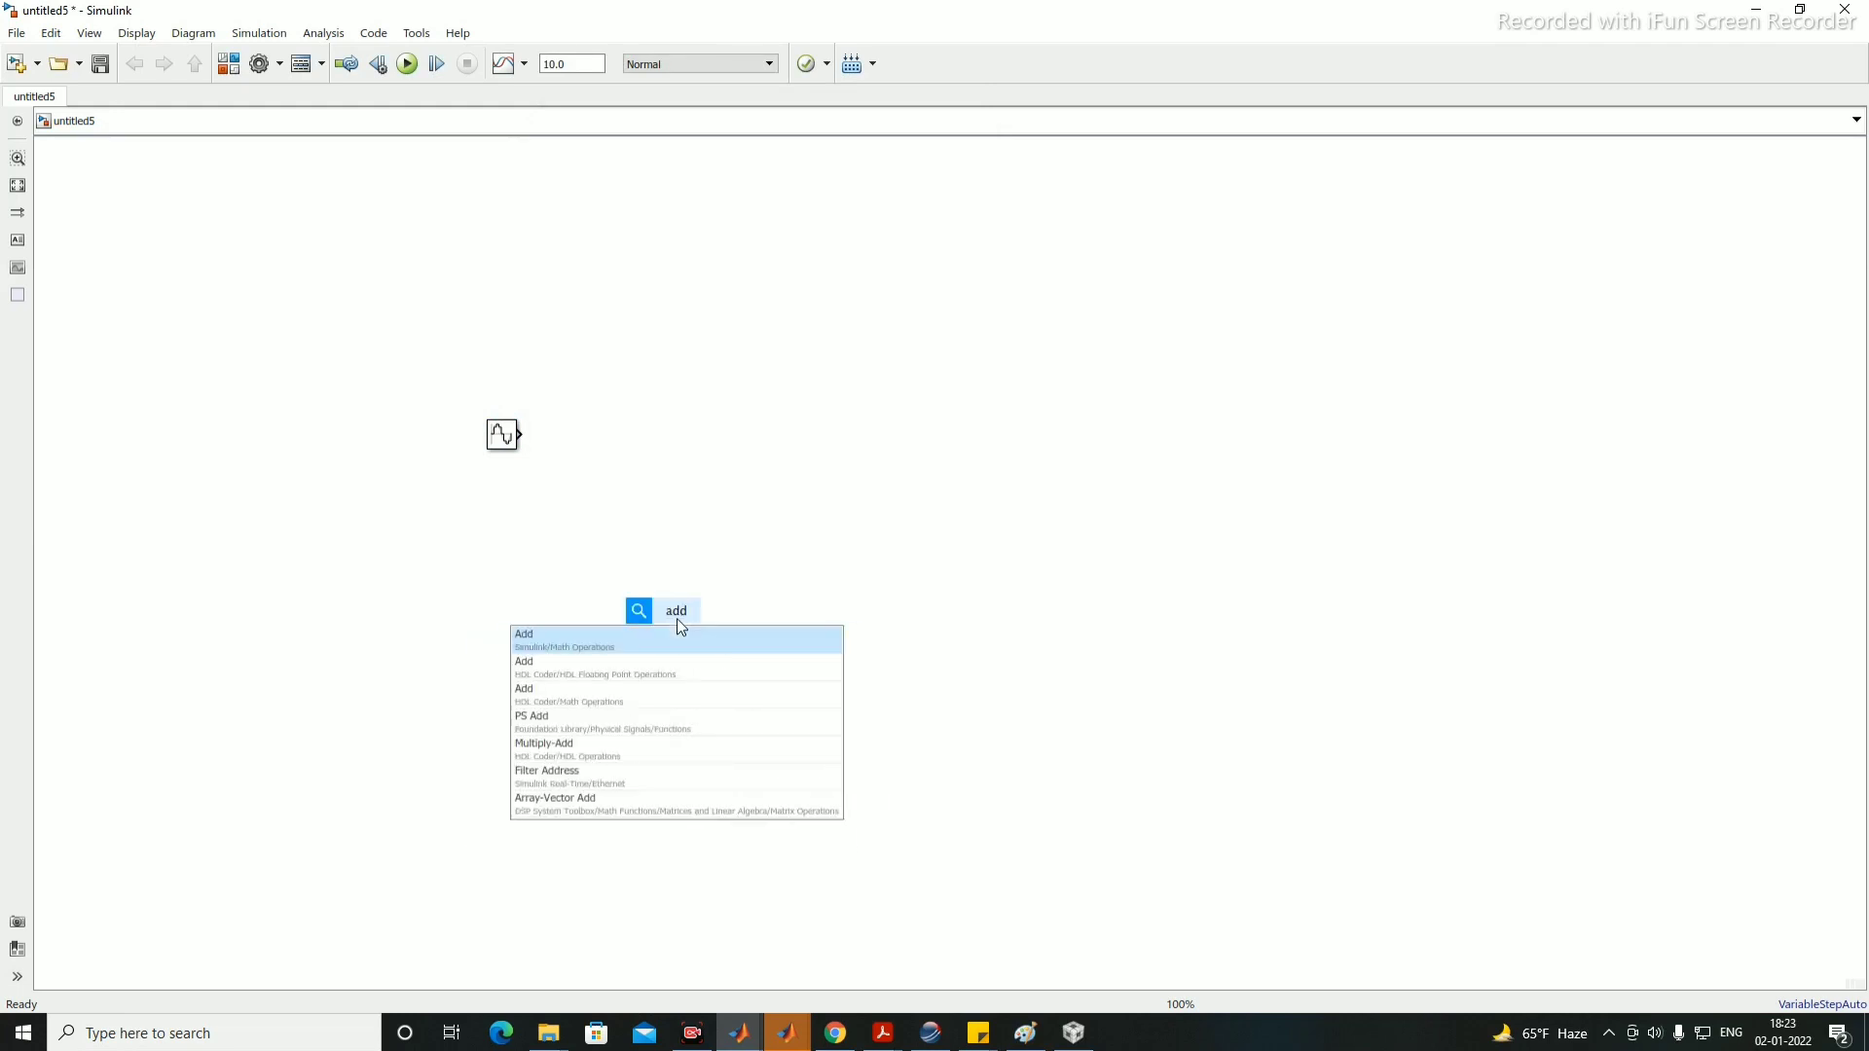
key(Return)
drag(679, 619, 643, 444)
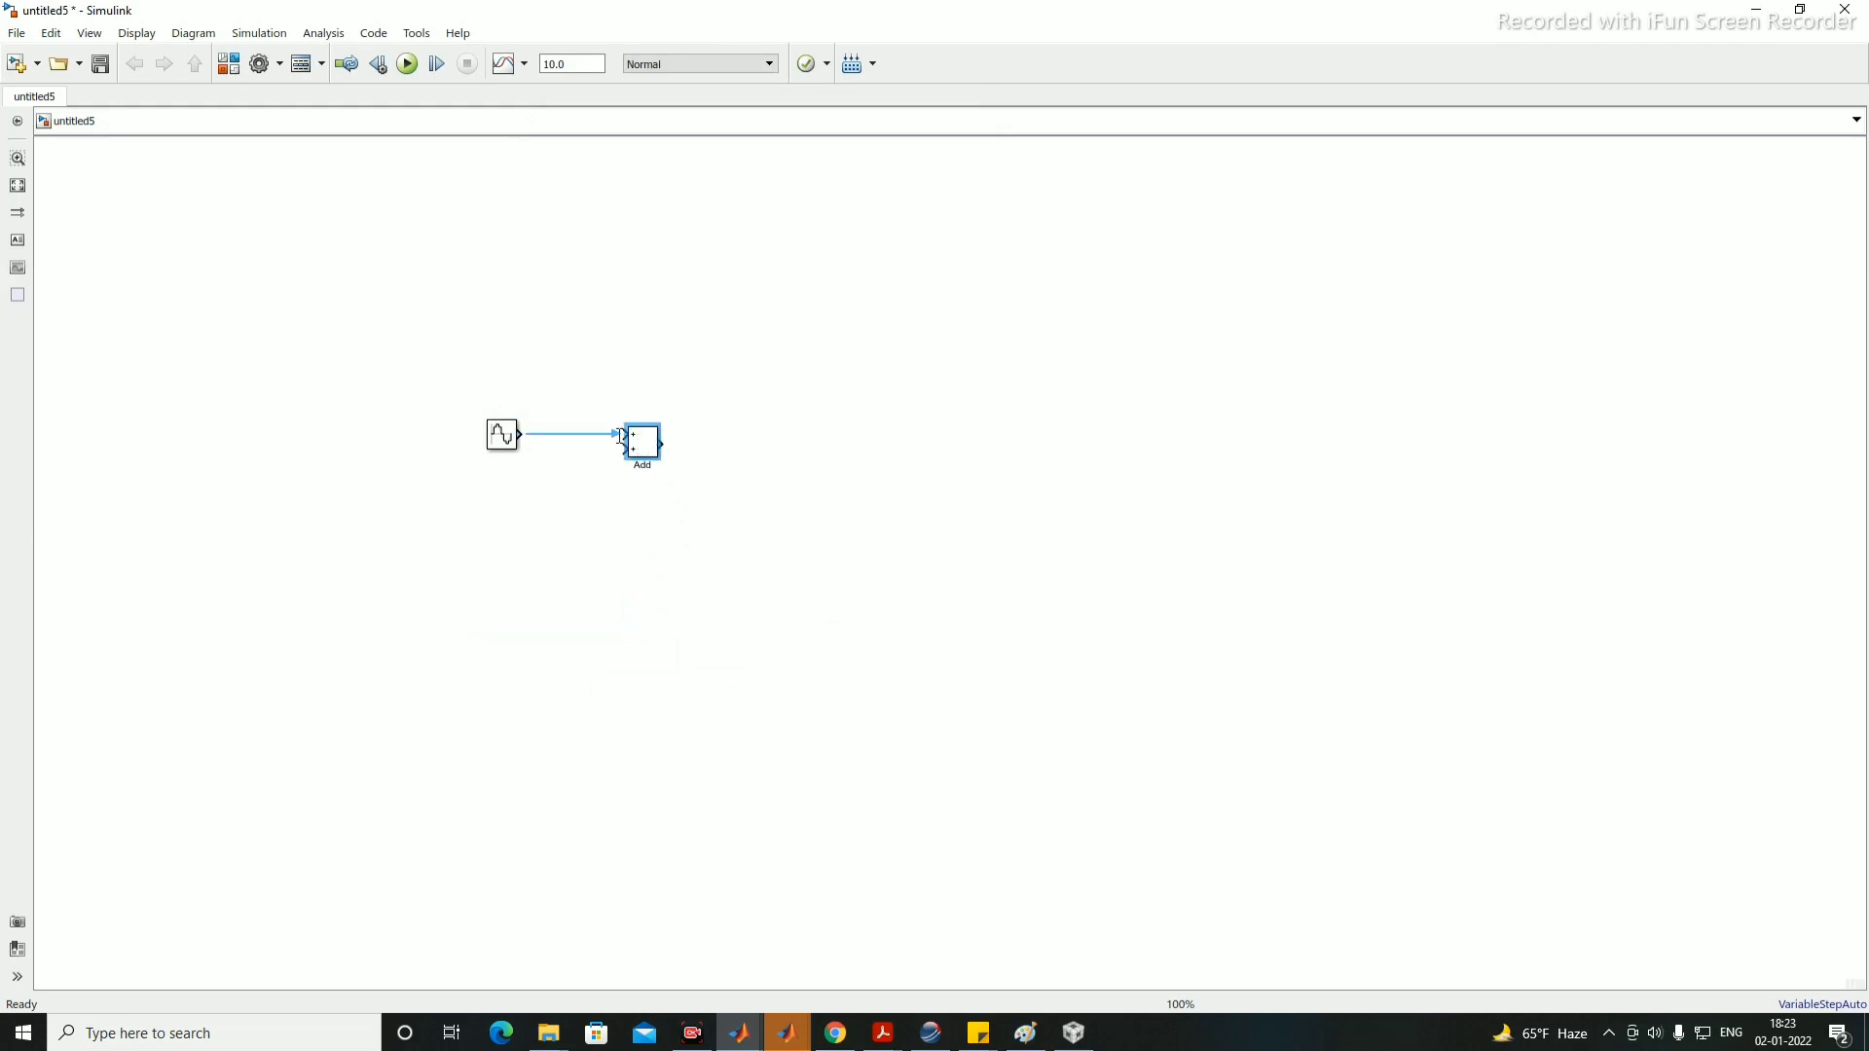
Step: Insert a Constant block from Simulink Sources below the Sine Wave block and connect it to the Add block's second input
double_click(545, 642)
text(cons)
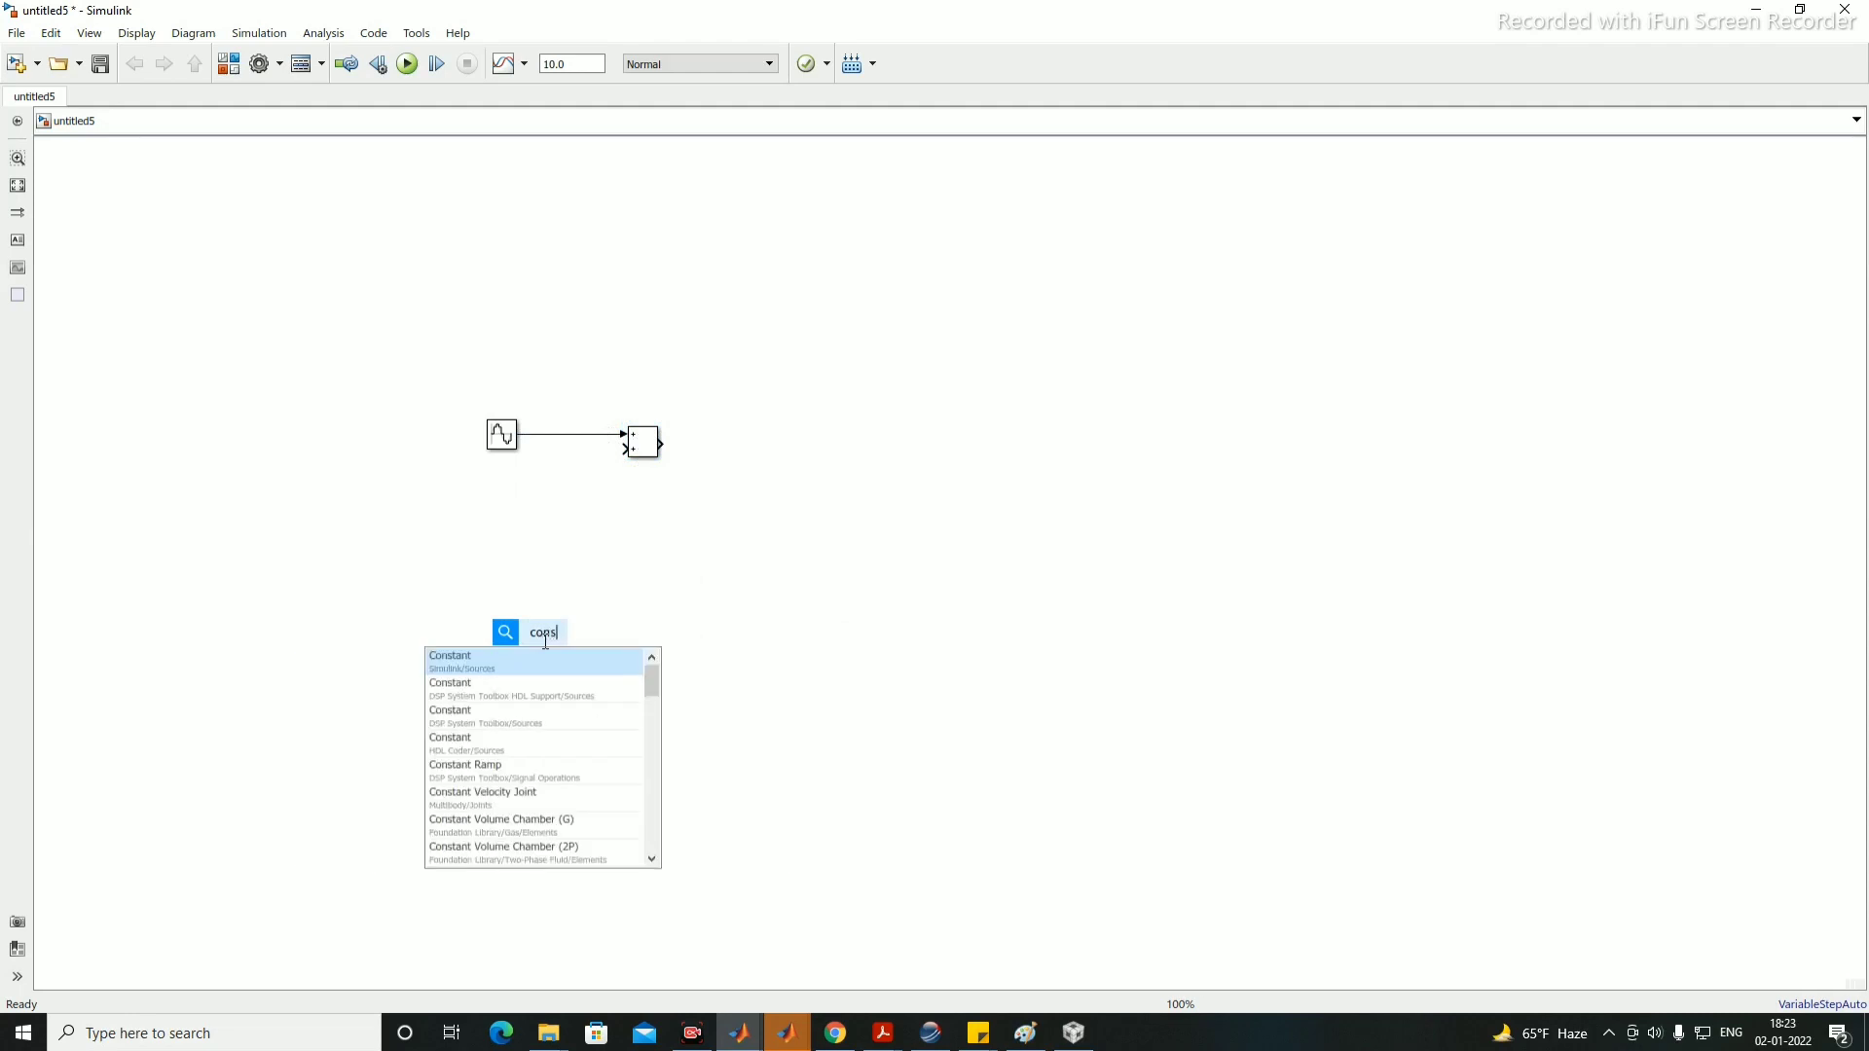
key(Return)
drag(542, 639, 624, 448)
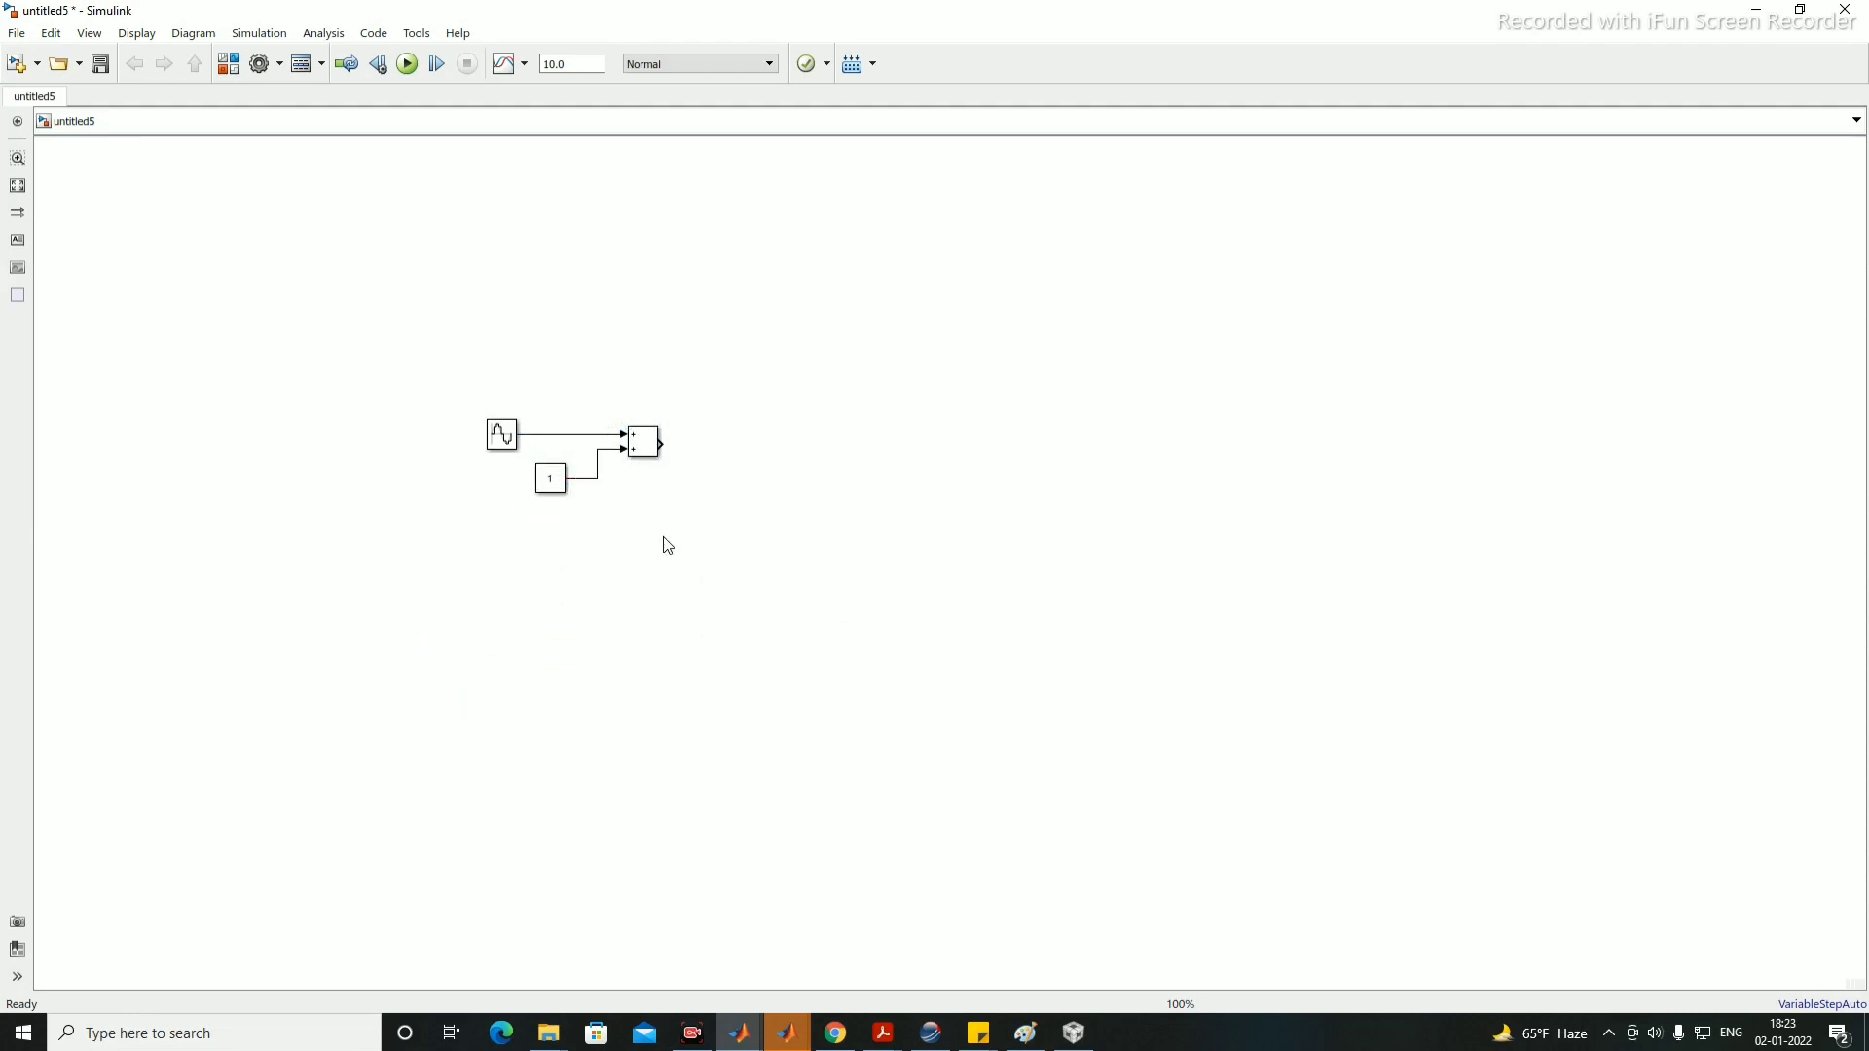
click(557, 474)
click(565, 516)
Step: Insert a Gain block from Simulink Math Operations after the Add block and connect the Add output to it
double_click(734, 542)
text(gain)
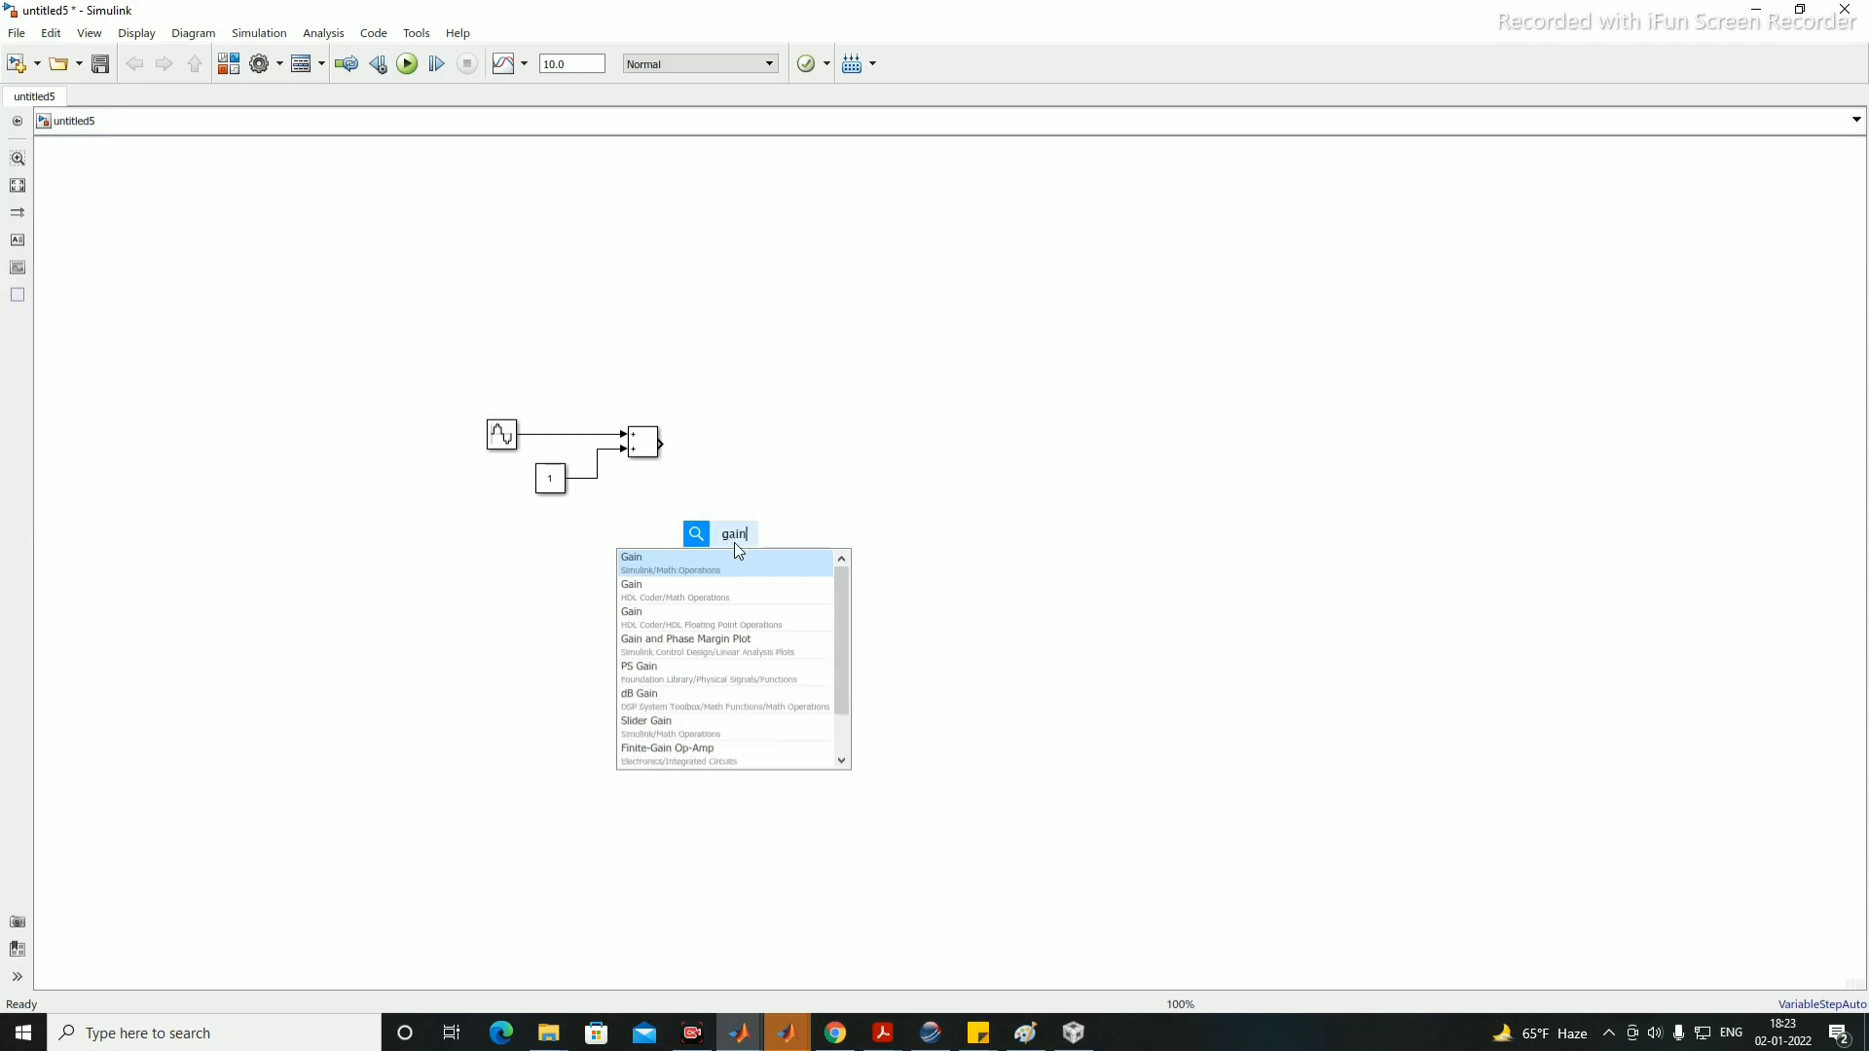
key(Return)
drag(734, 543, 730, 445)
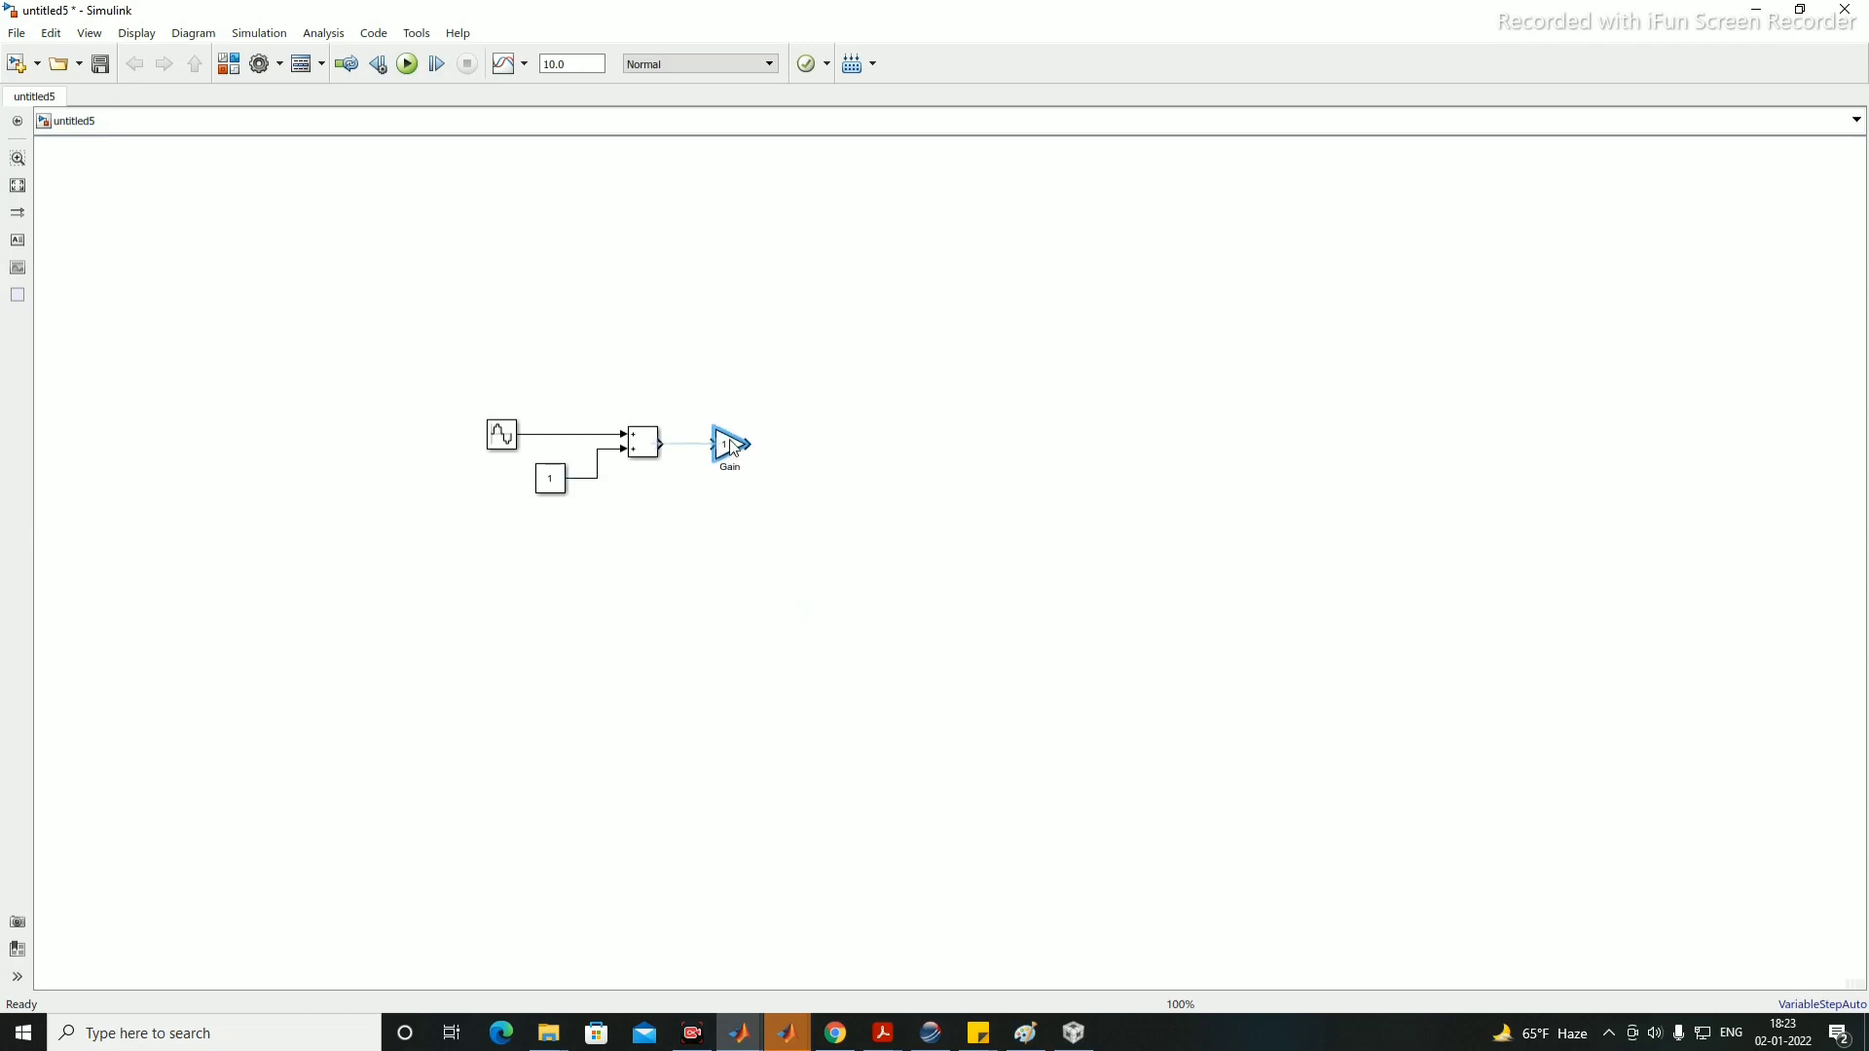
click(697, 450)
Step: Set the Gain block's gain to 1/2
double_click(730, 444)
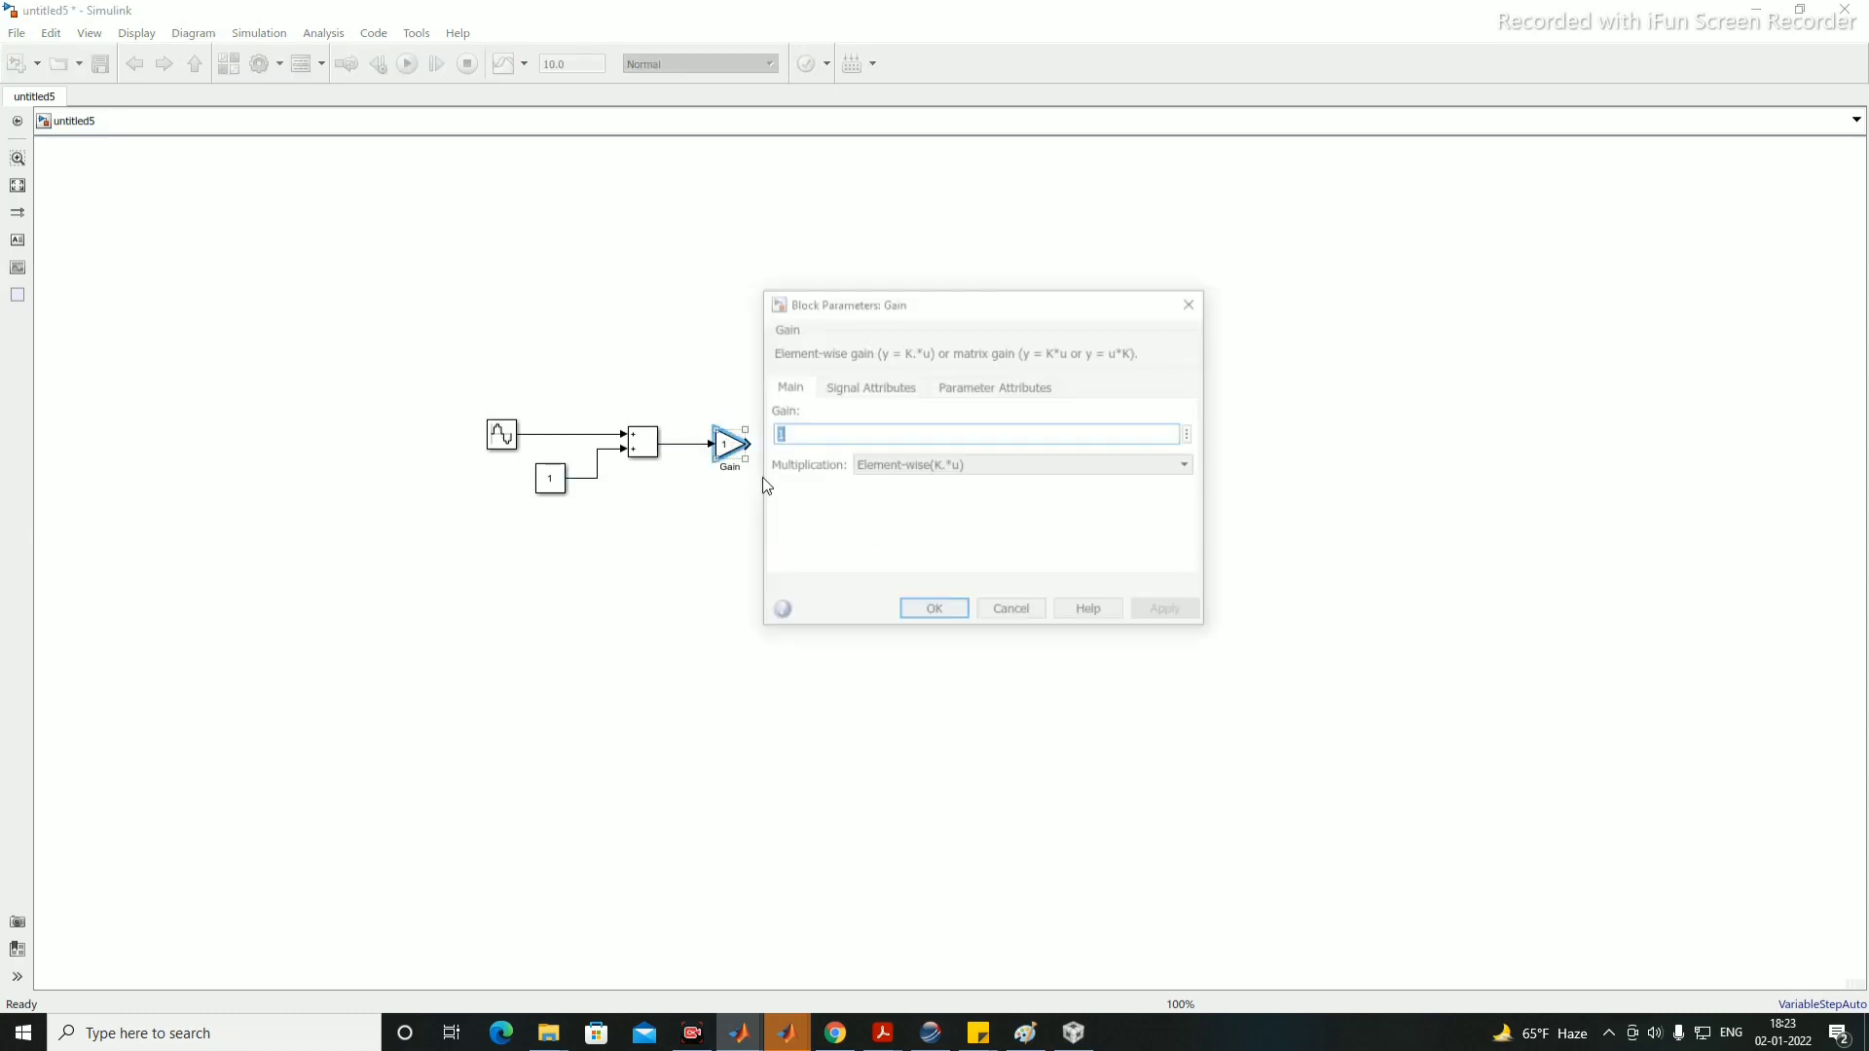
text(/2)
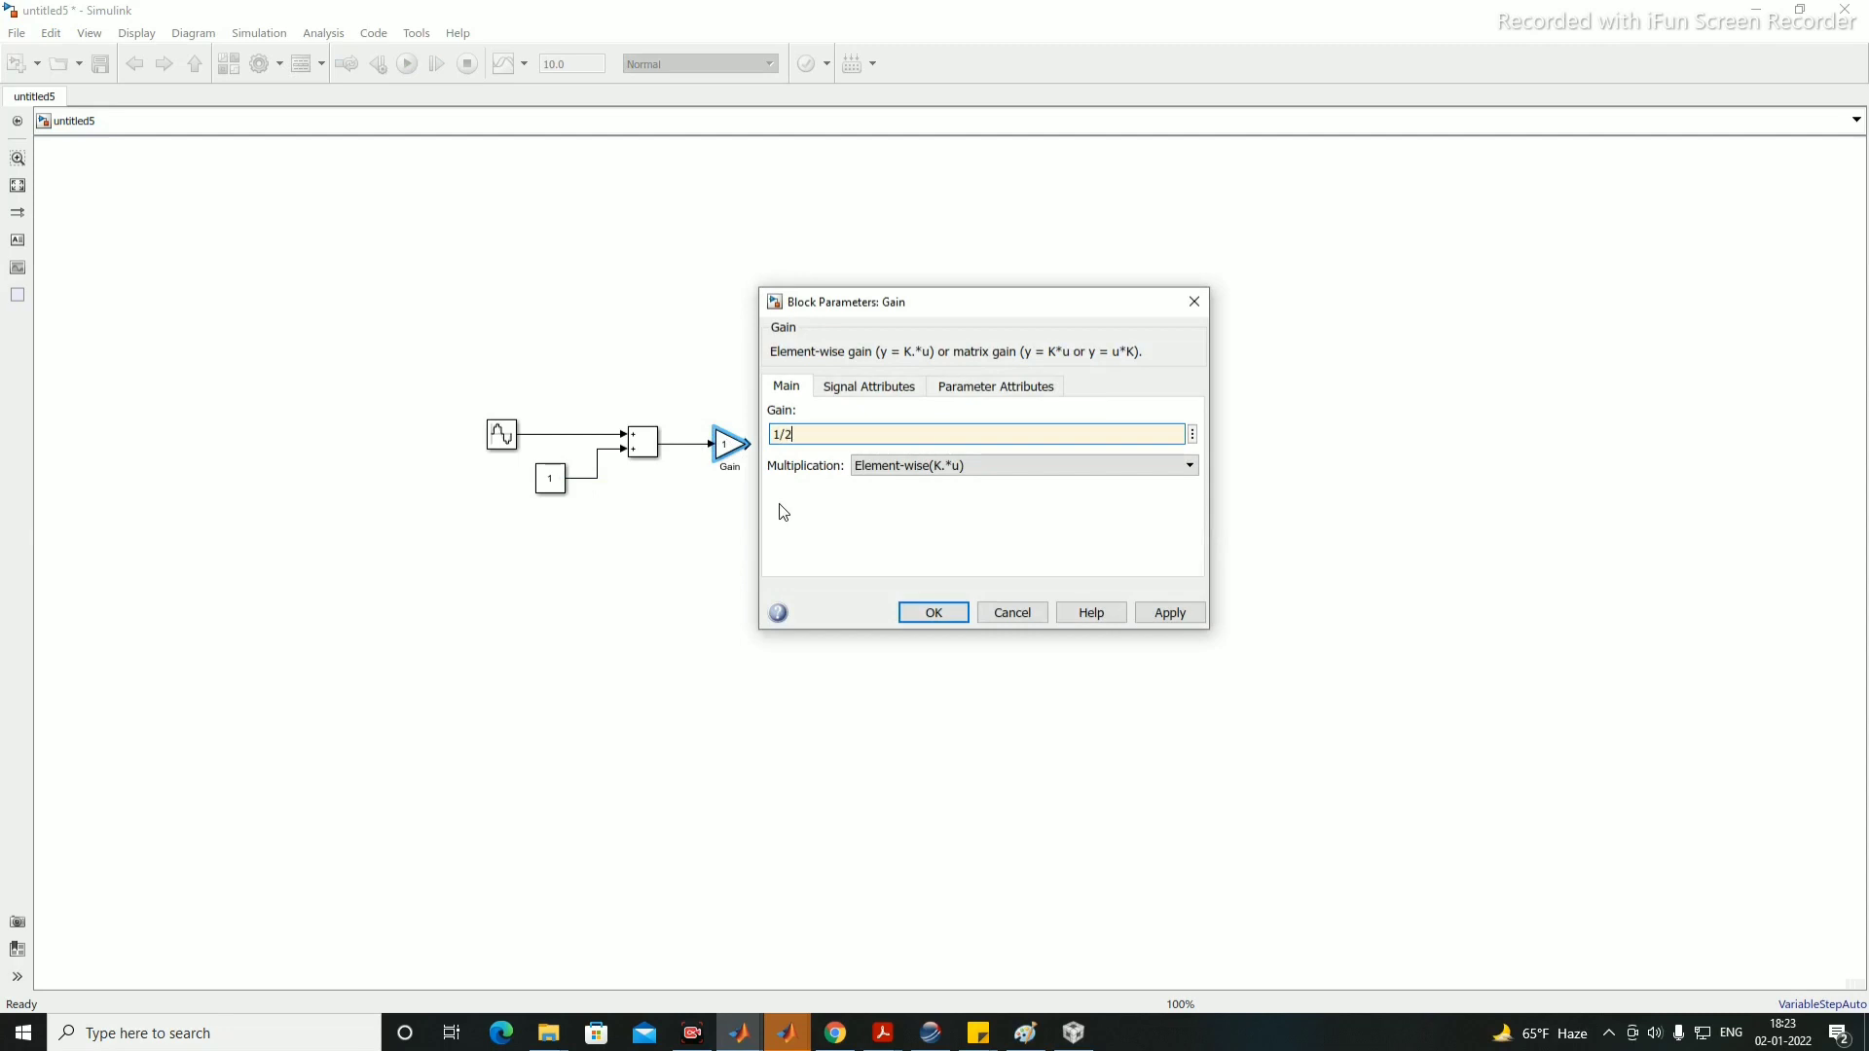
key(Return)
click(779, 503)
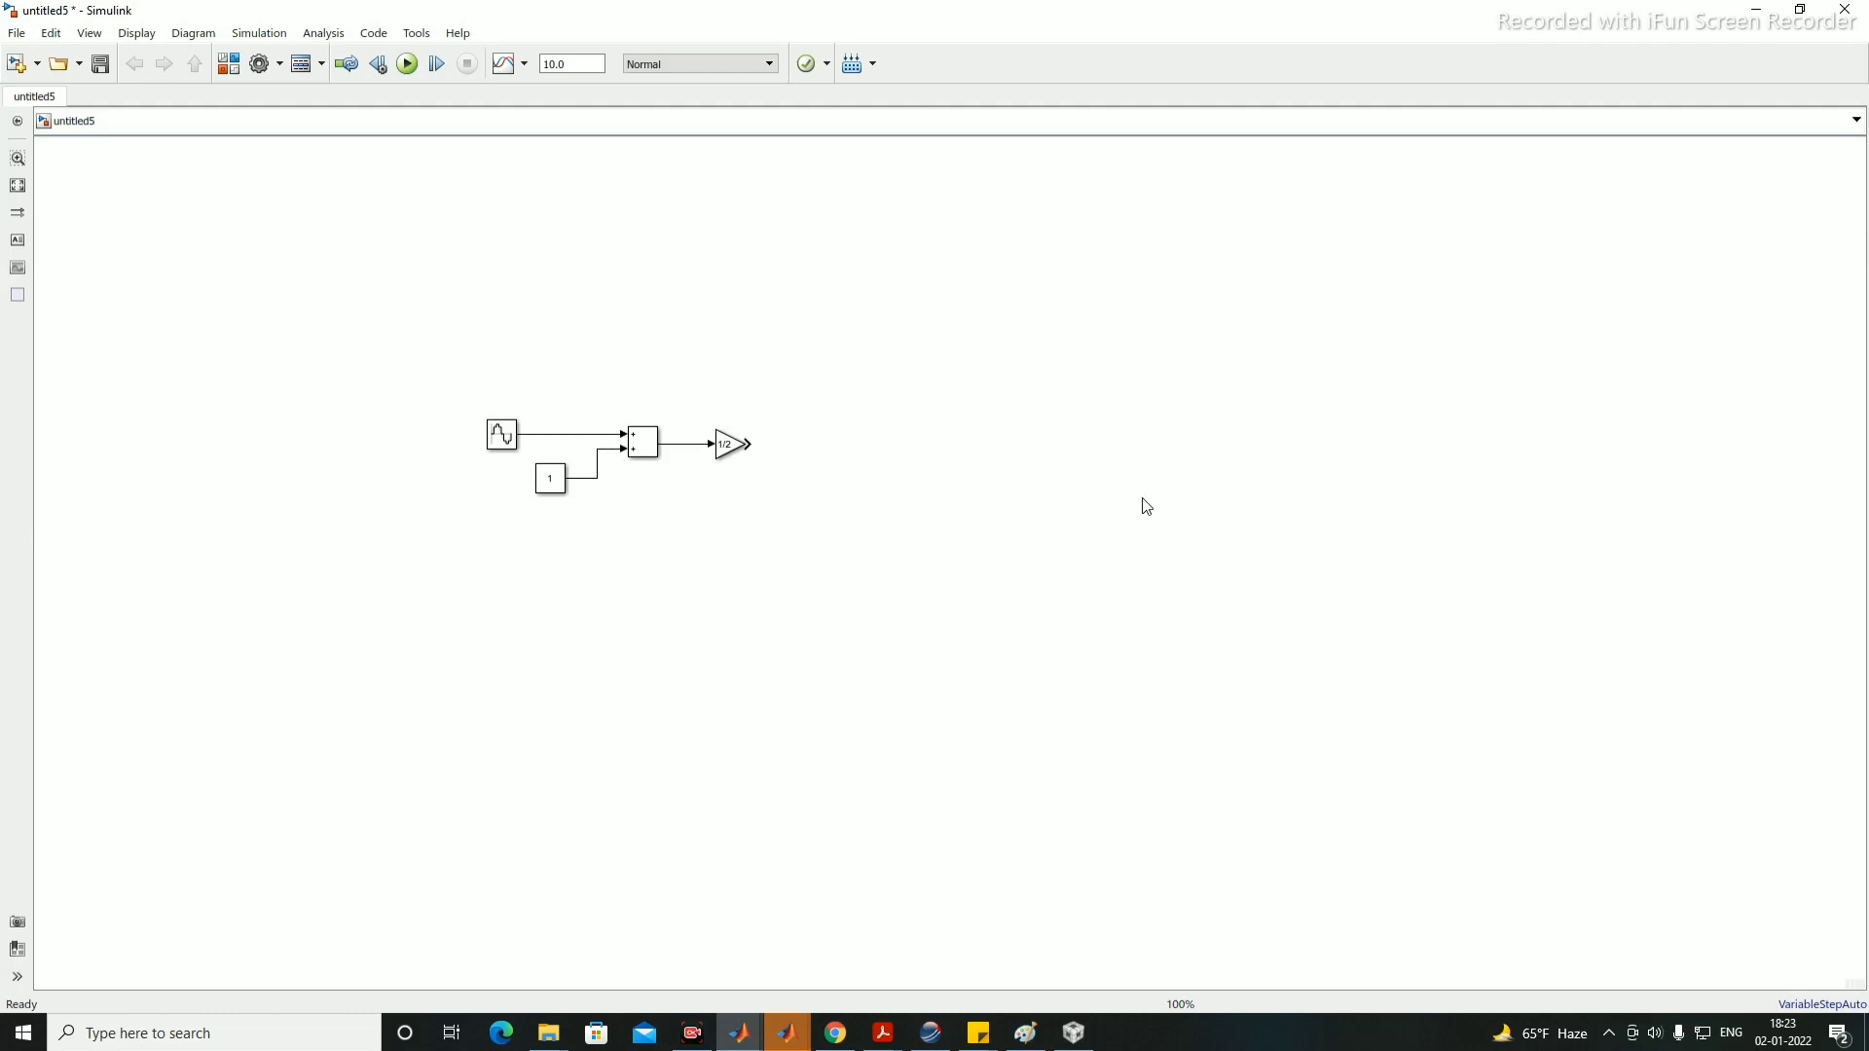
Step: Insert the C2833x ePWM block from the Texas Instruments C2000 support package and place it beyond the Gain block, leaving space between them
double_click(878, 459)
text(epwm)
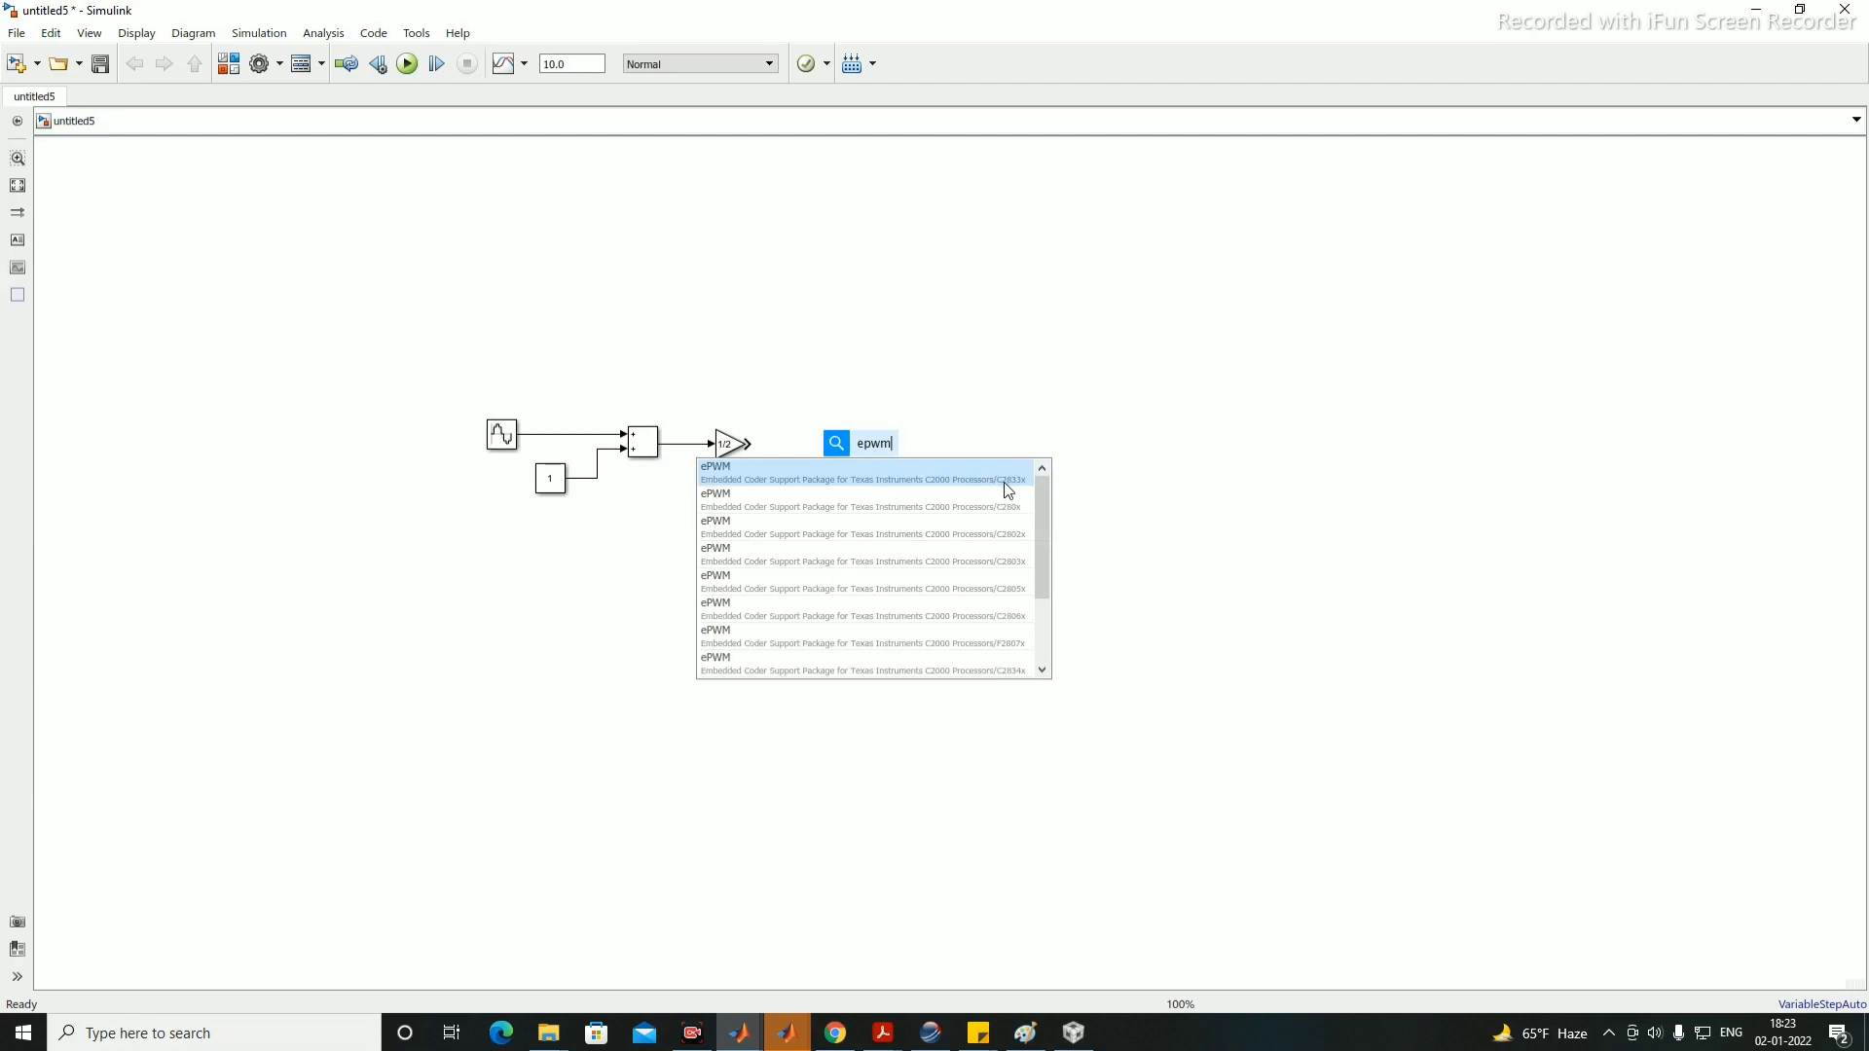
click(951, 485)
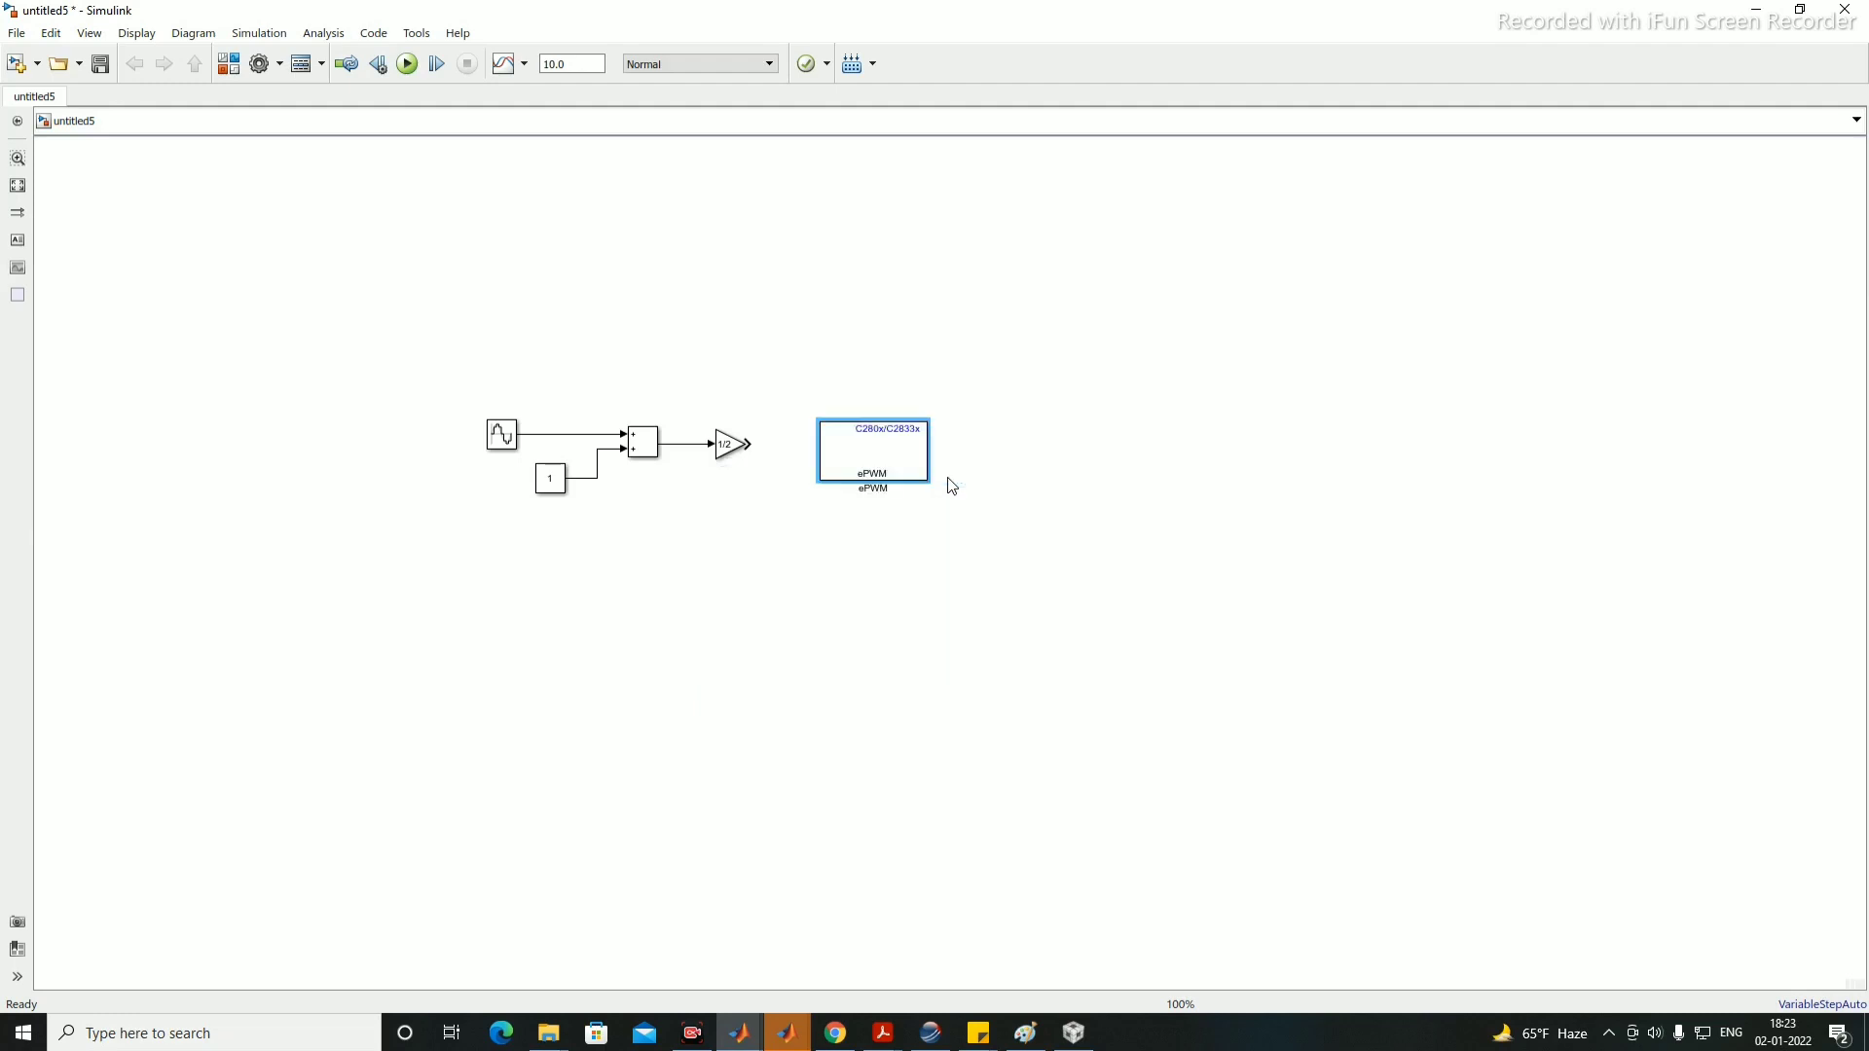
drag(864, 466, 958, 464)
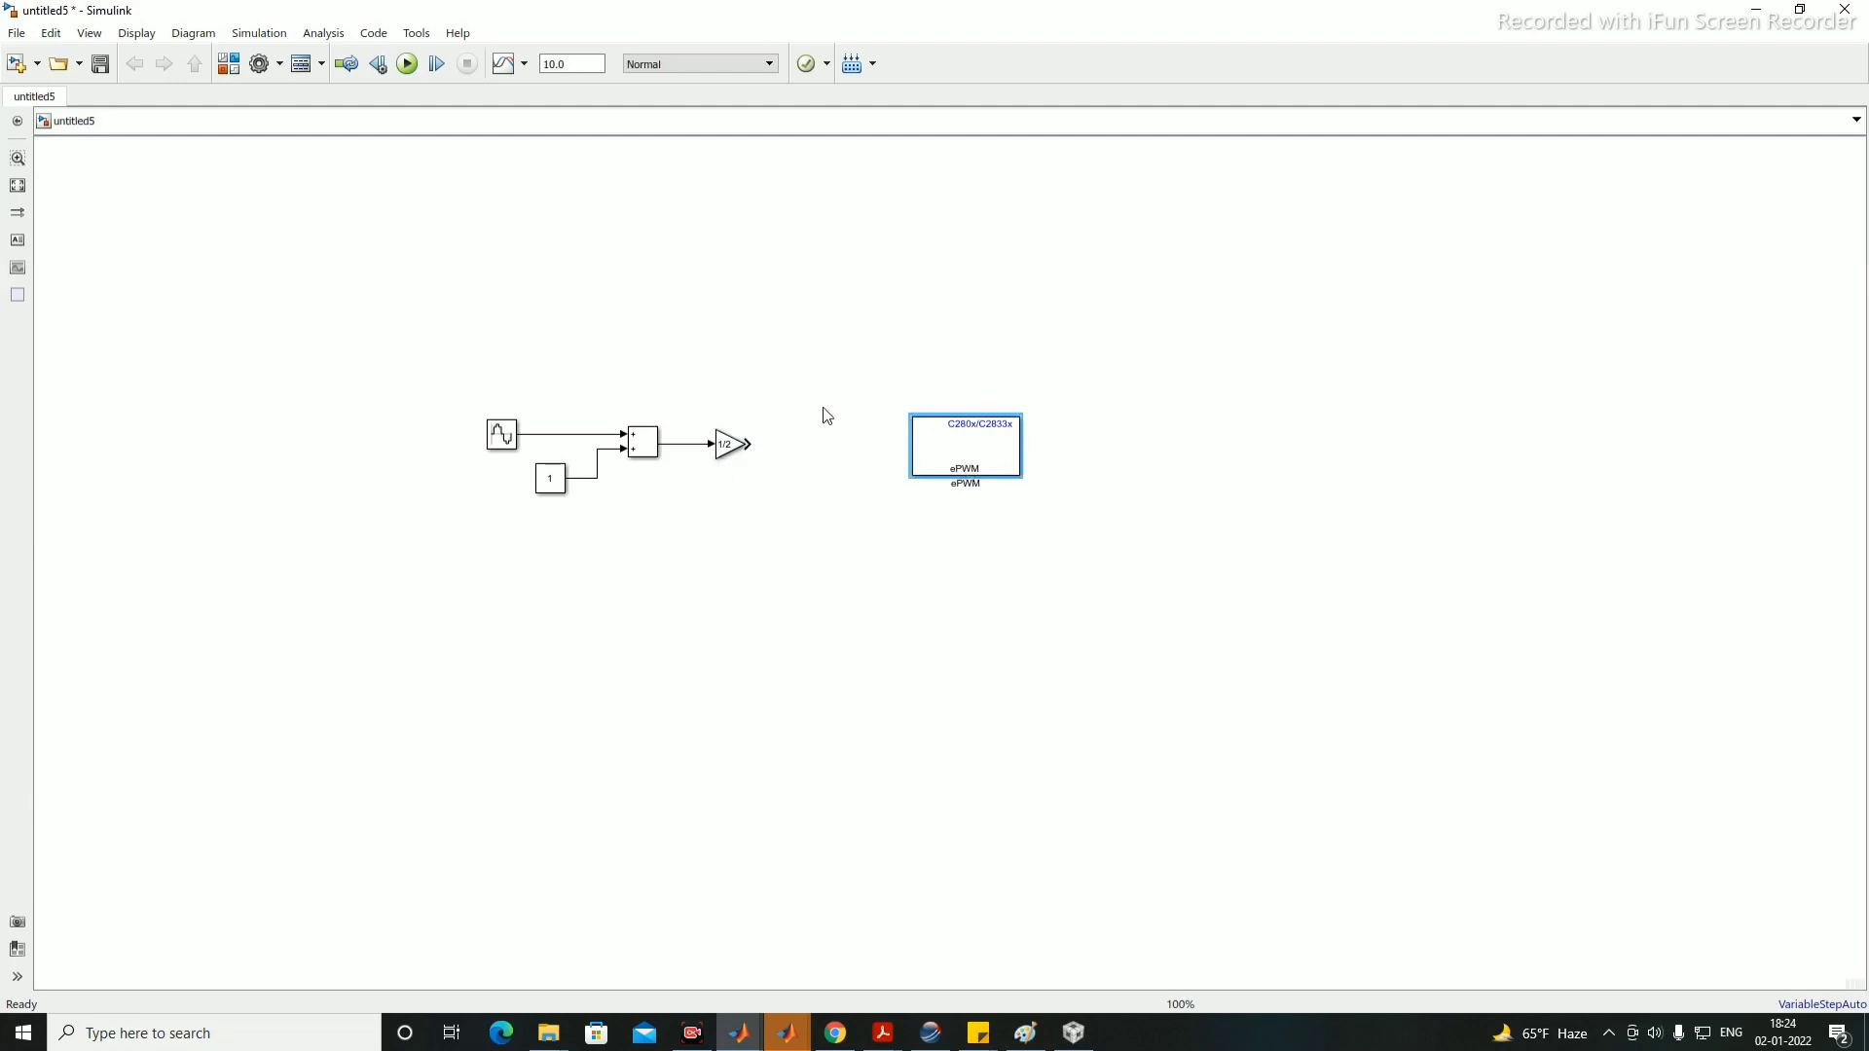
Step: Open the ePWM block's parameters and set the module to ePWM3
click(951, 460)
click(951, 461)
double_click(951, 460)
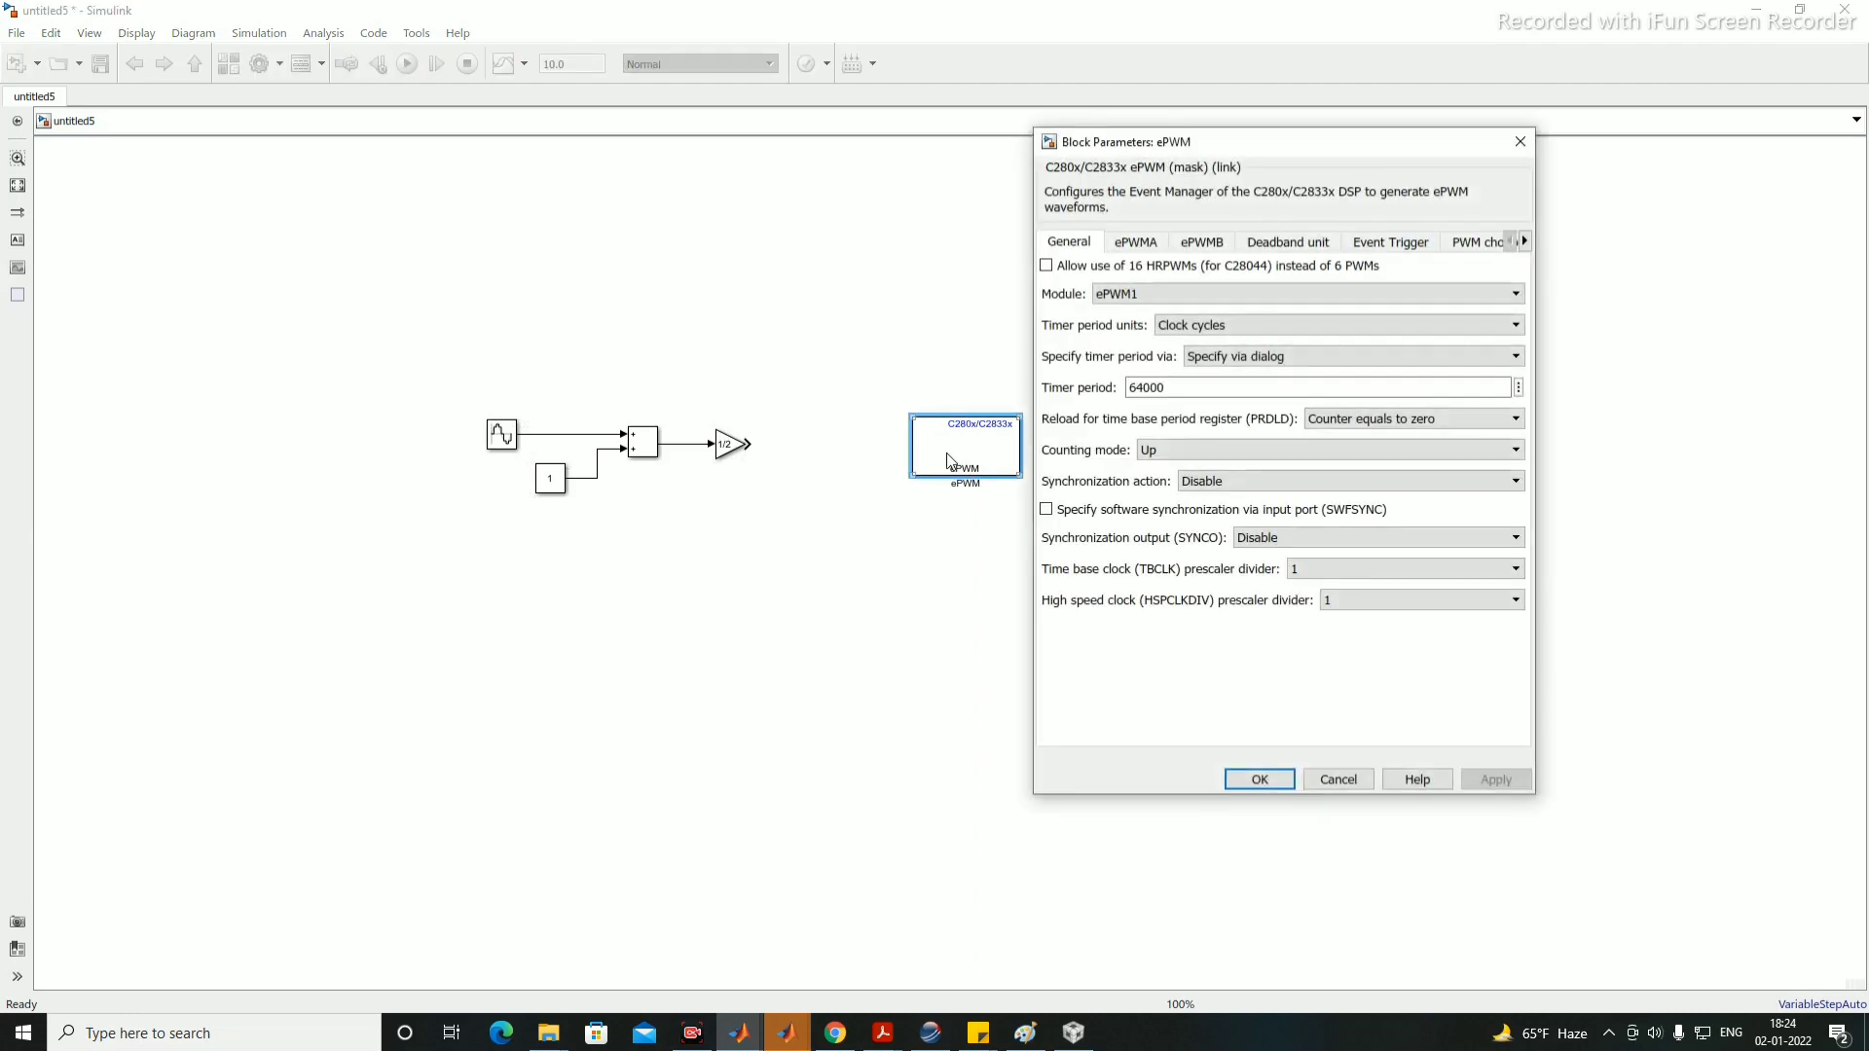
drag(1206, 144, 767, 194)
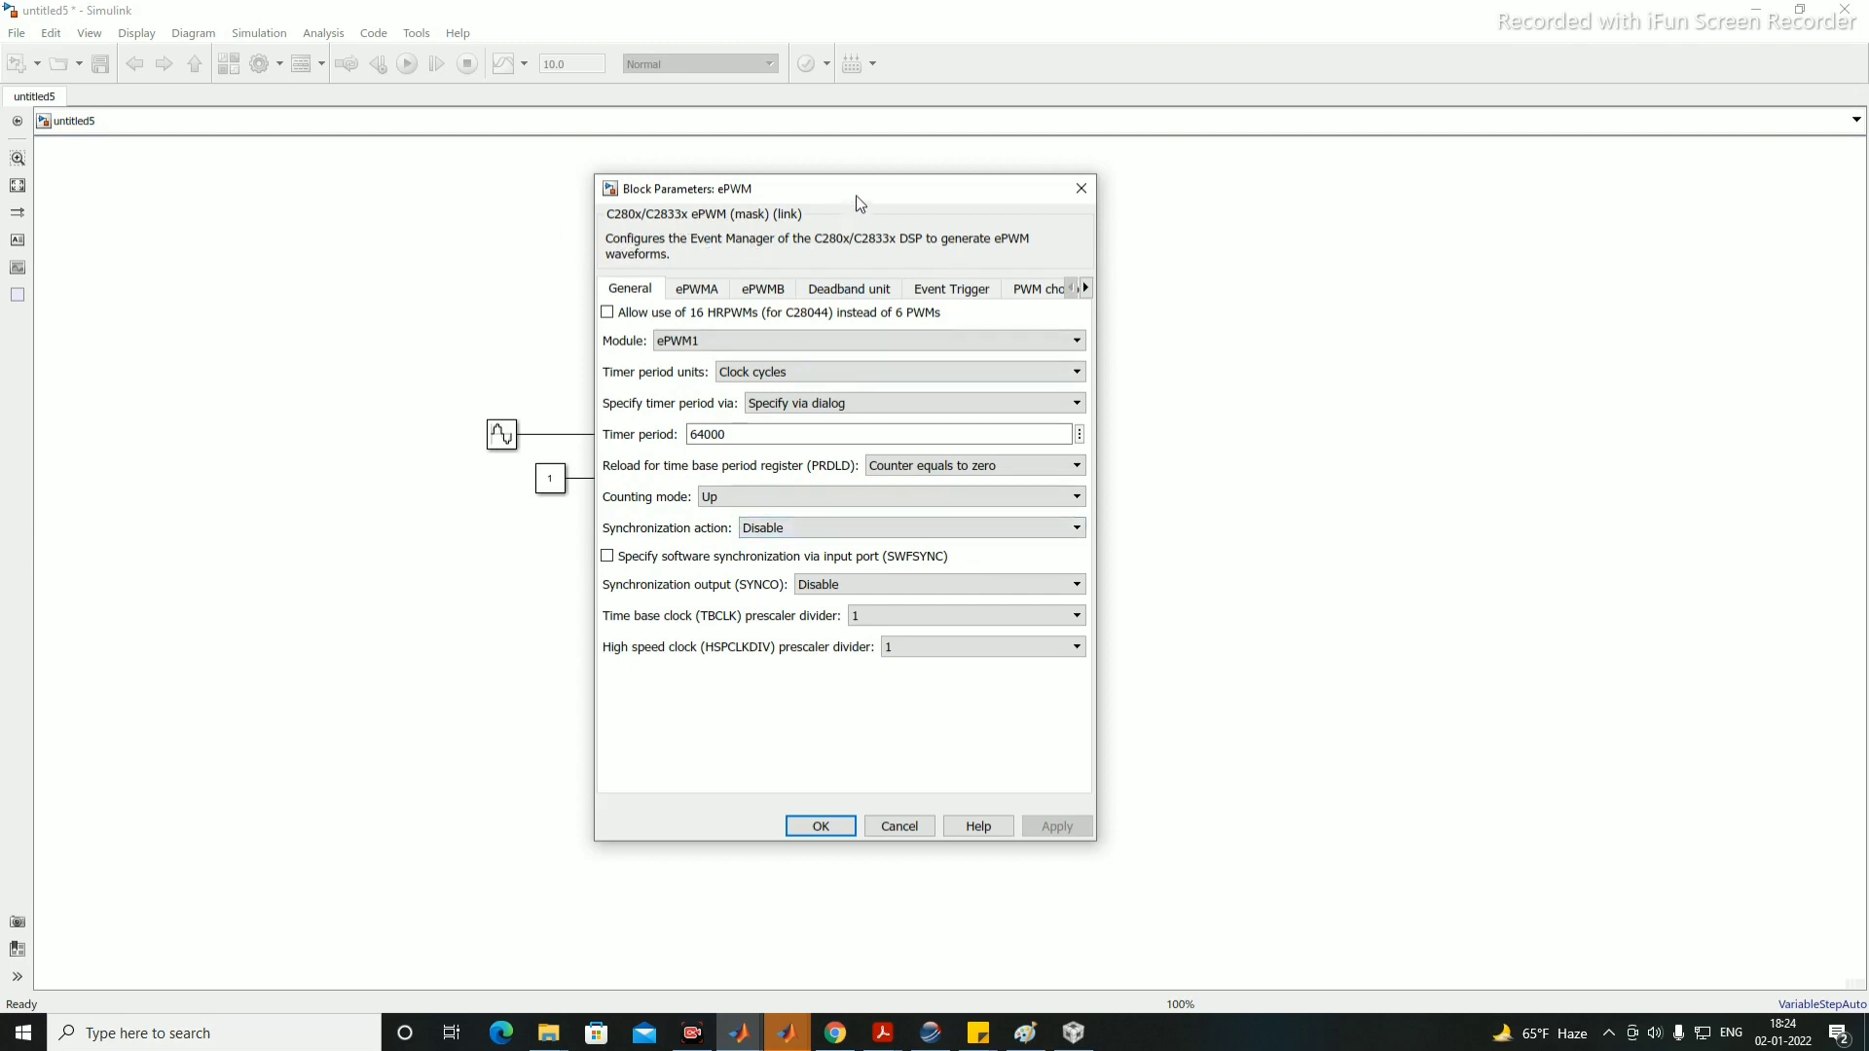
drag(856, 201, 590, 261)
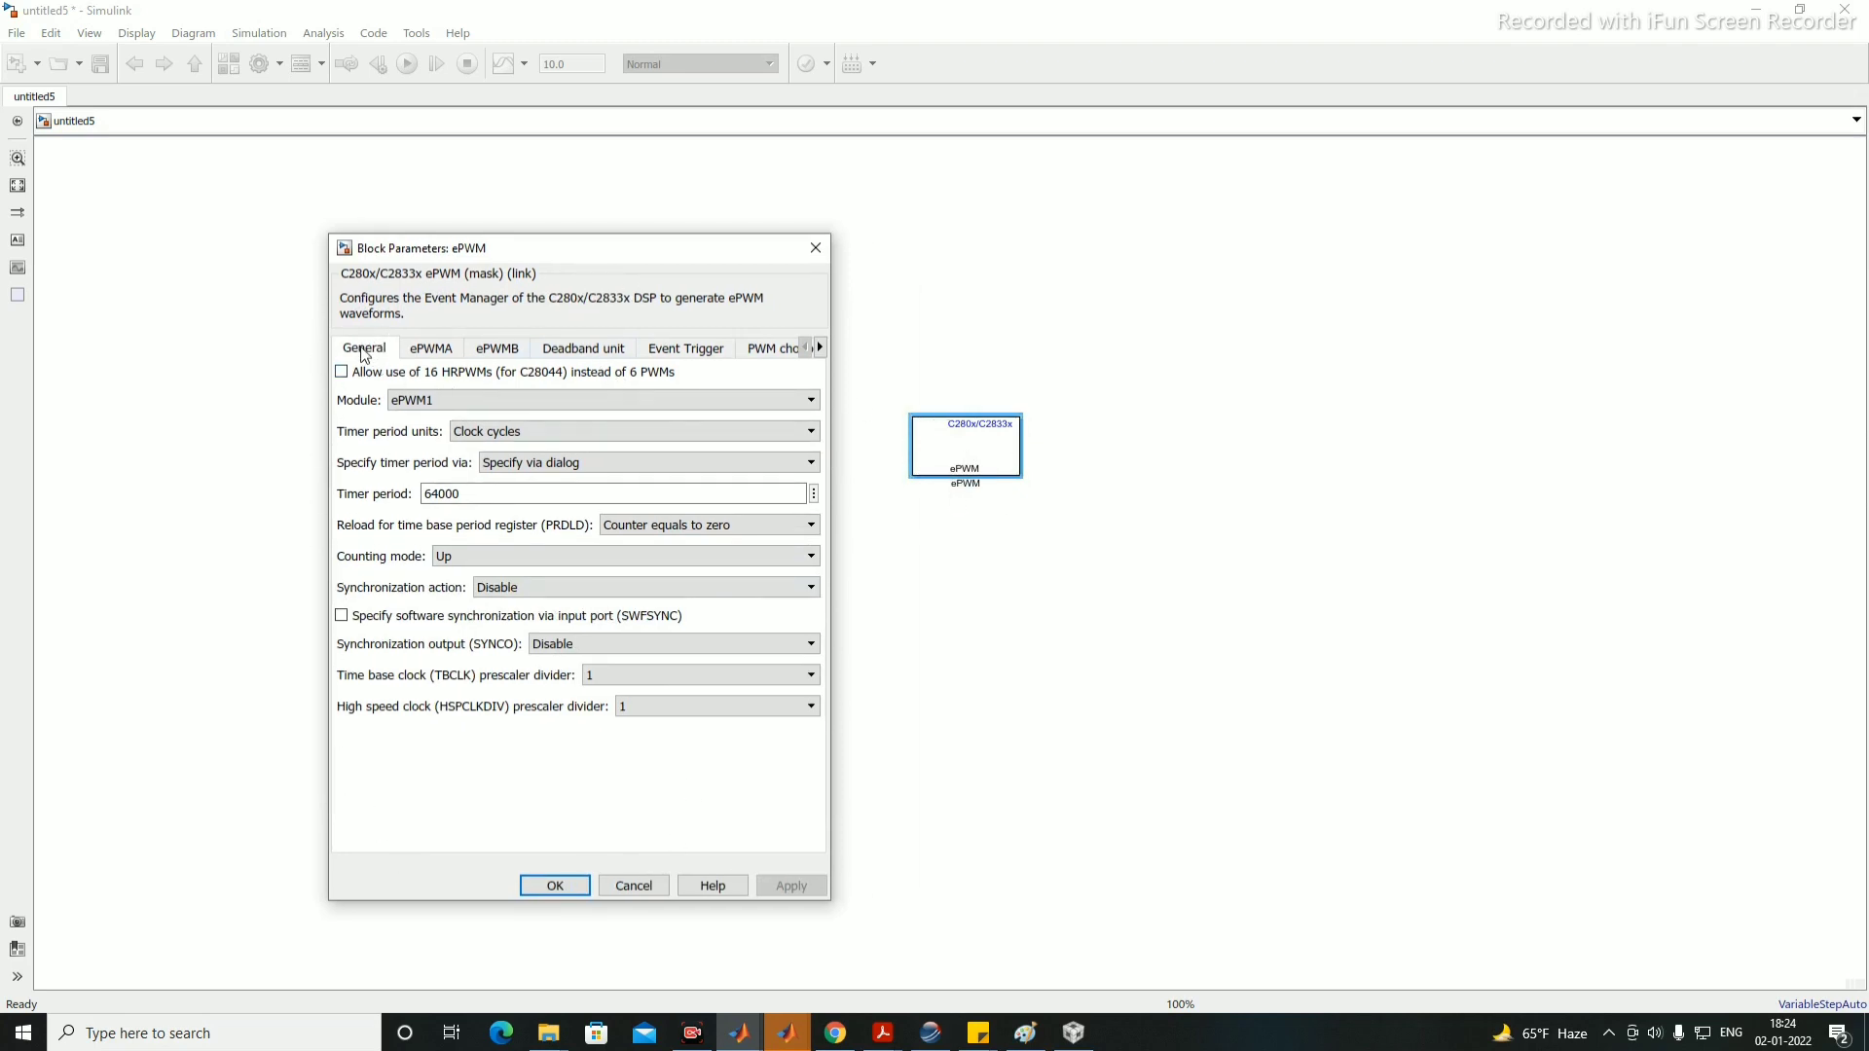
click(410, 400)
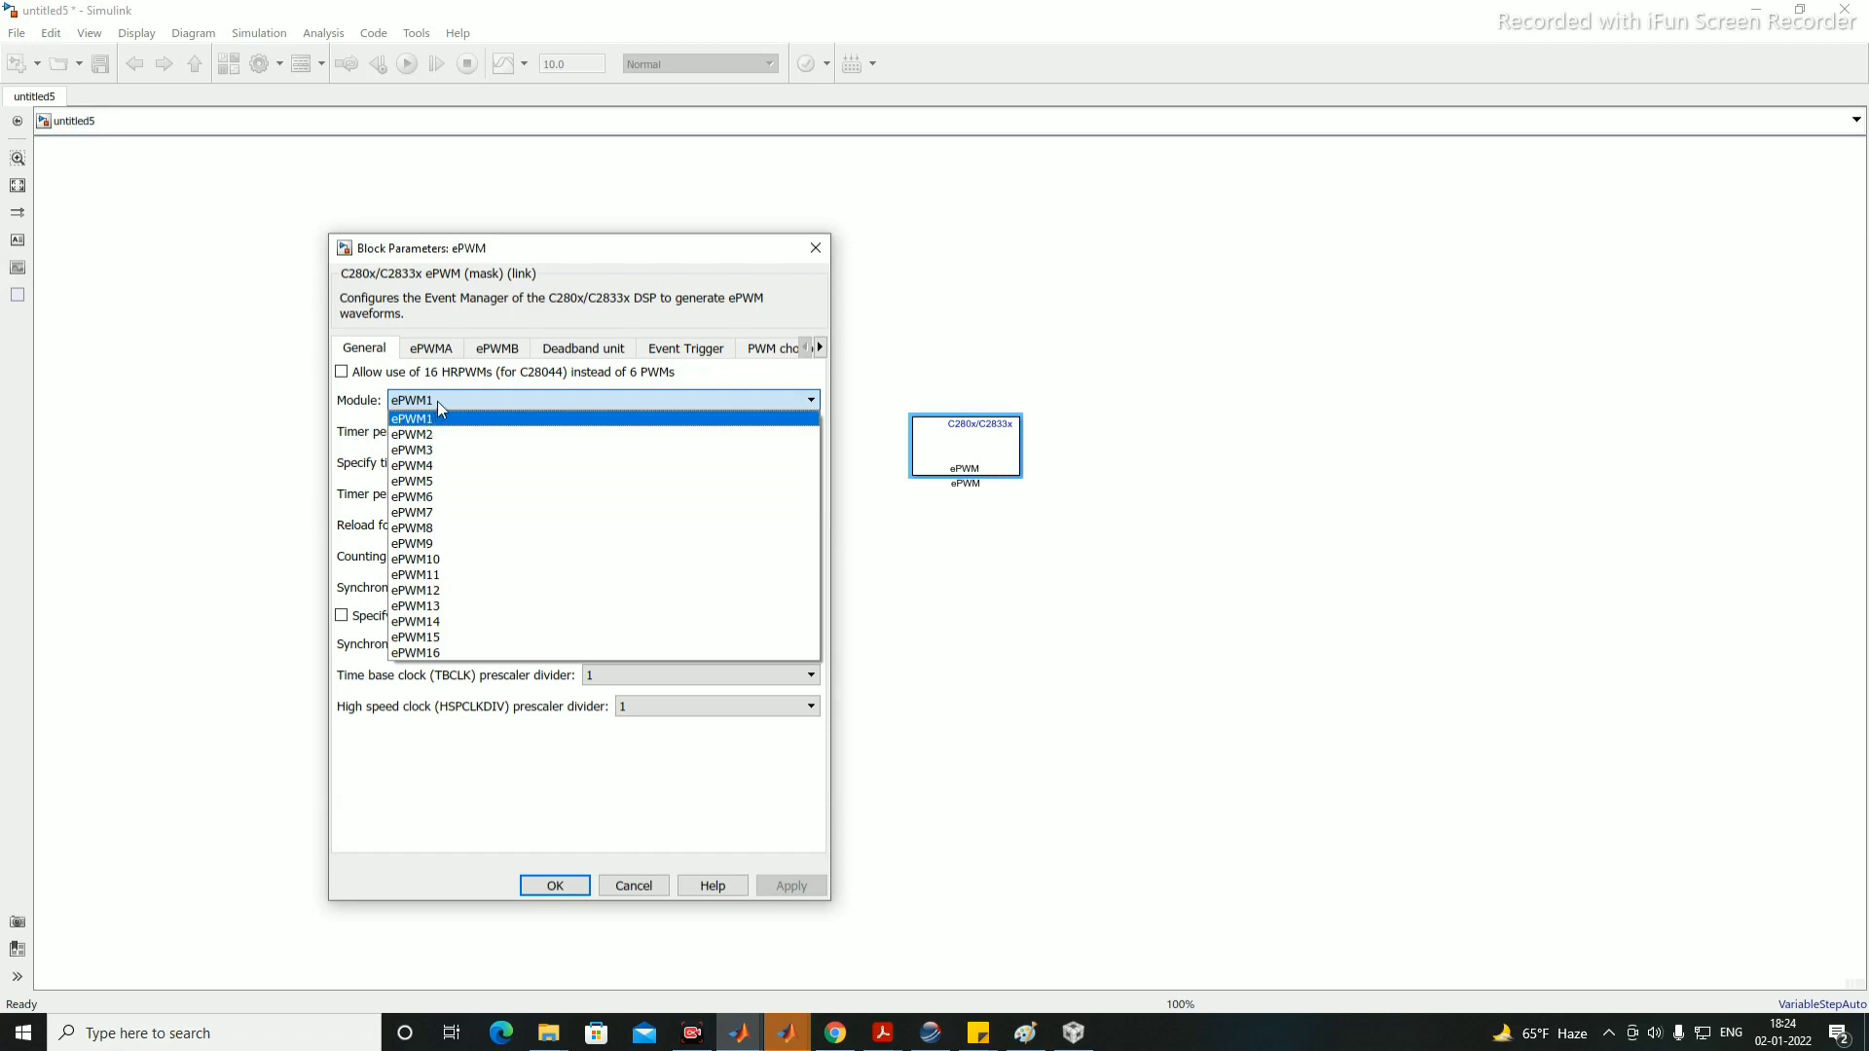
click(435, 457)
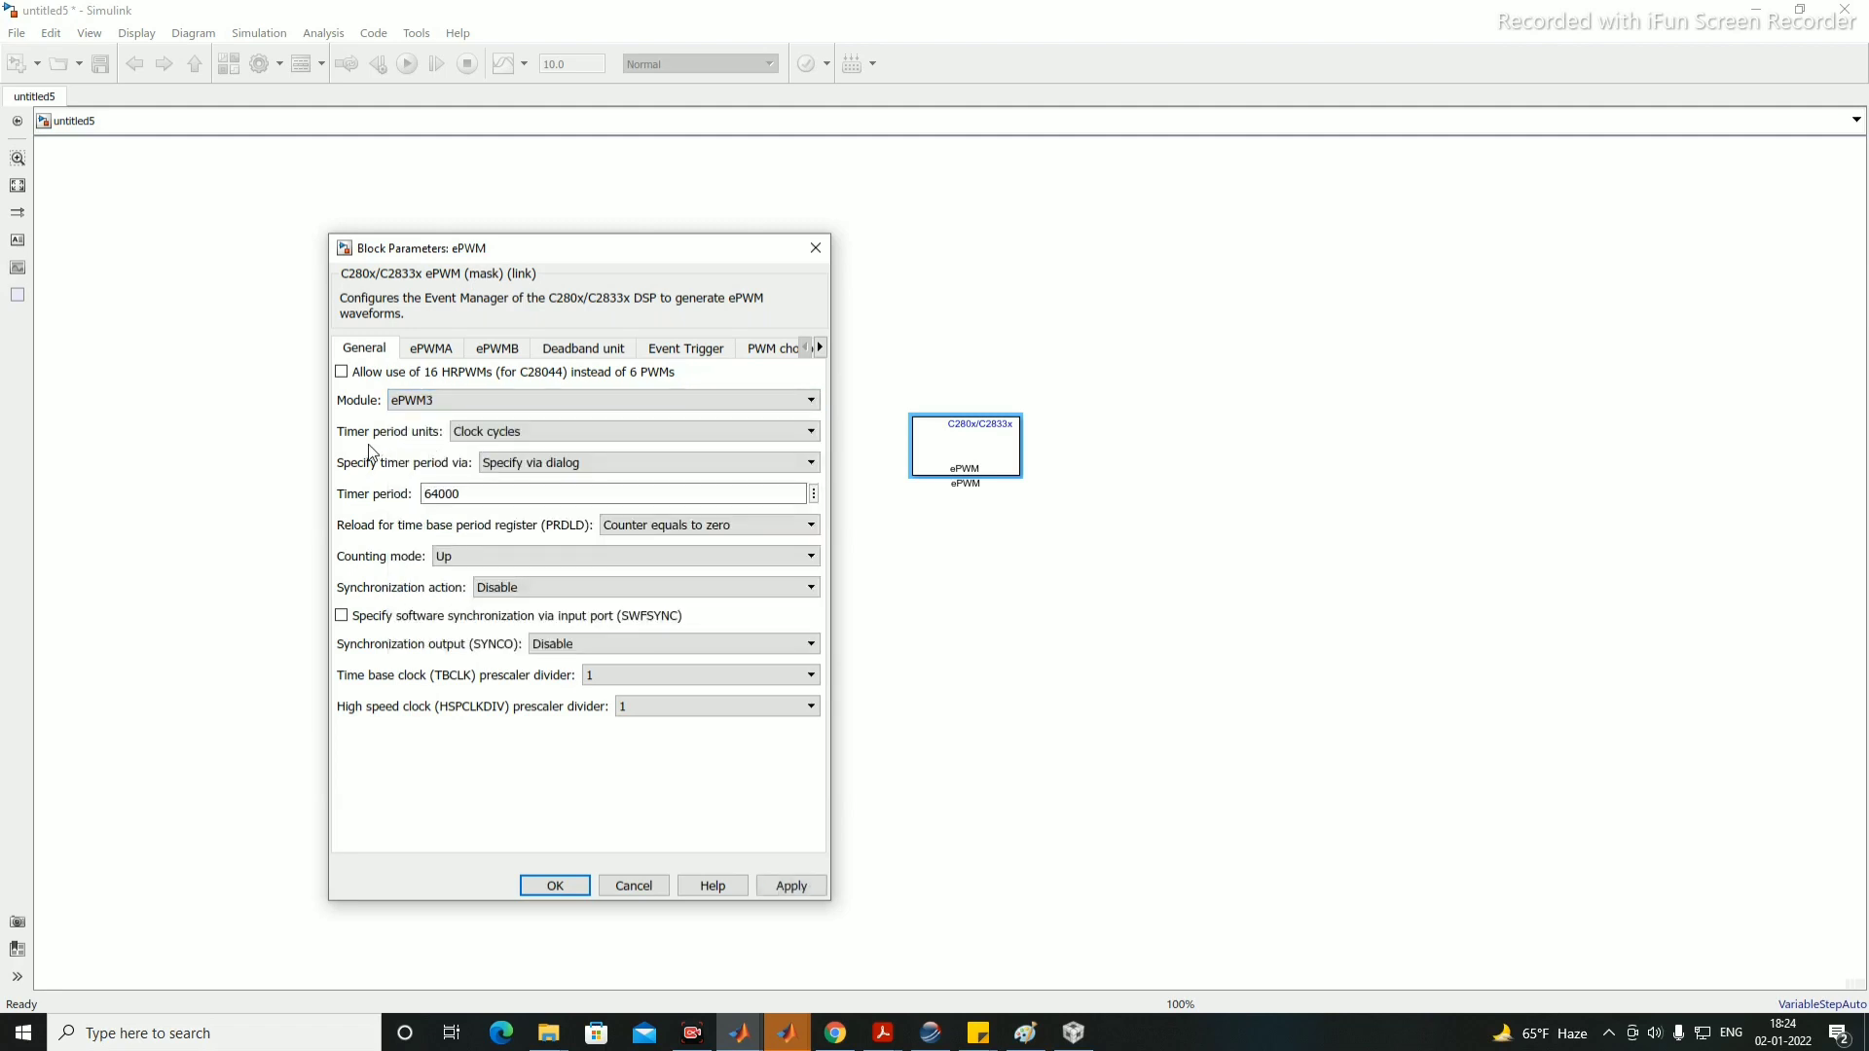
Step: Keep the ePWM timer period units as Clock cycles and the timer period source as Specify via dialog
click(498, 436)
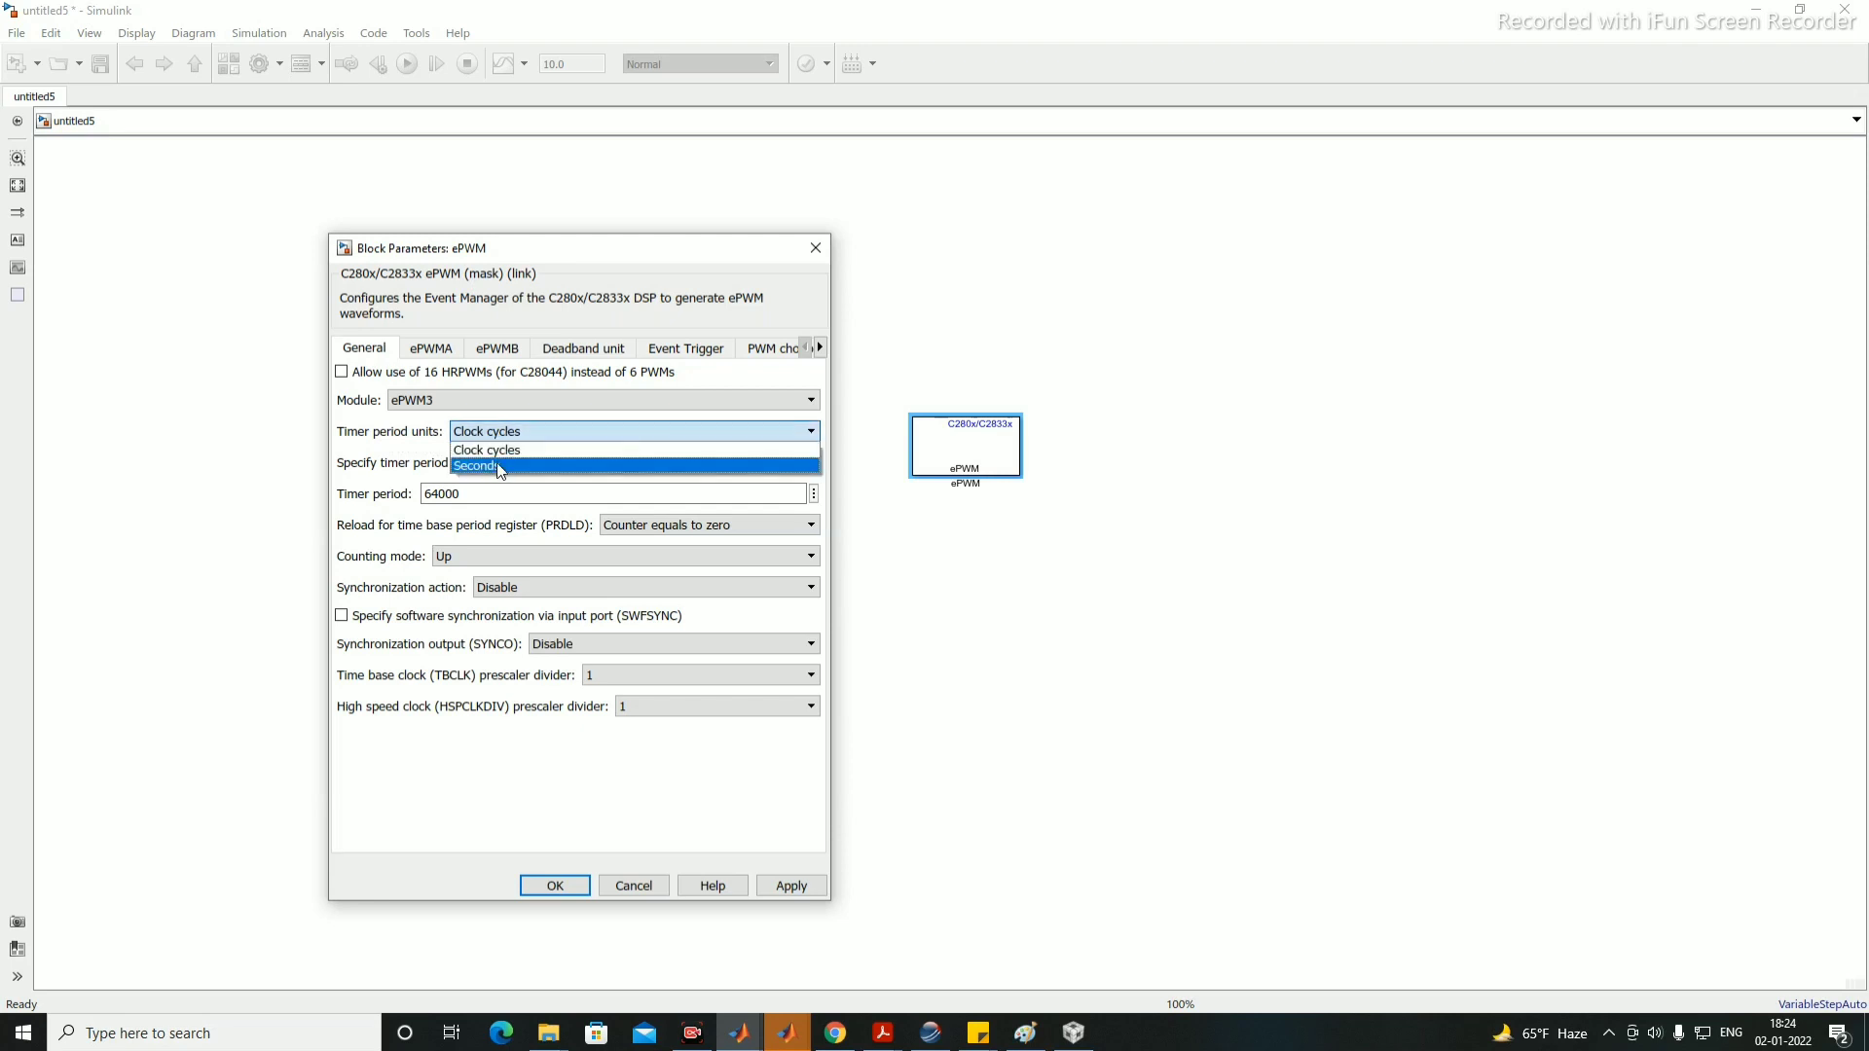
click(504, 450)
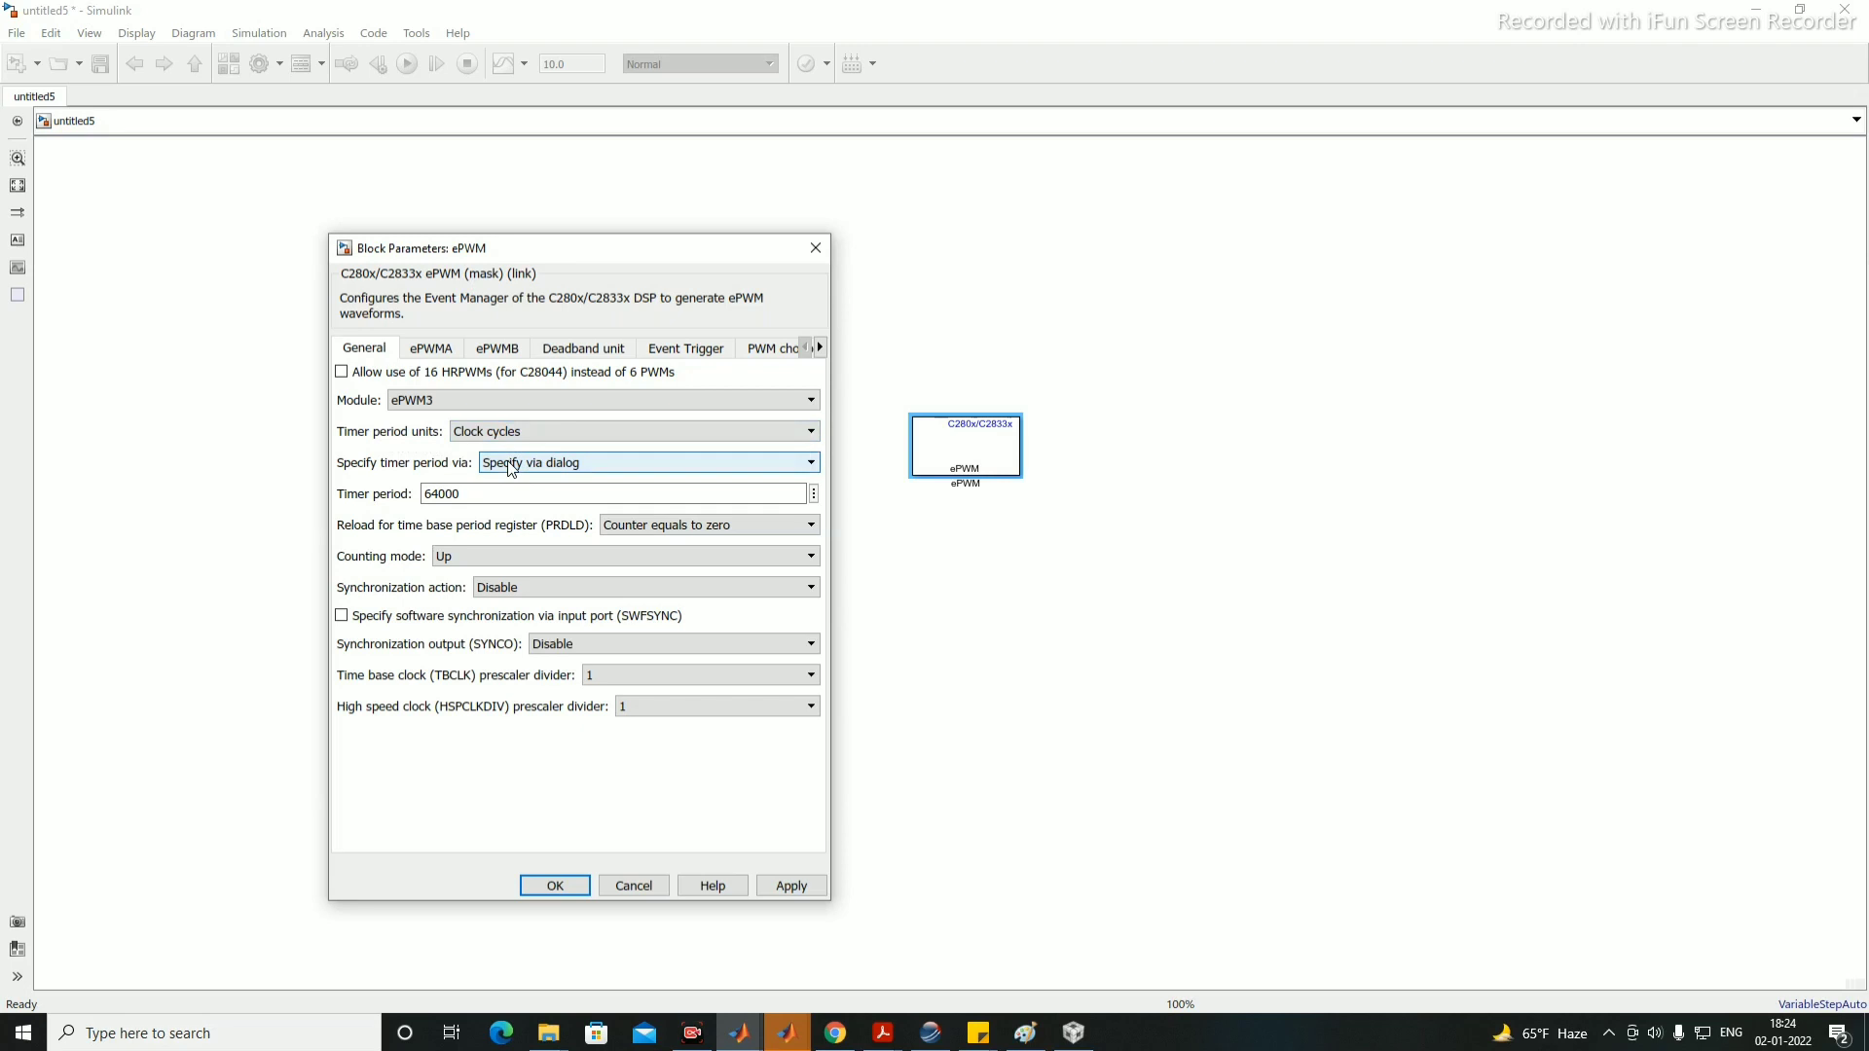
click(511, 469)
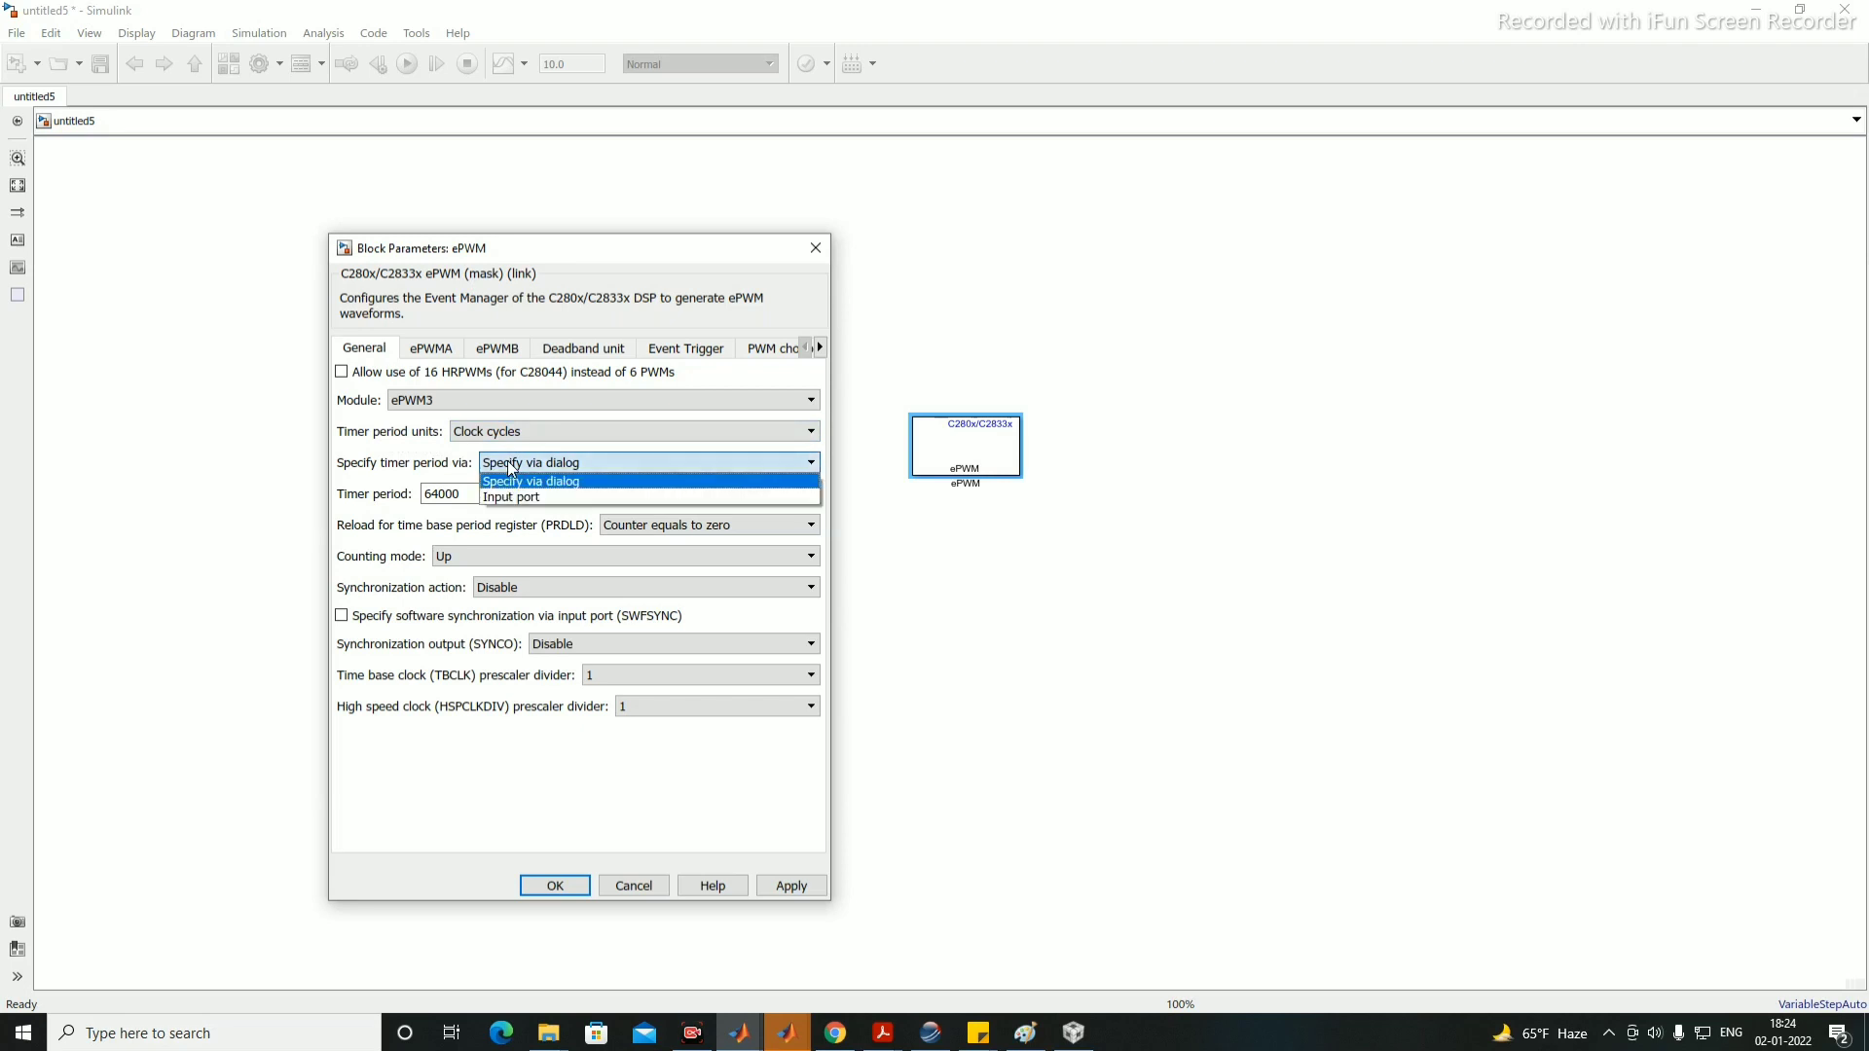
click(511, 479)
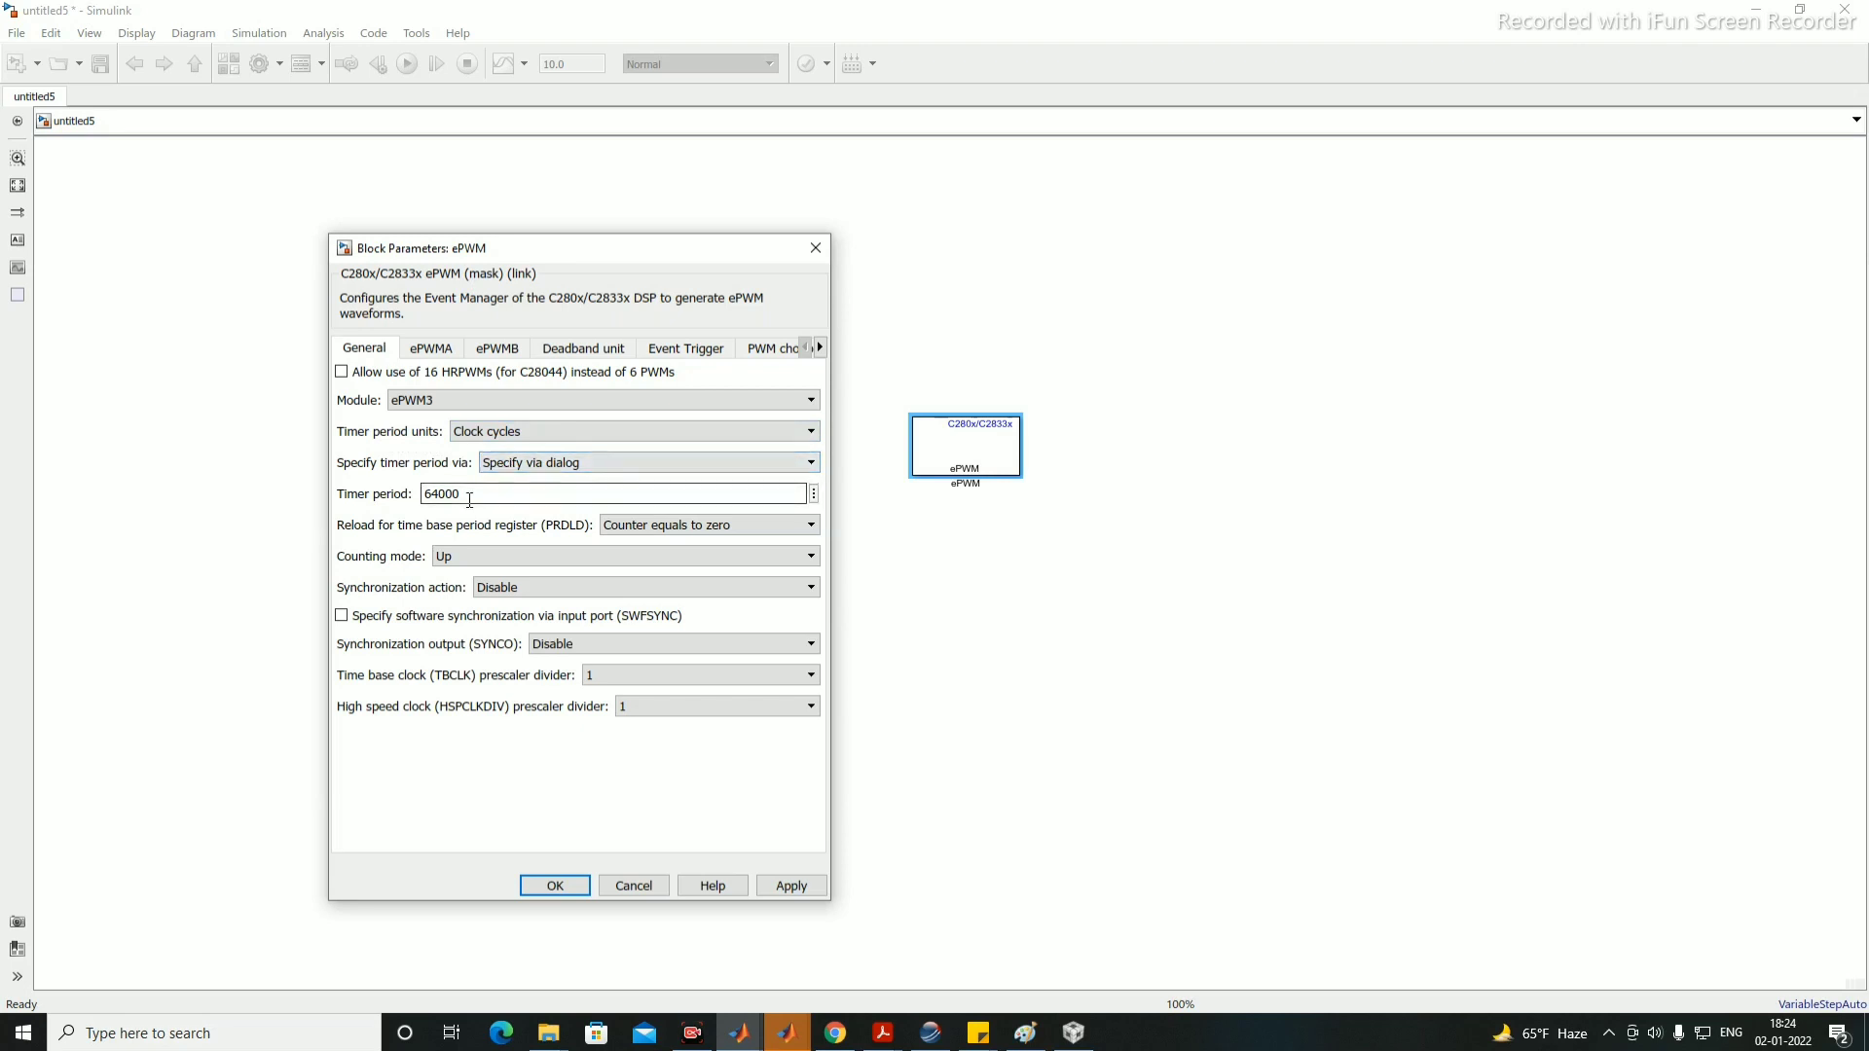
double_click(477, 496)
click(514, 469)
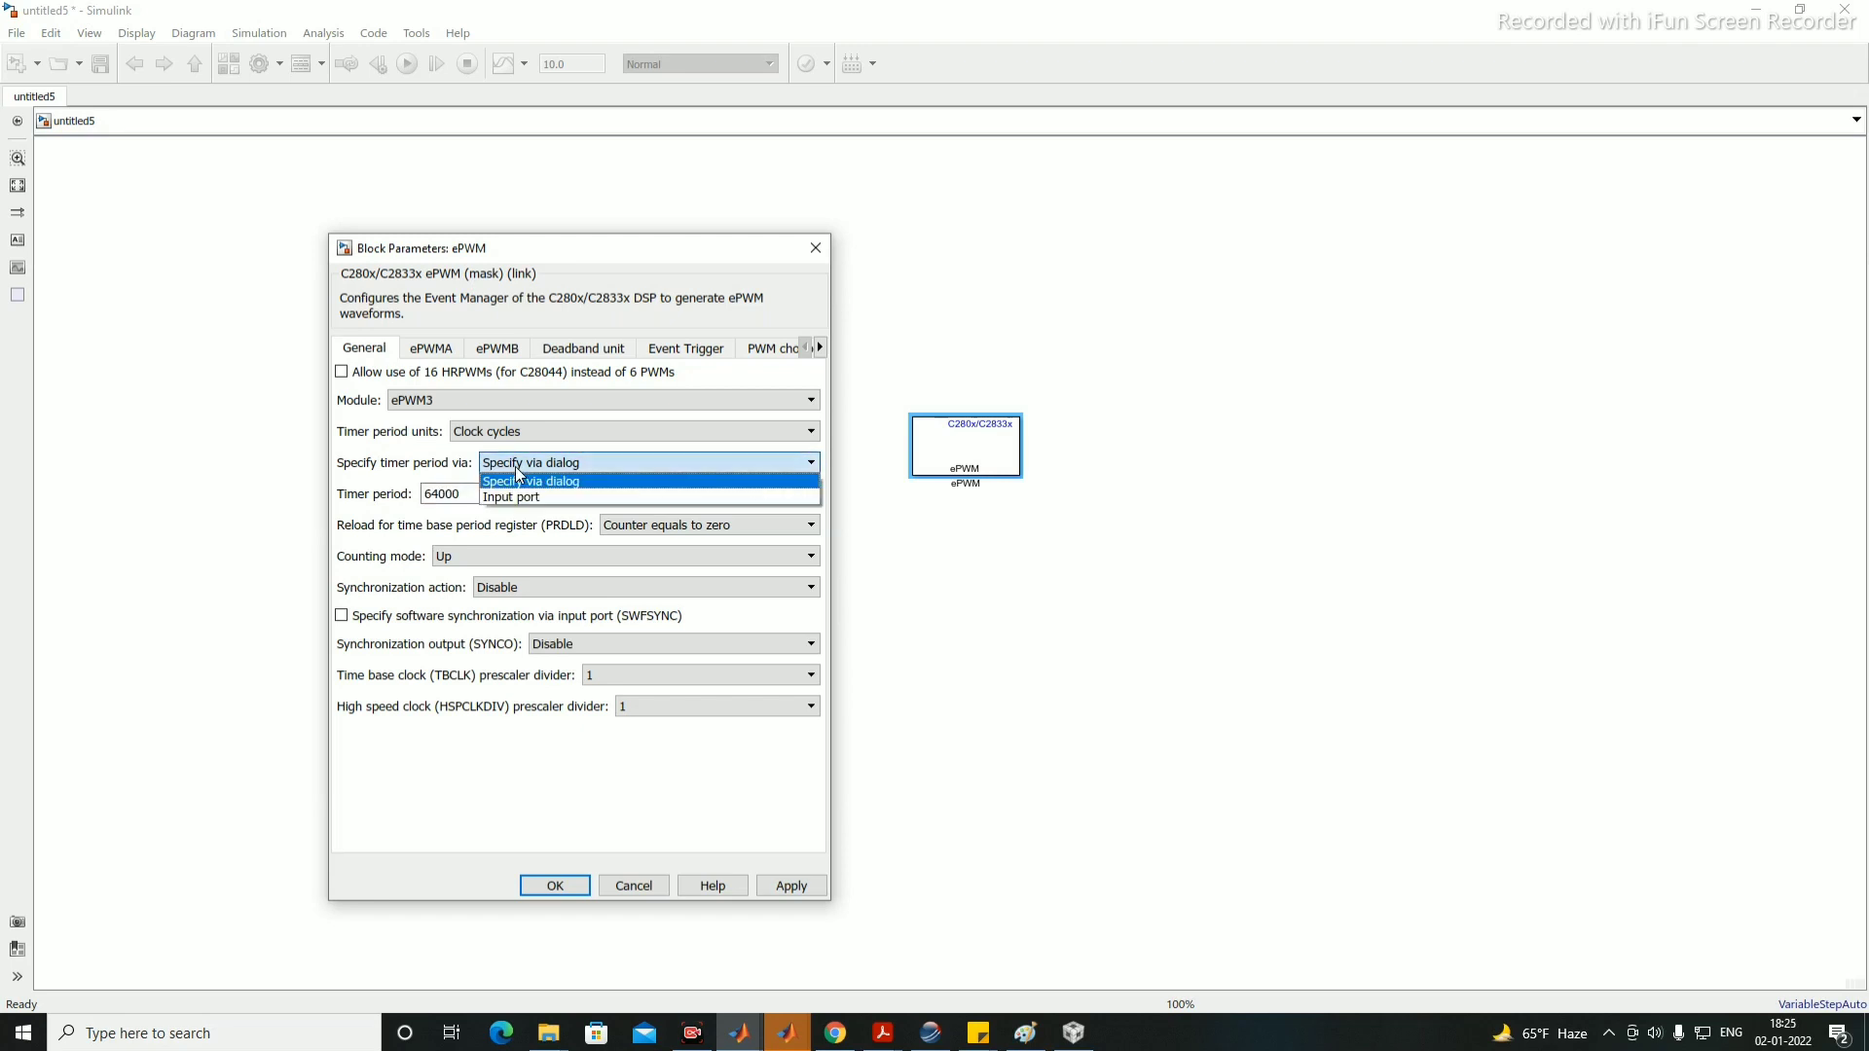
click(496, 477)
Step: Set the ePWM timer period to 35000
double_click(477, 493)
text(3)
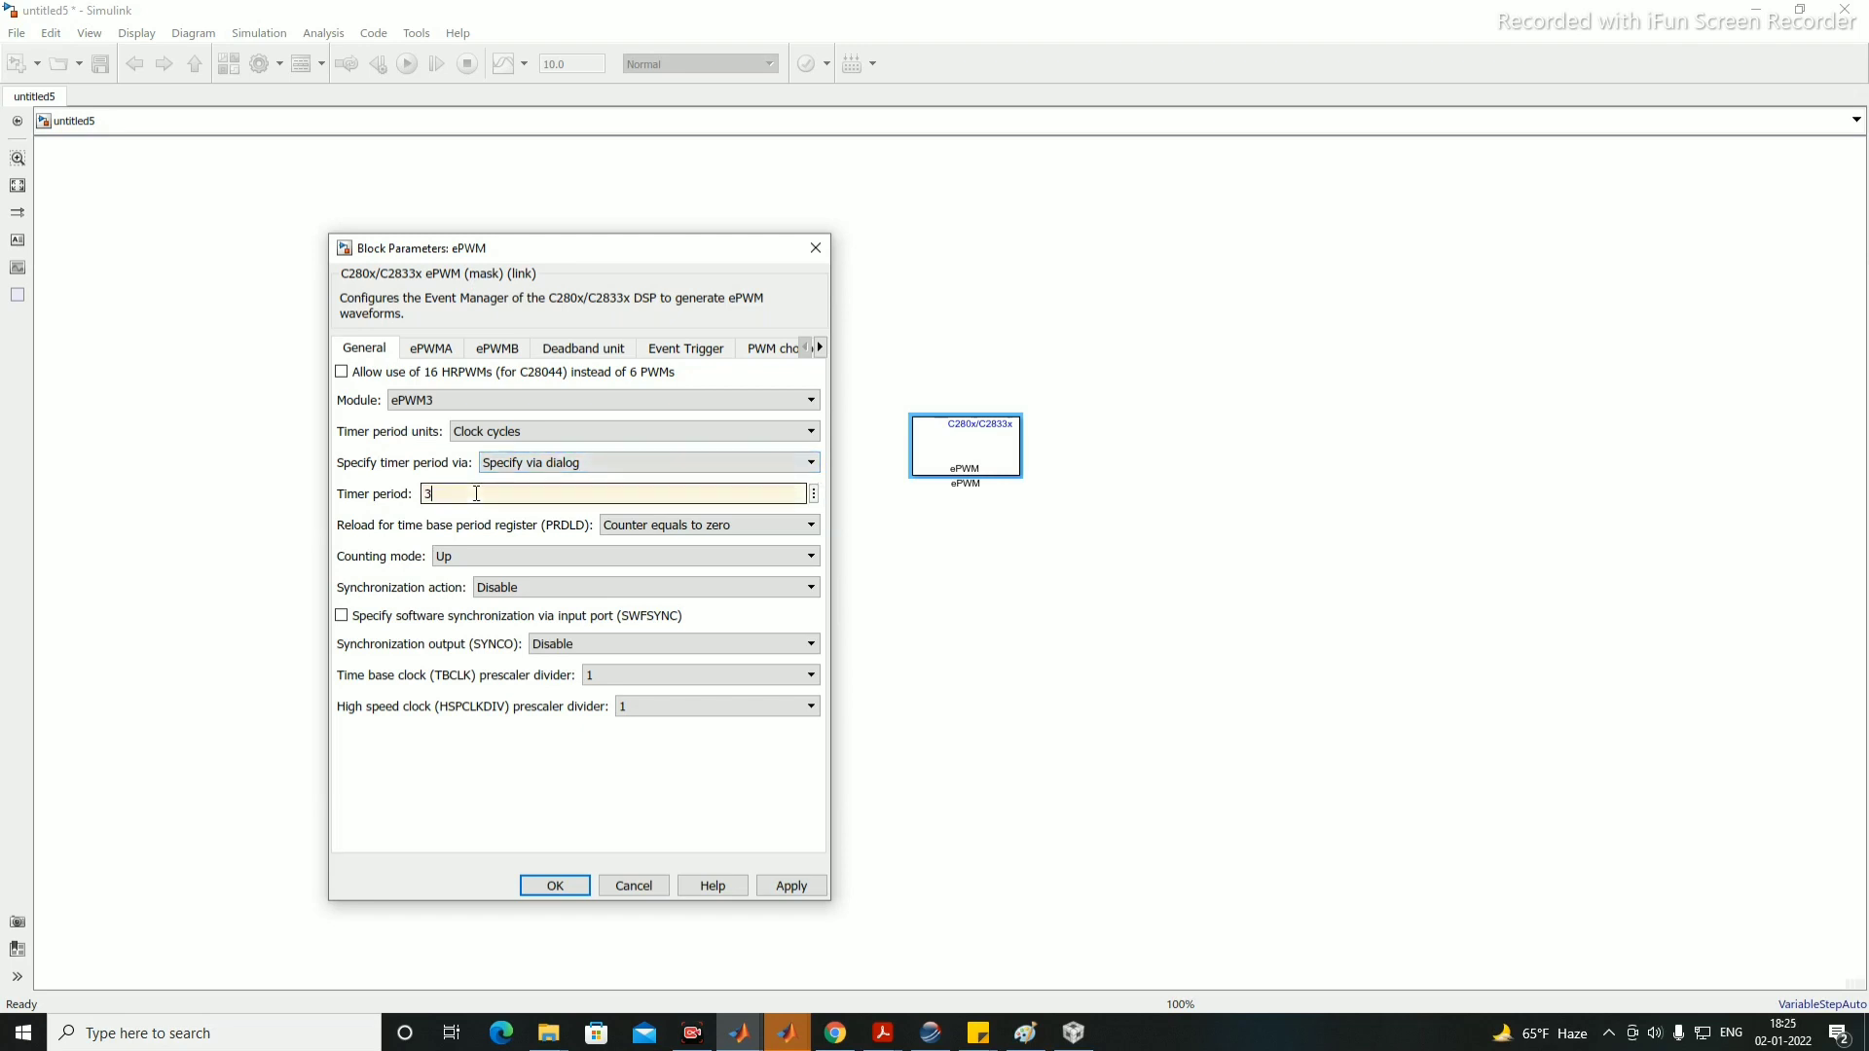
text(5)
key(BackSpace)
text(6500)
key(BackSpace)
key(BackSpace)
key(BackSpace)
key(BackSpace)
text(5000)
Step: Review the ePWM counting mode options and keep the mode set to Up
click(474, 557)
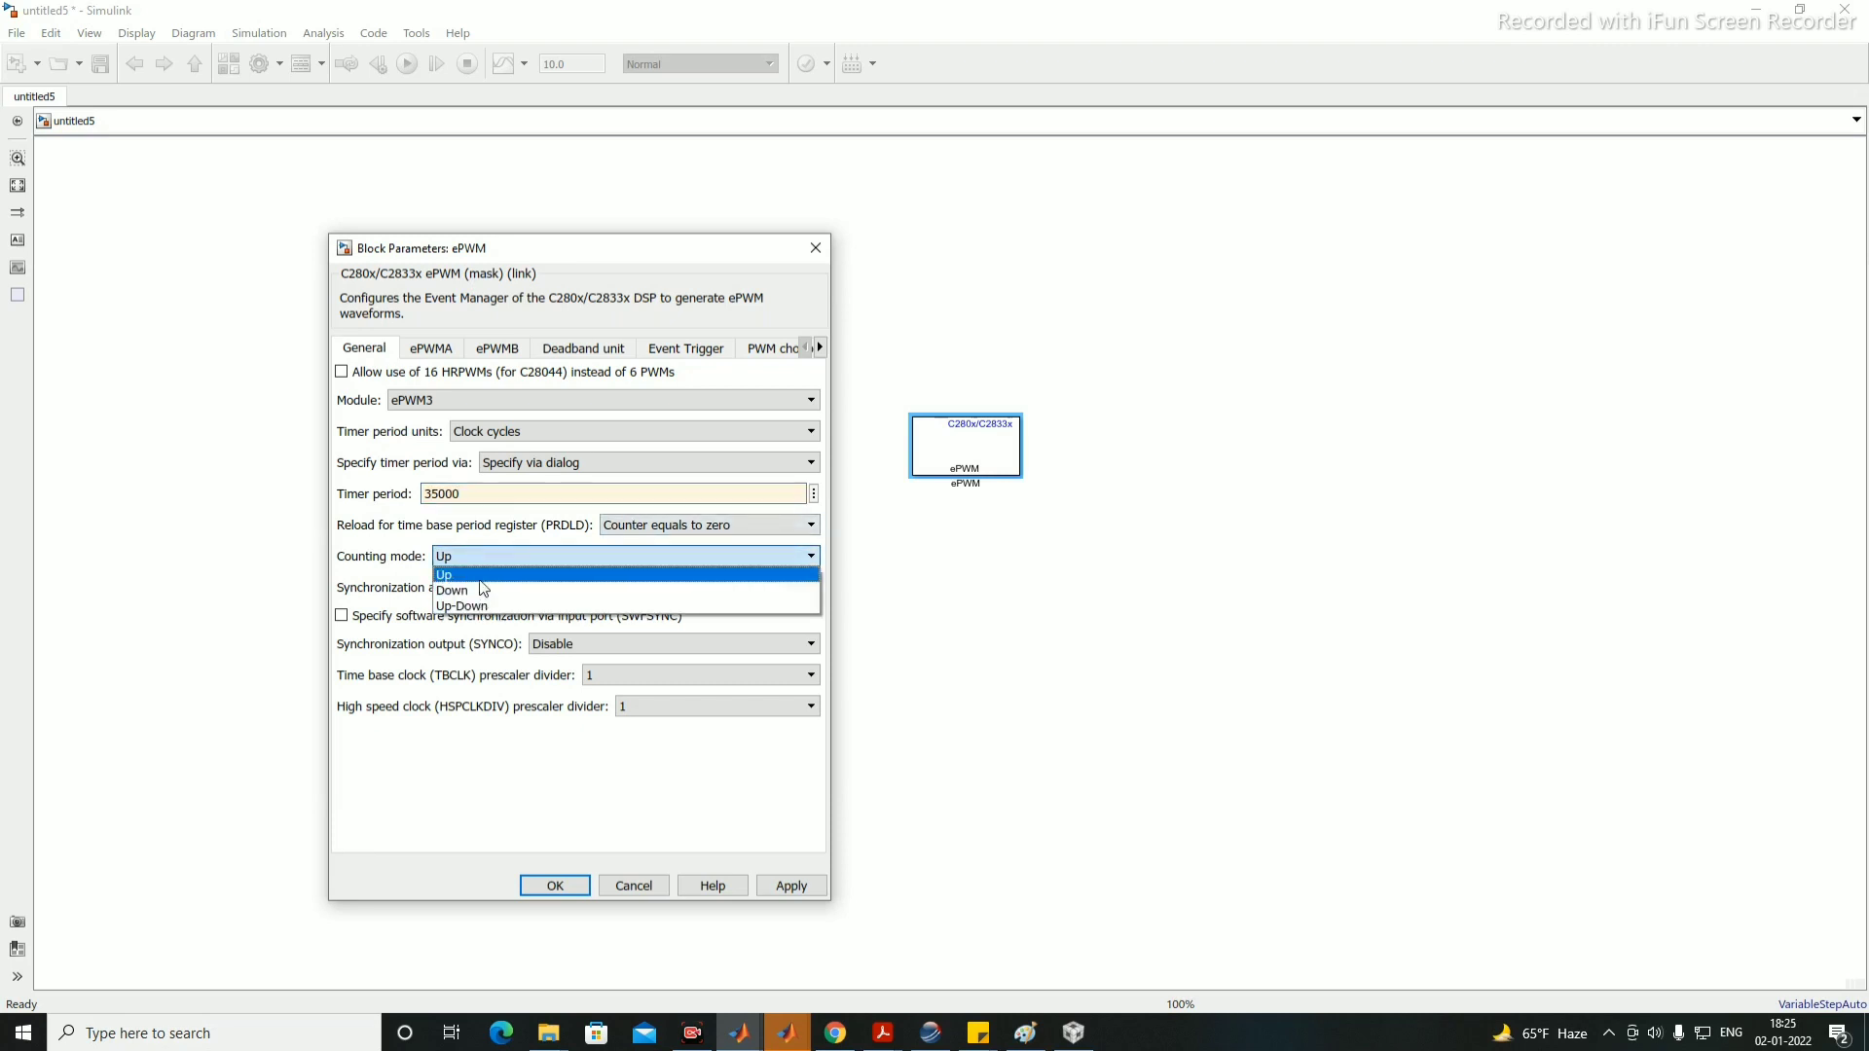
click(482, 574)
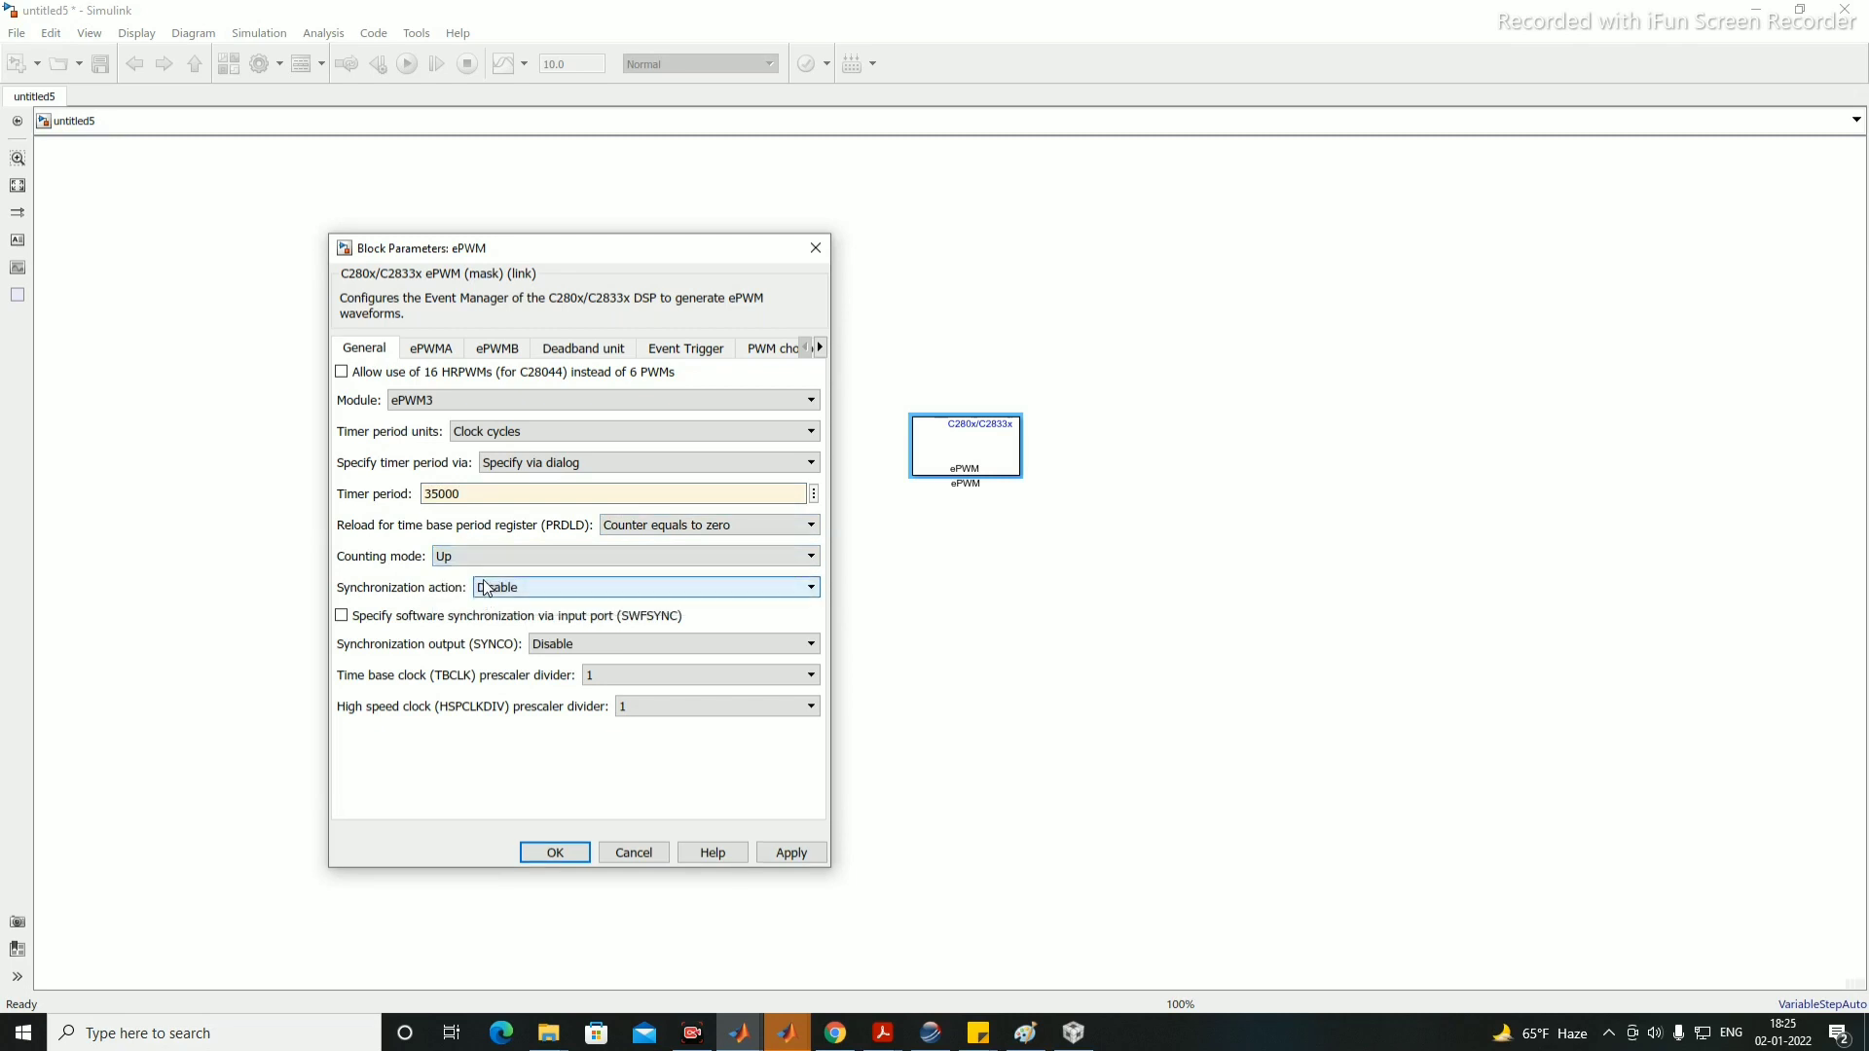
click(481, 560)
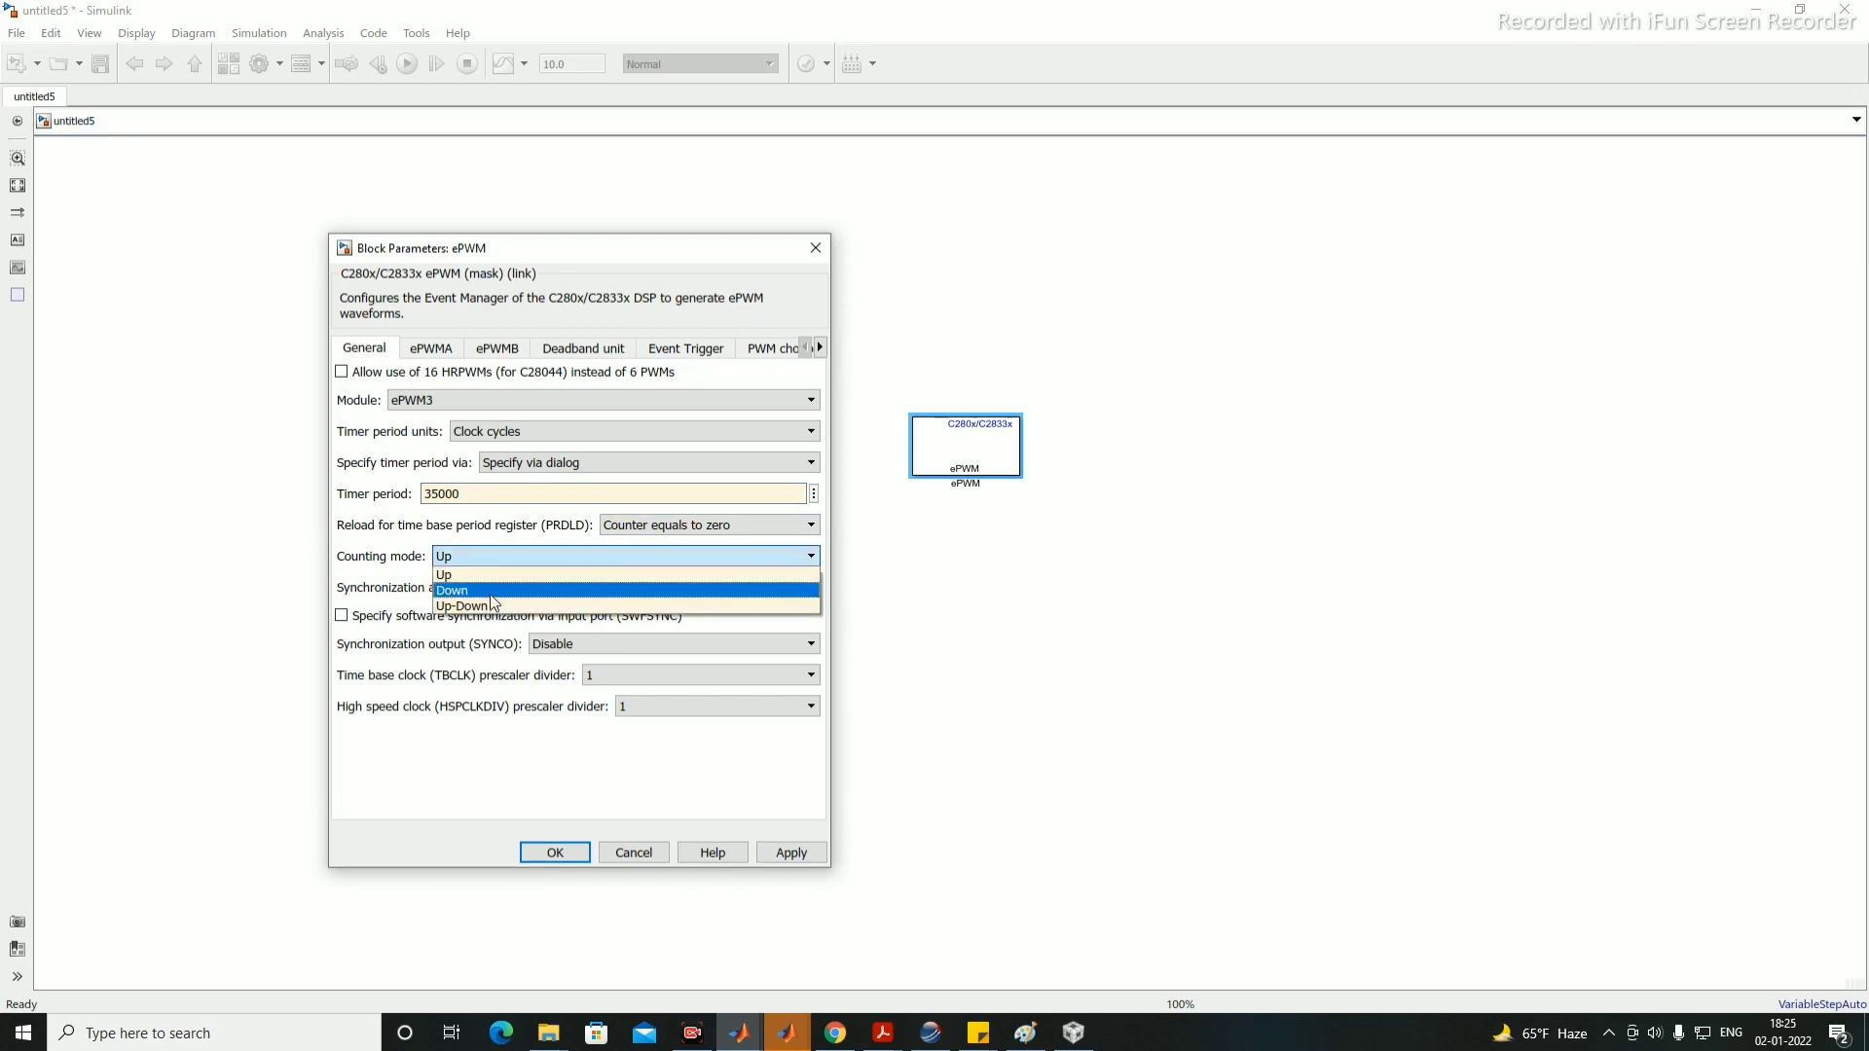
click(485, 574)
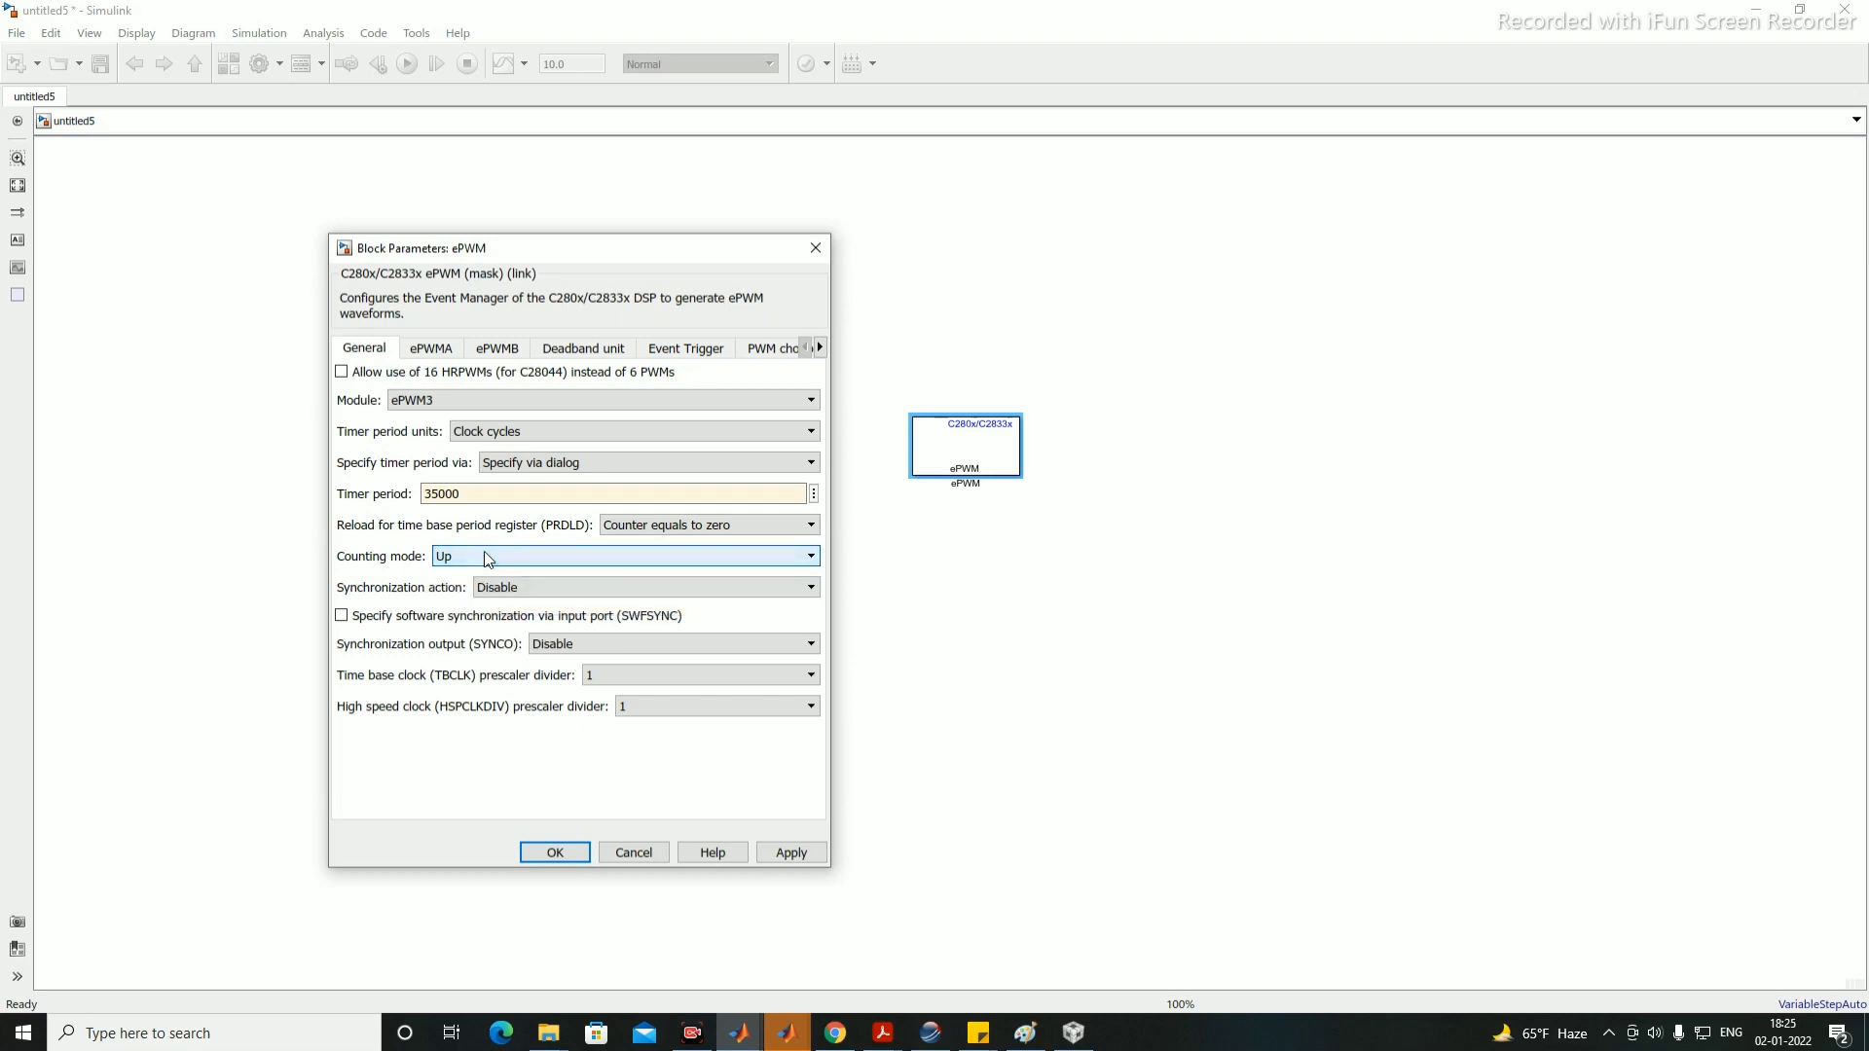
Step: Set the time base clock (TBCLK) prescaler divider to 2 and the timer period to 37500, and apply the changes
click(679, 678)
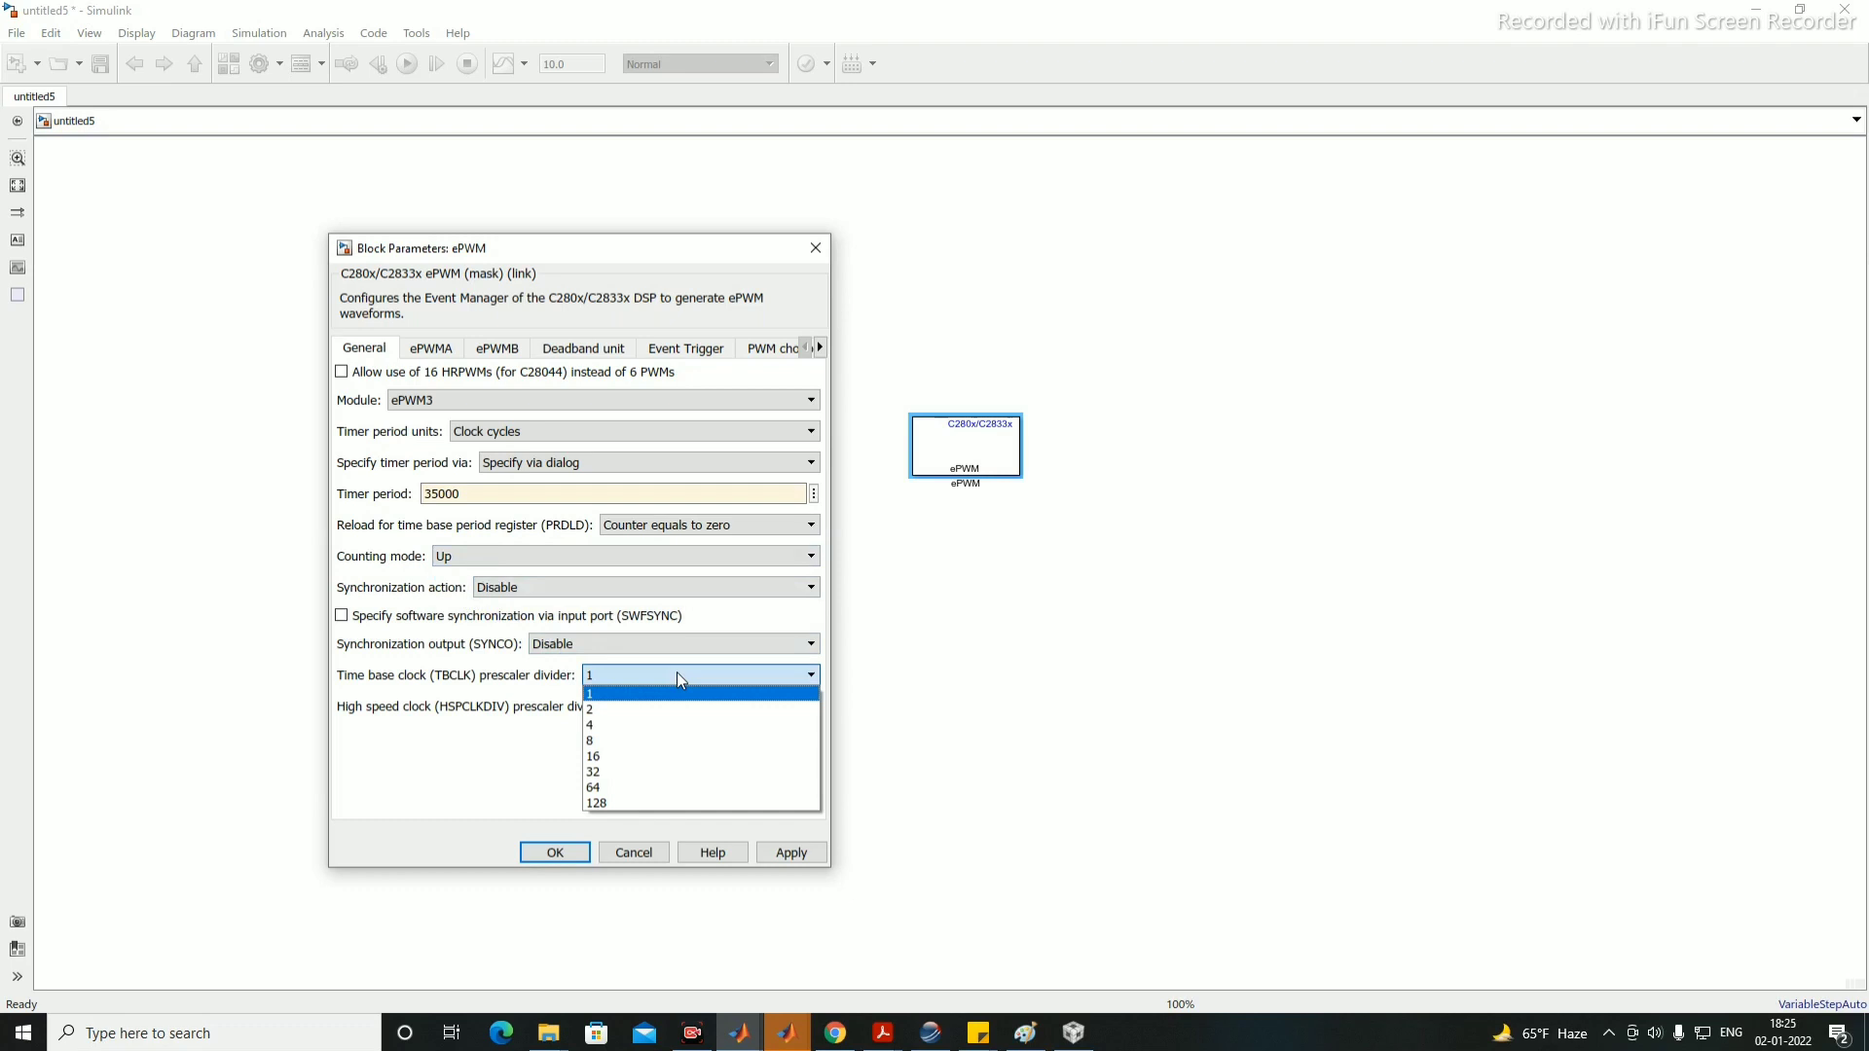
click(633, 715)
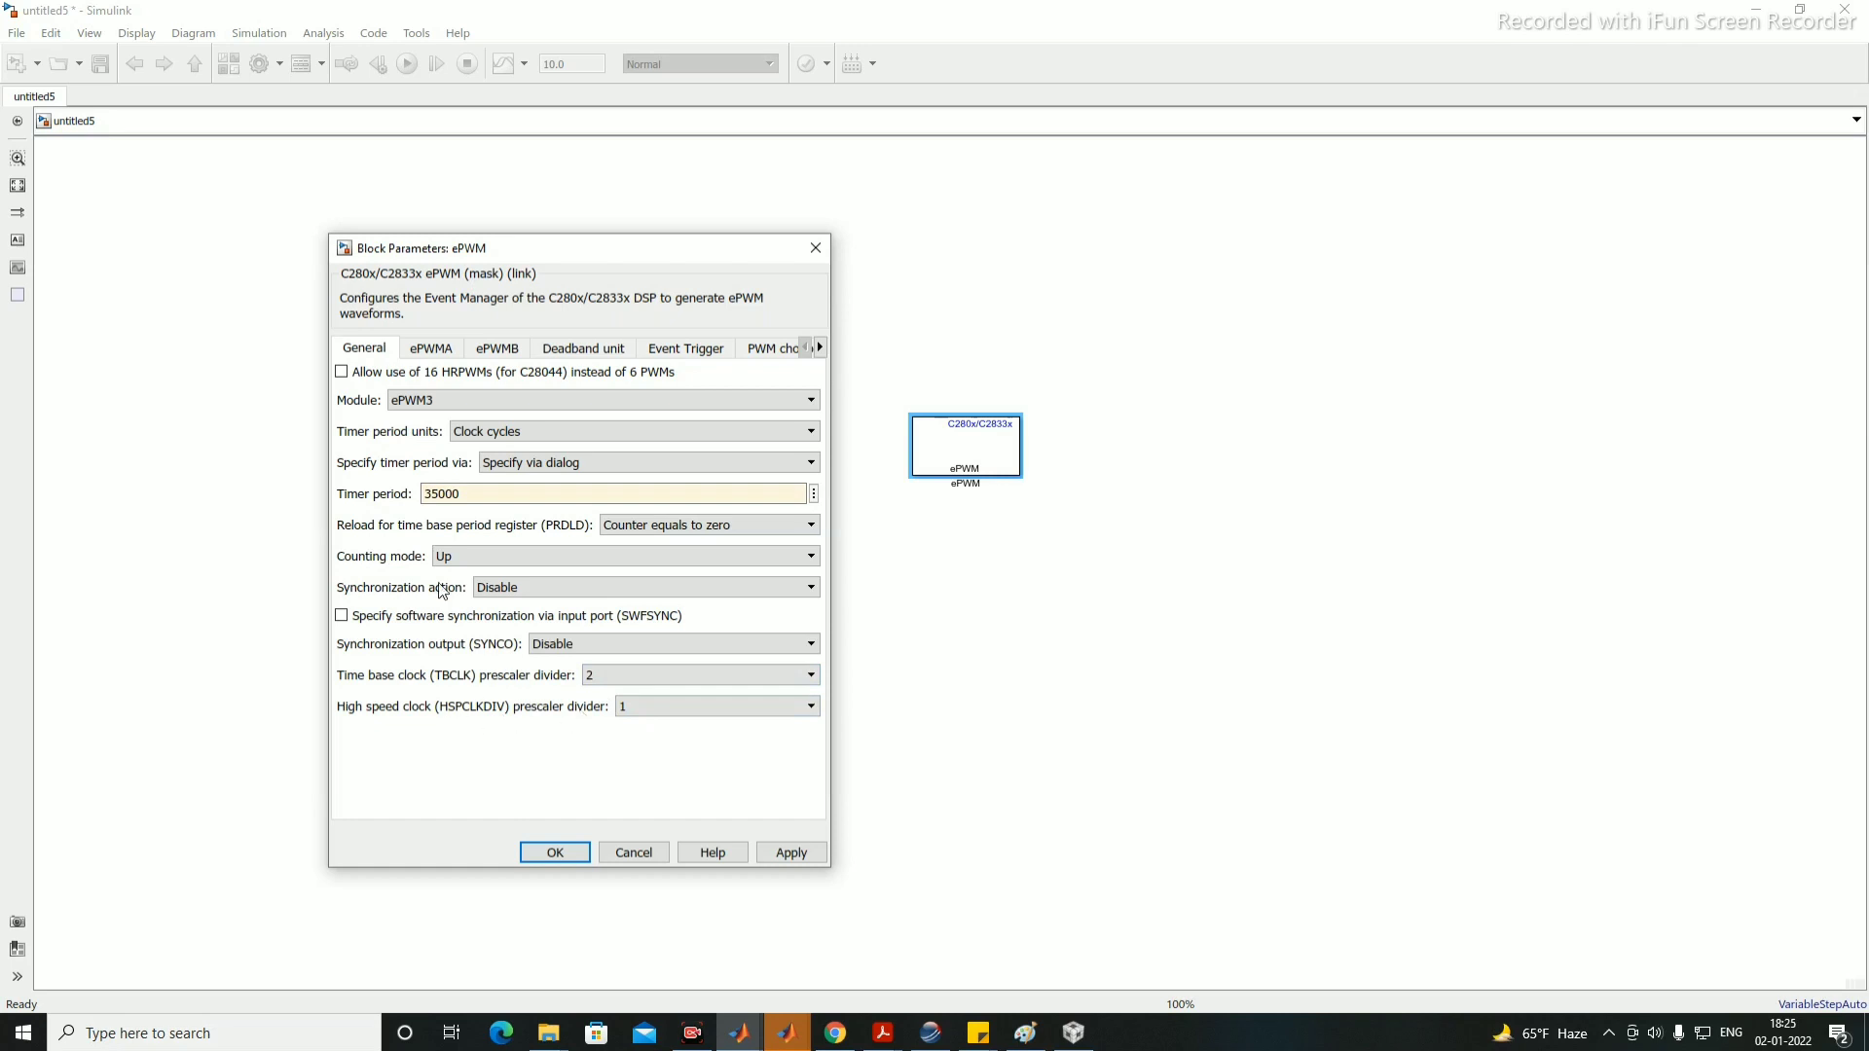
double_click(511, 495)
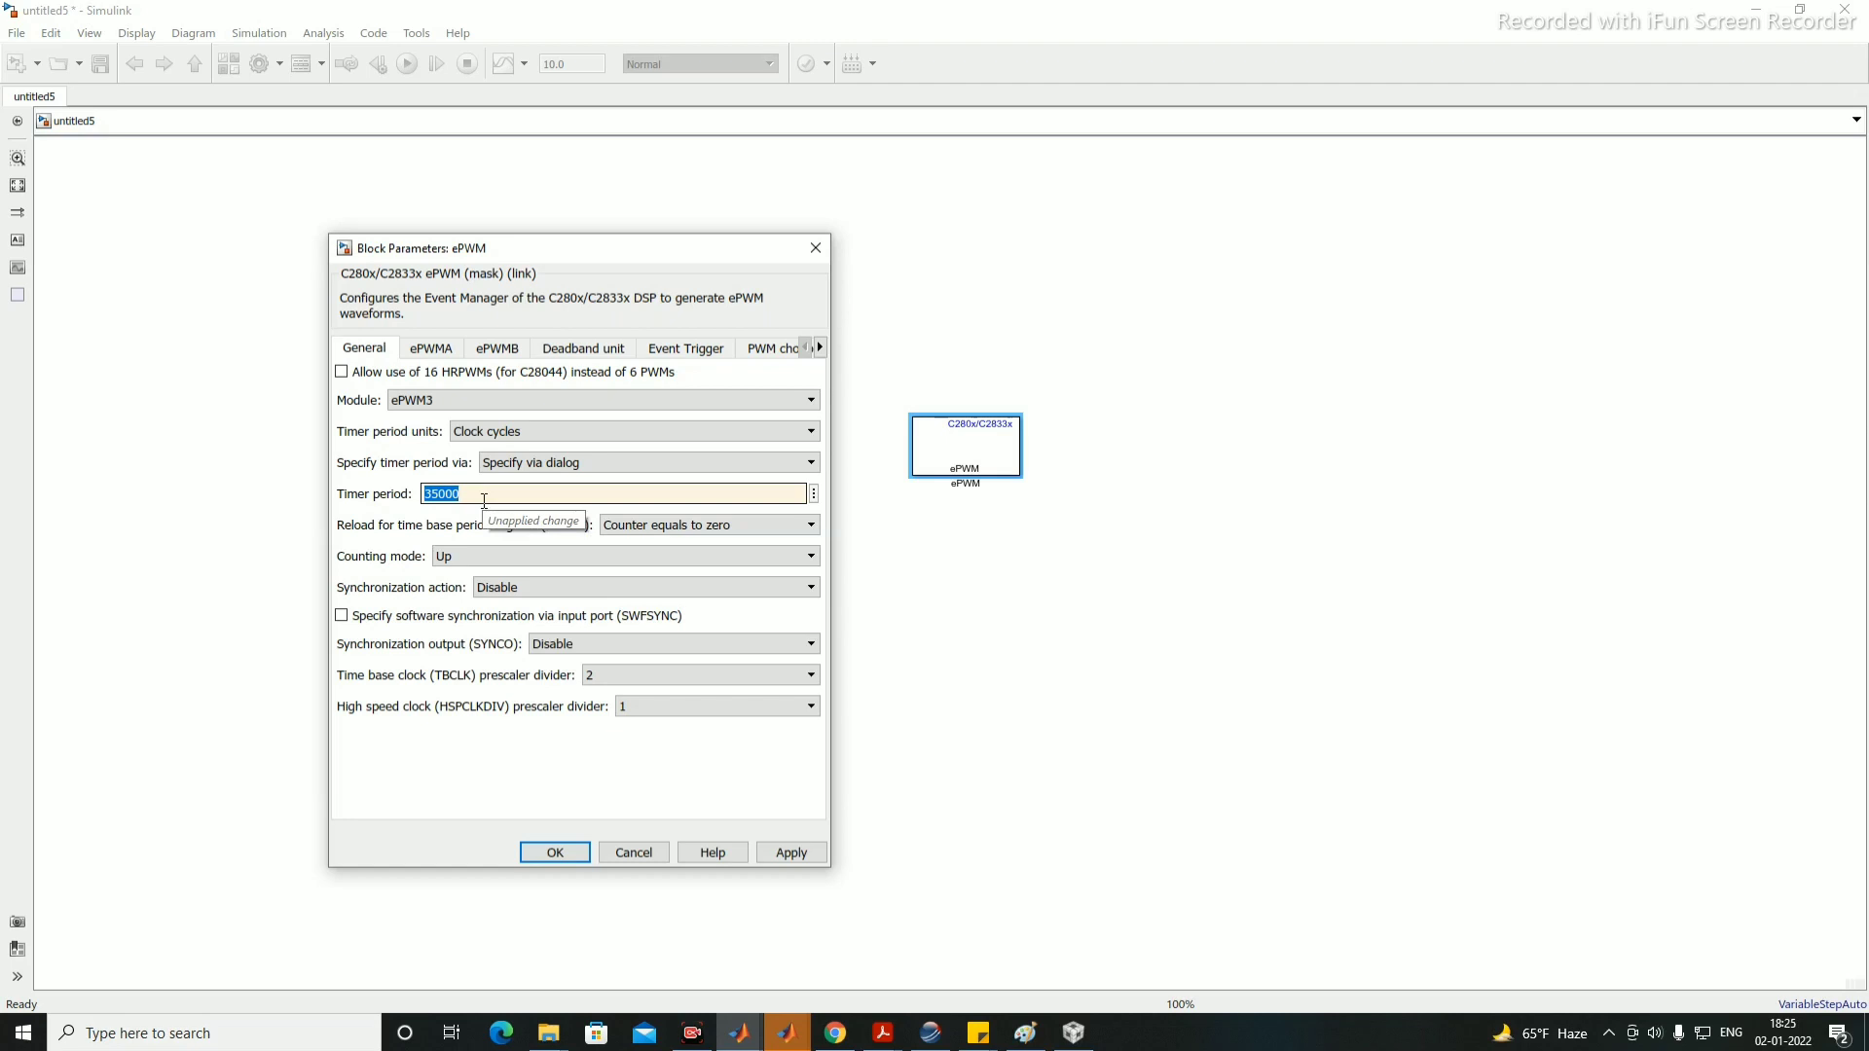
text(37500)
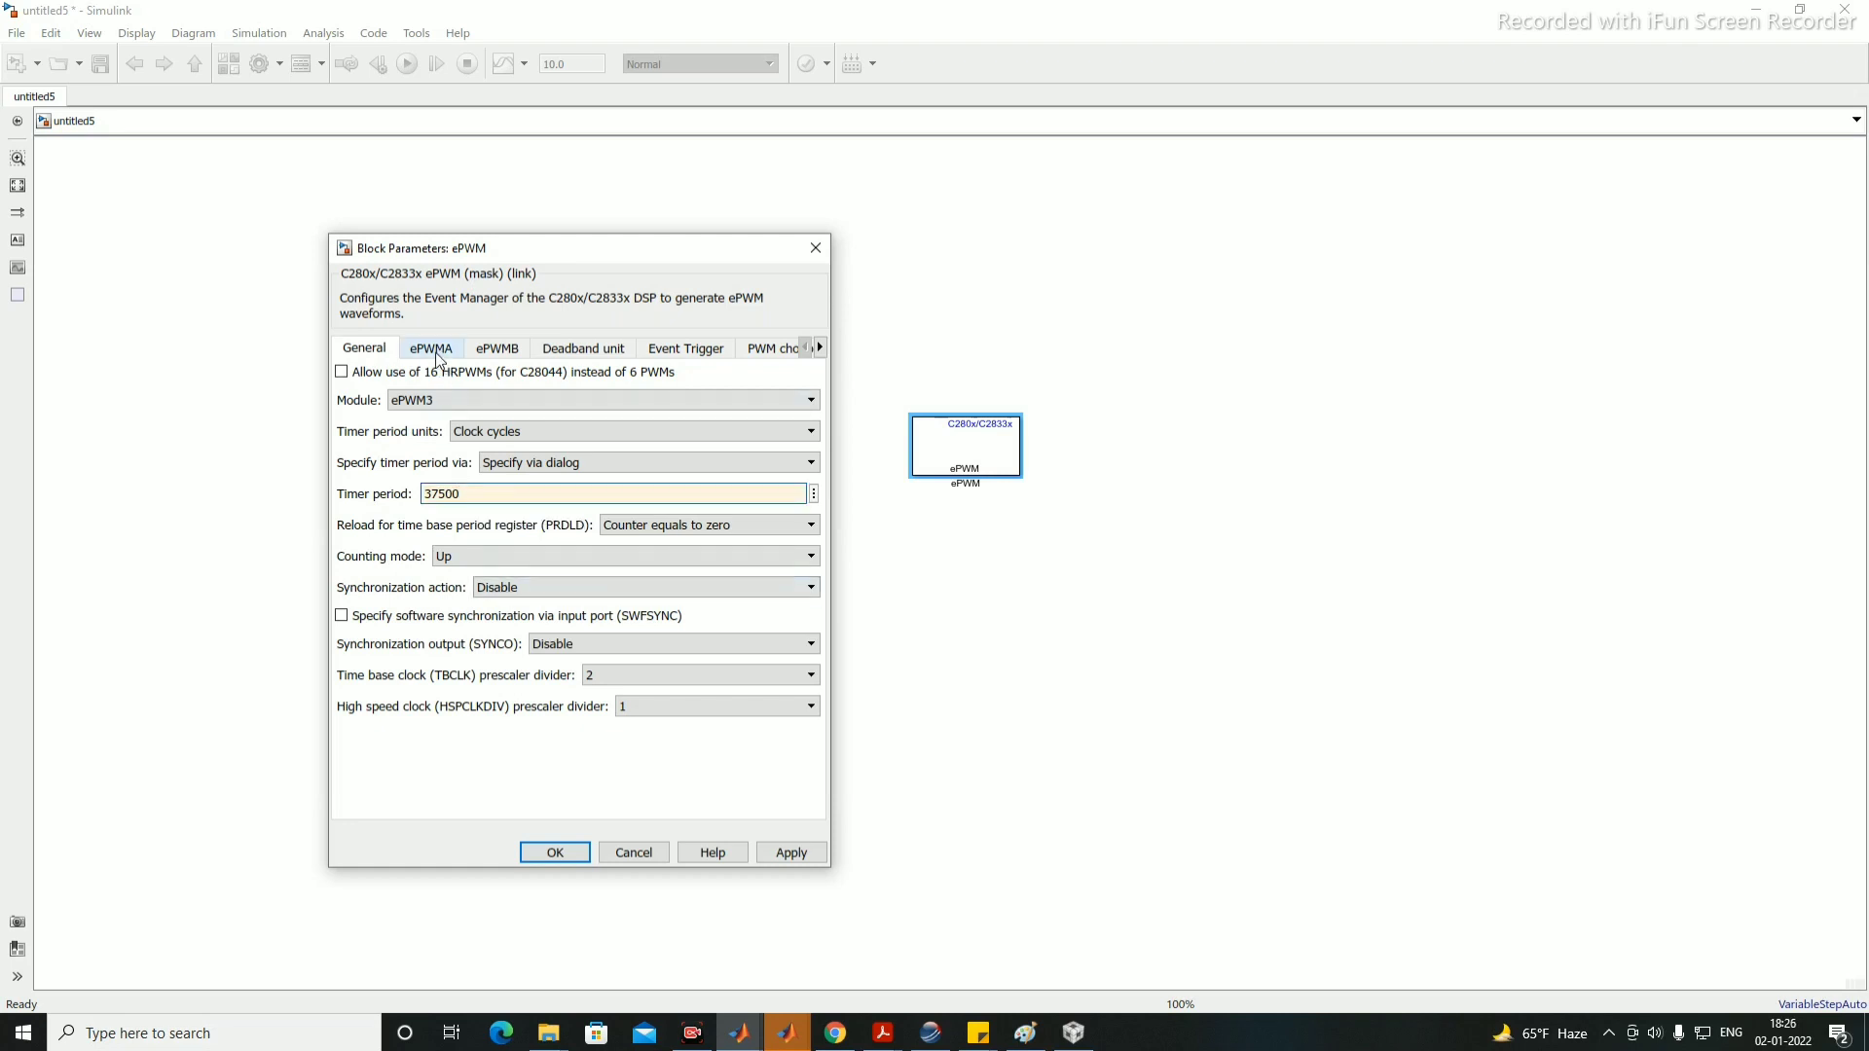
click(790, 853)
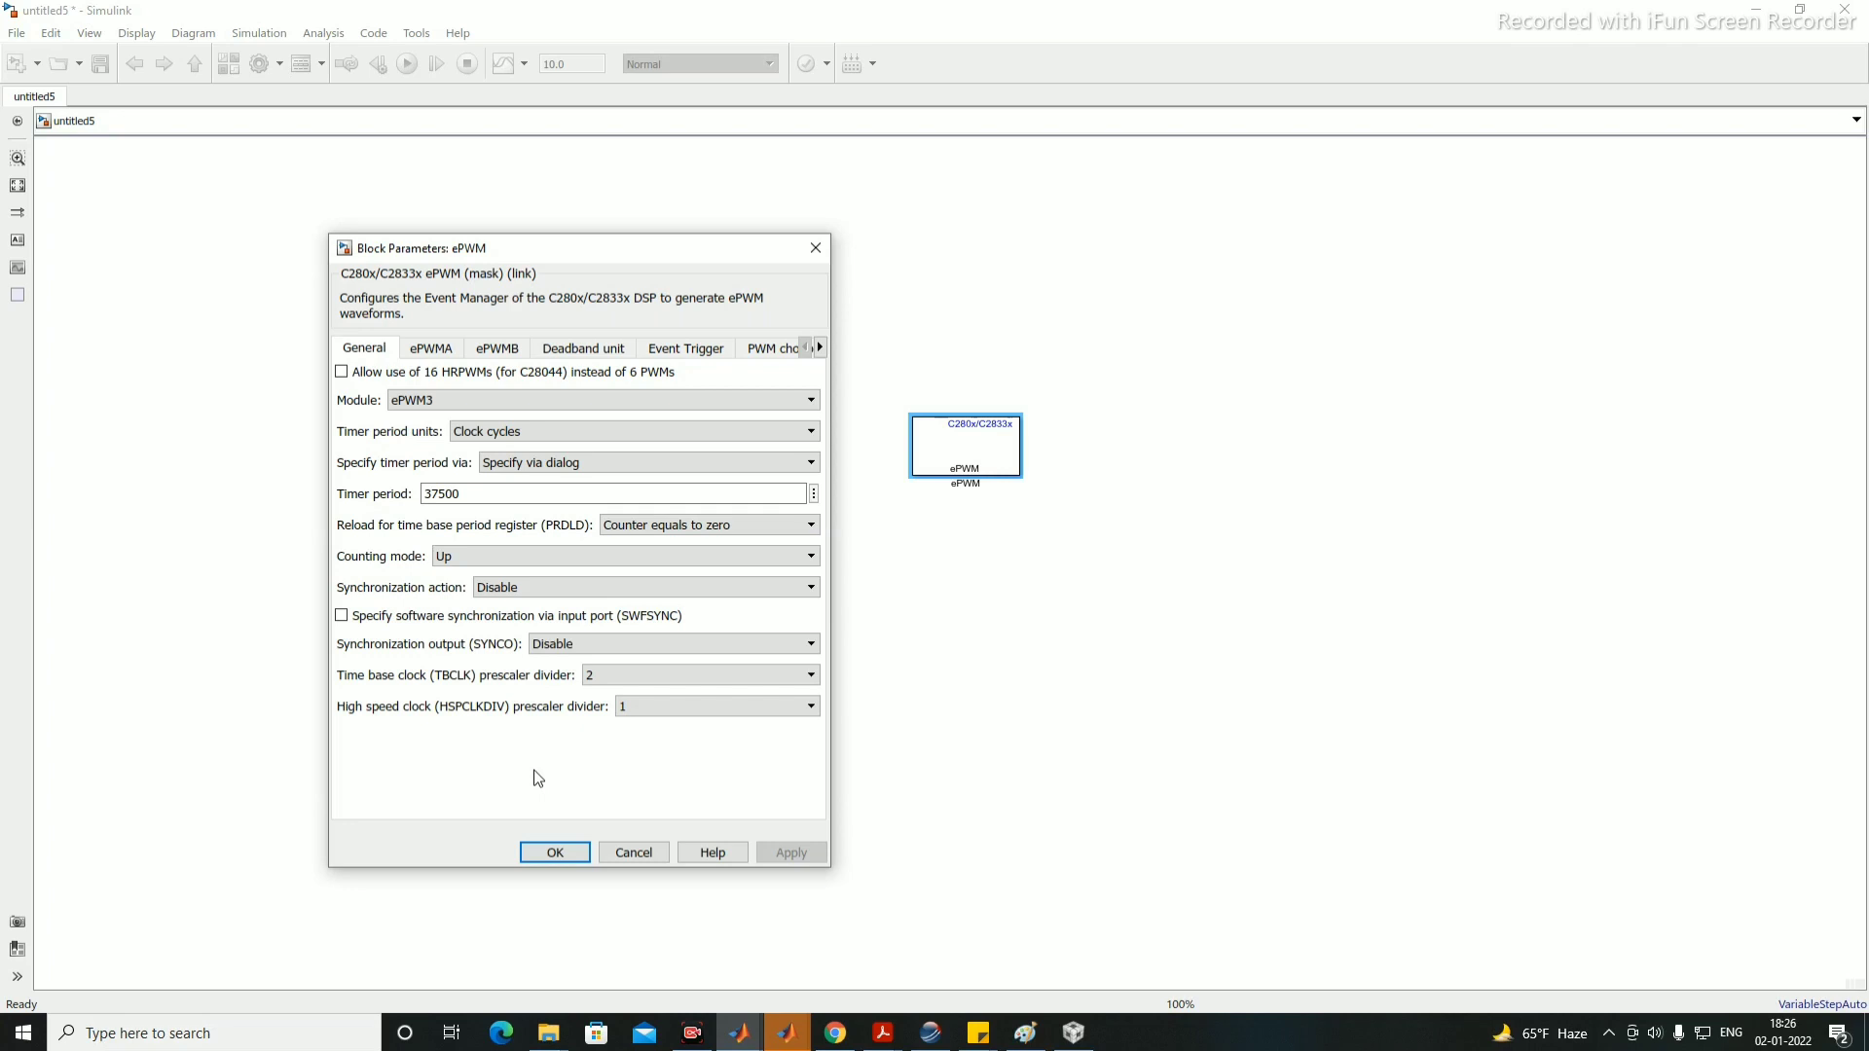
Step: For ePWMA, keep the CMPA units as Clock cycles and specify CMPA via Input port, then apply the change
click(435, 350)
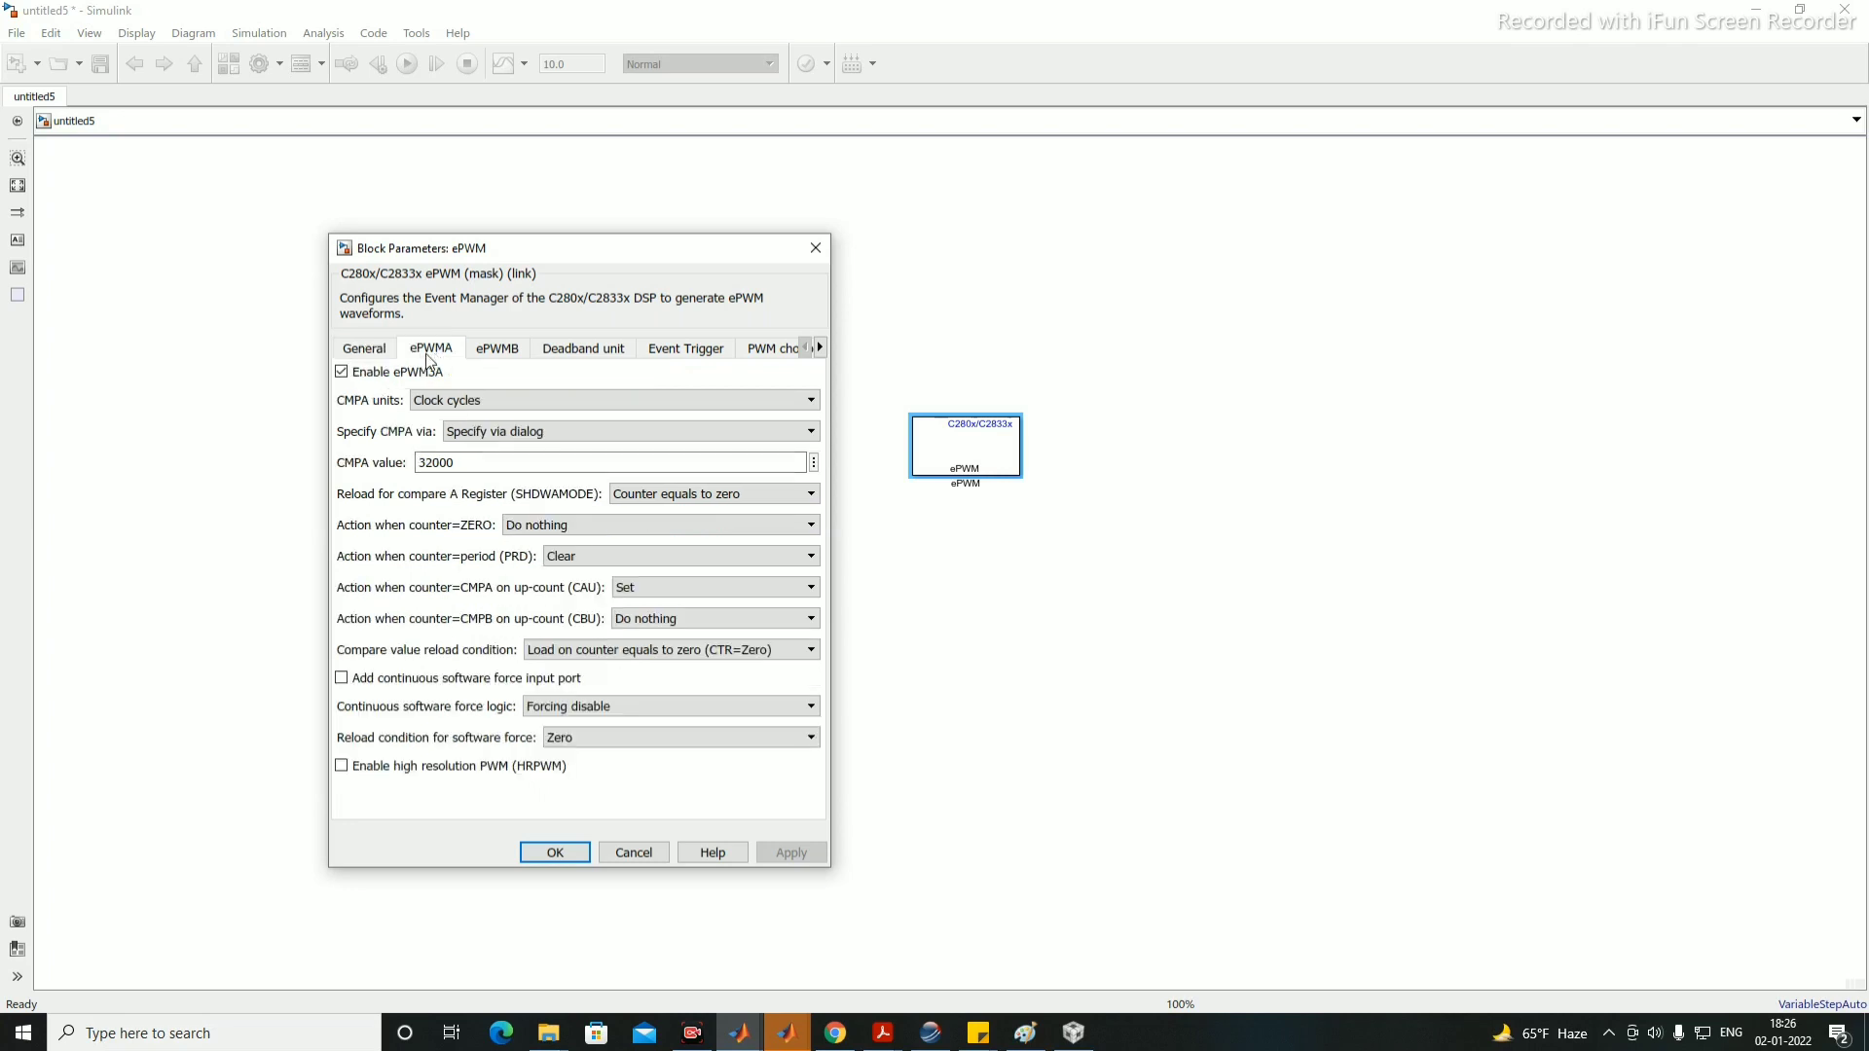
click(455, 405)
click(465, 403)
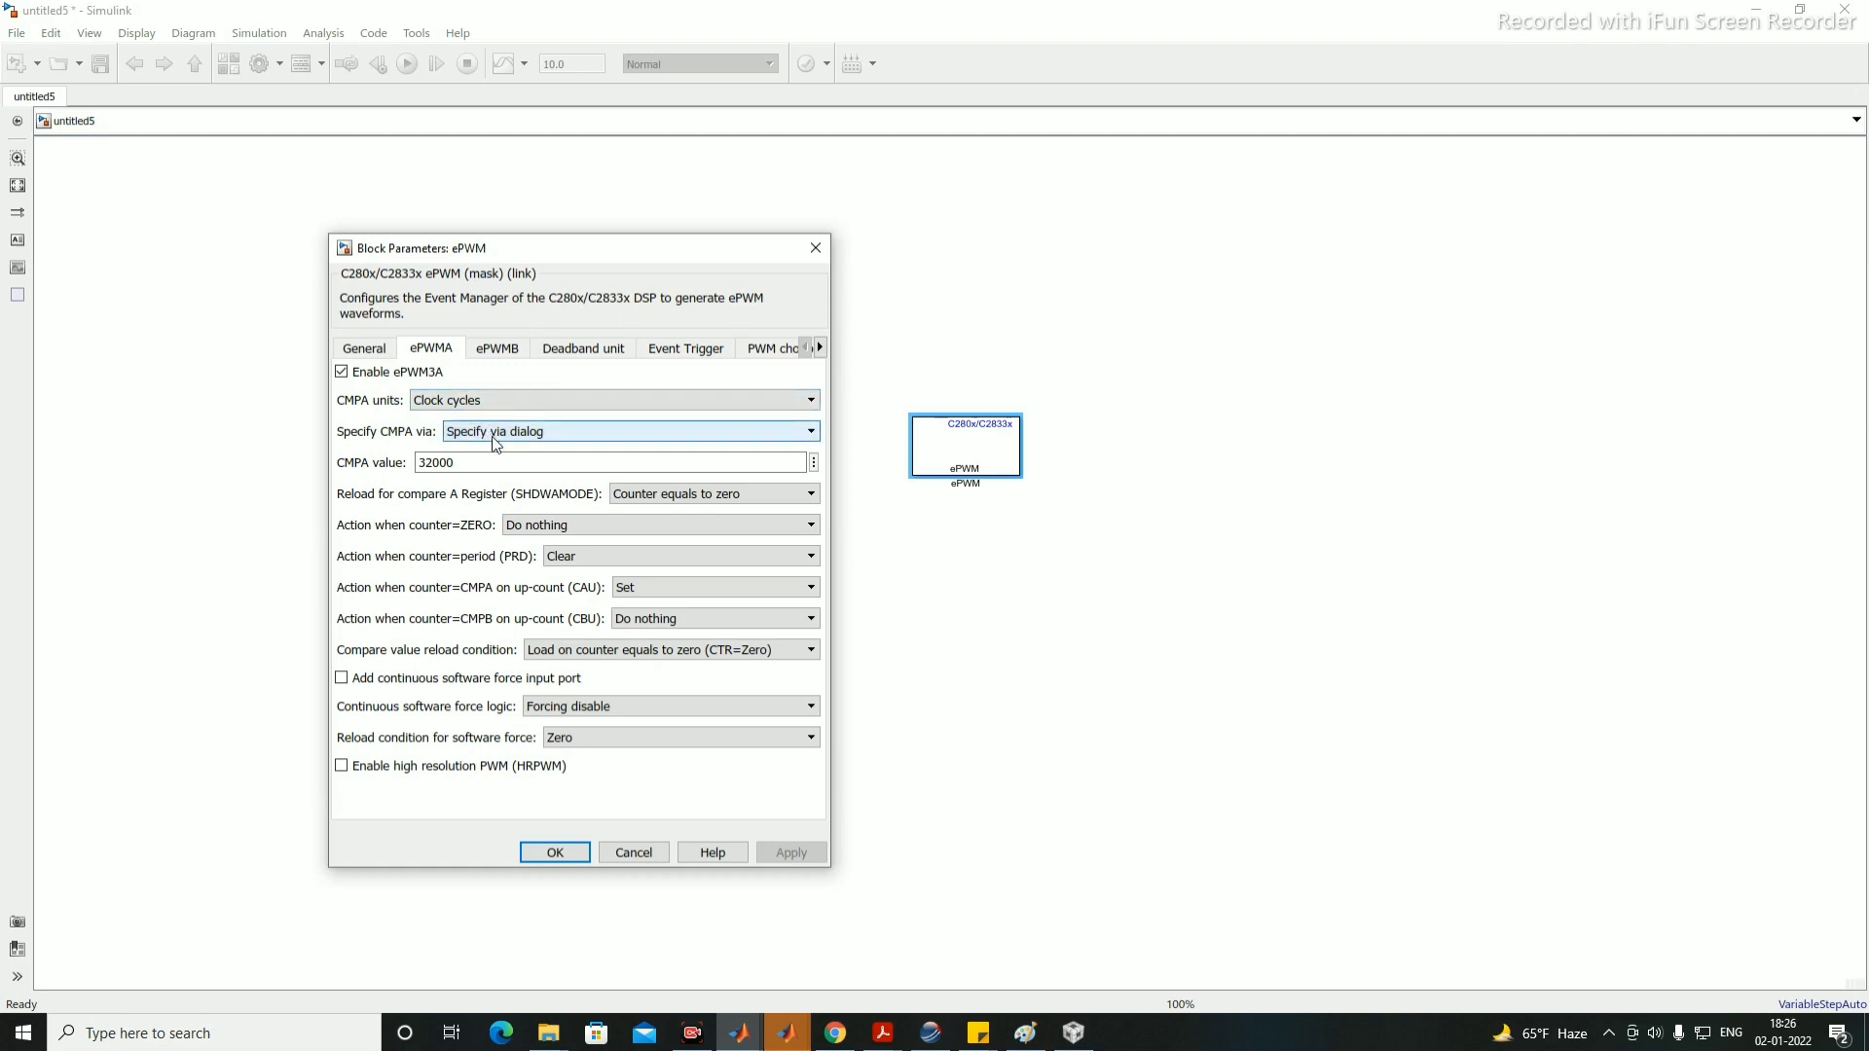
click(484, 434)
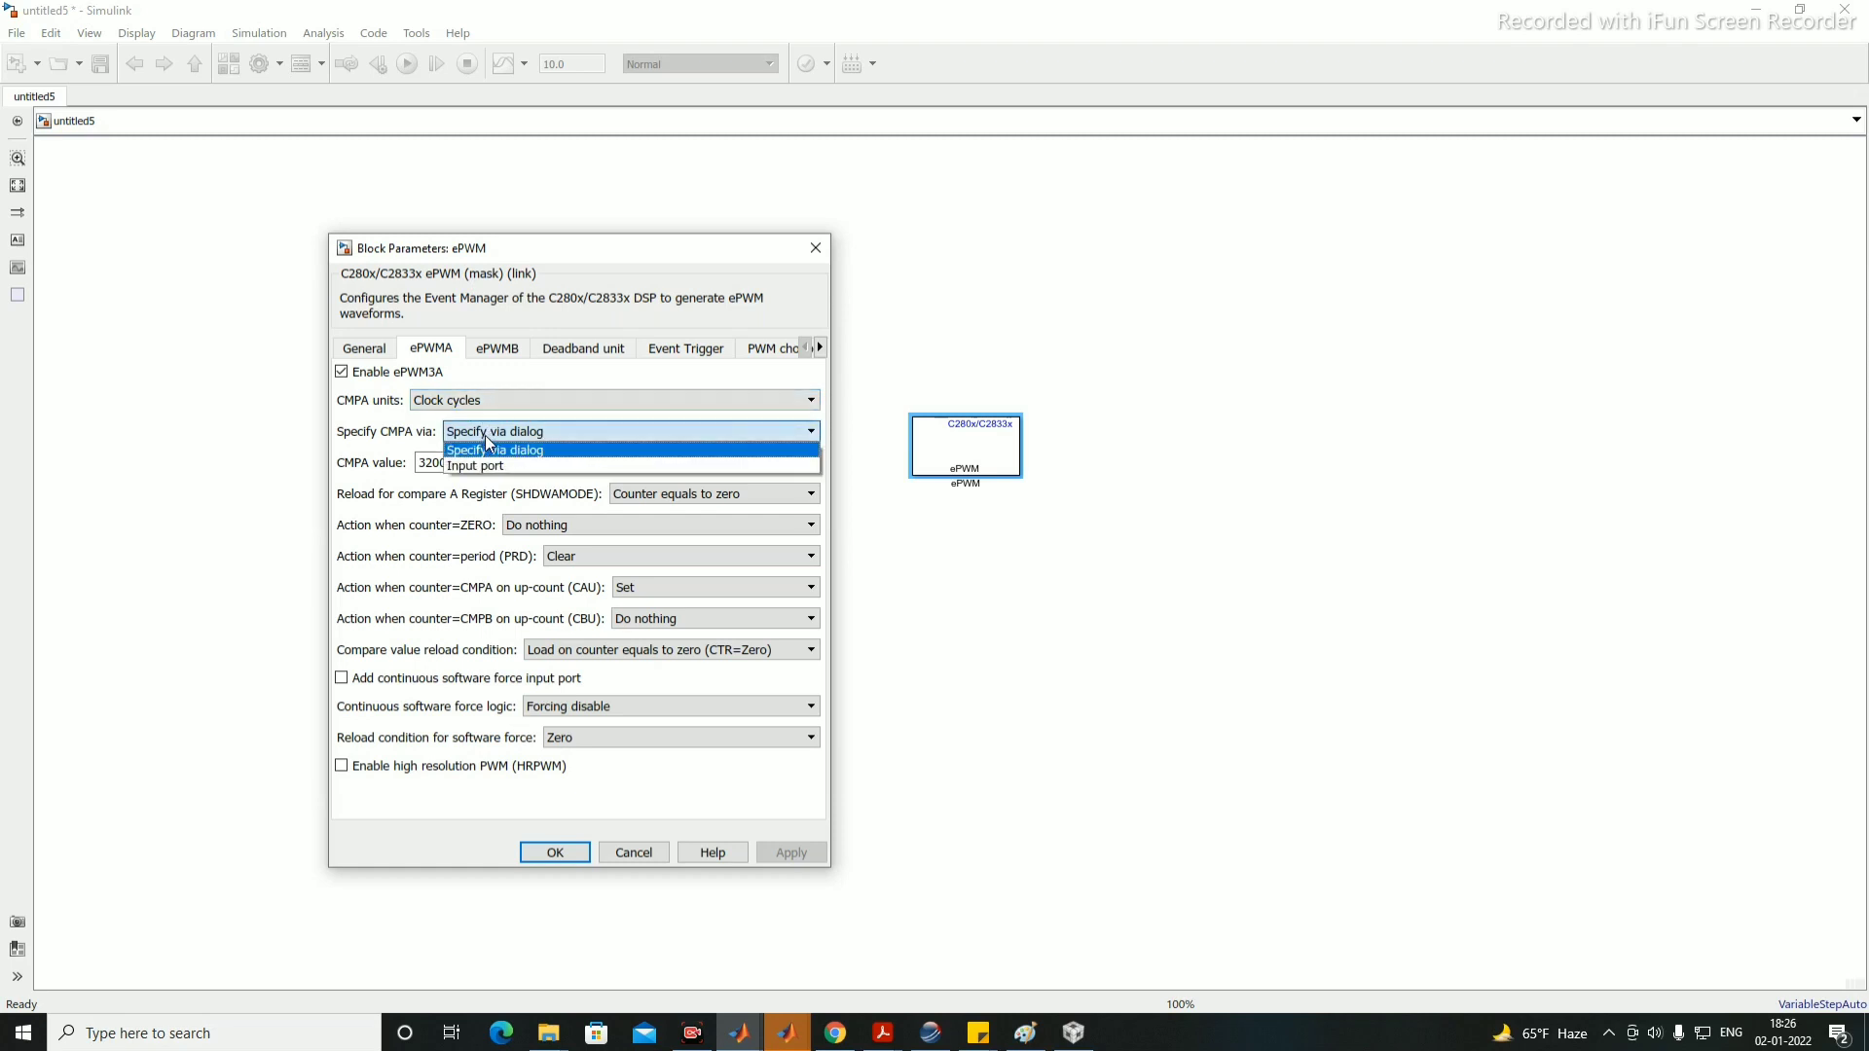
click(487, 440)
click(487, 430)
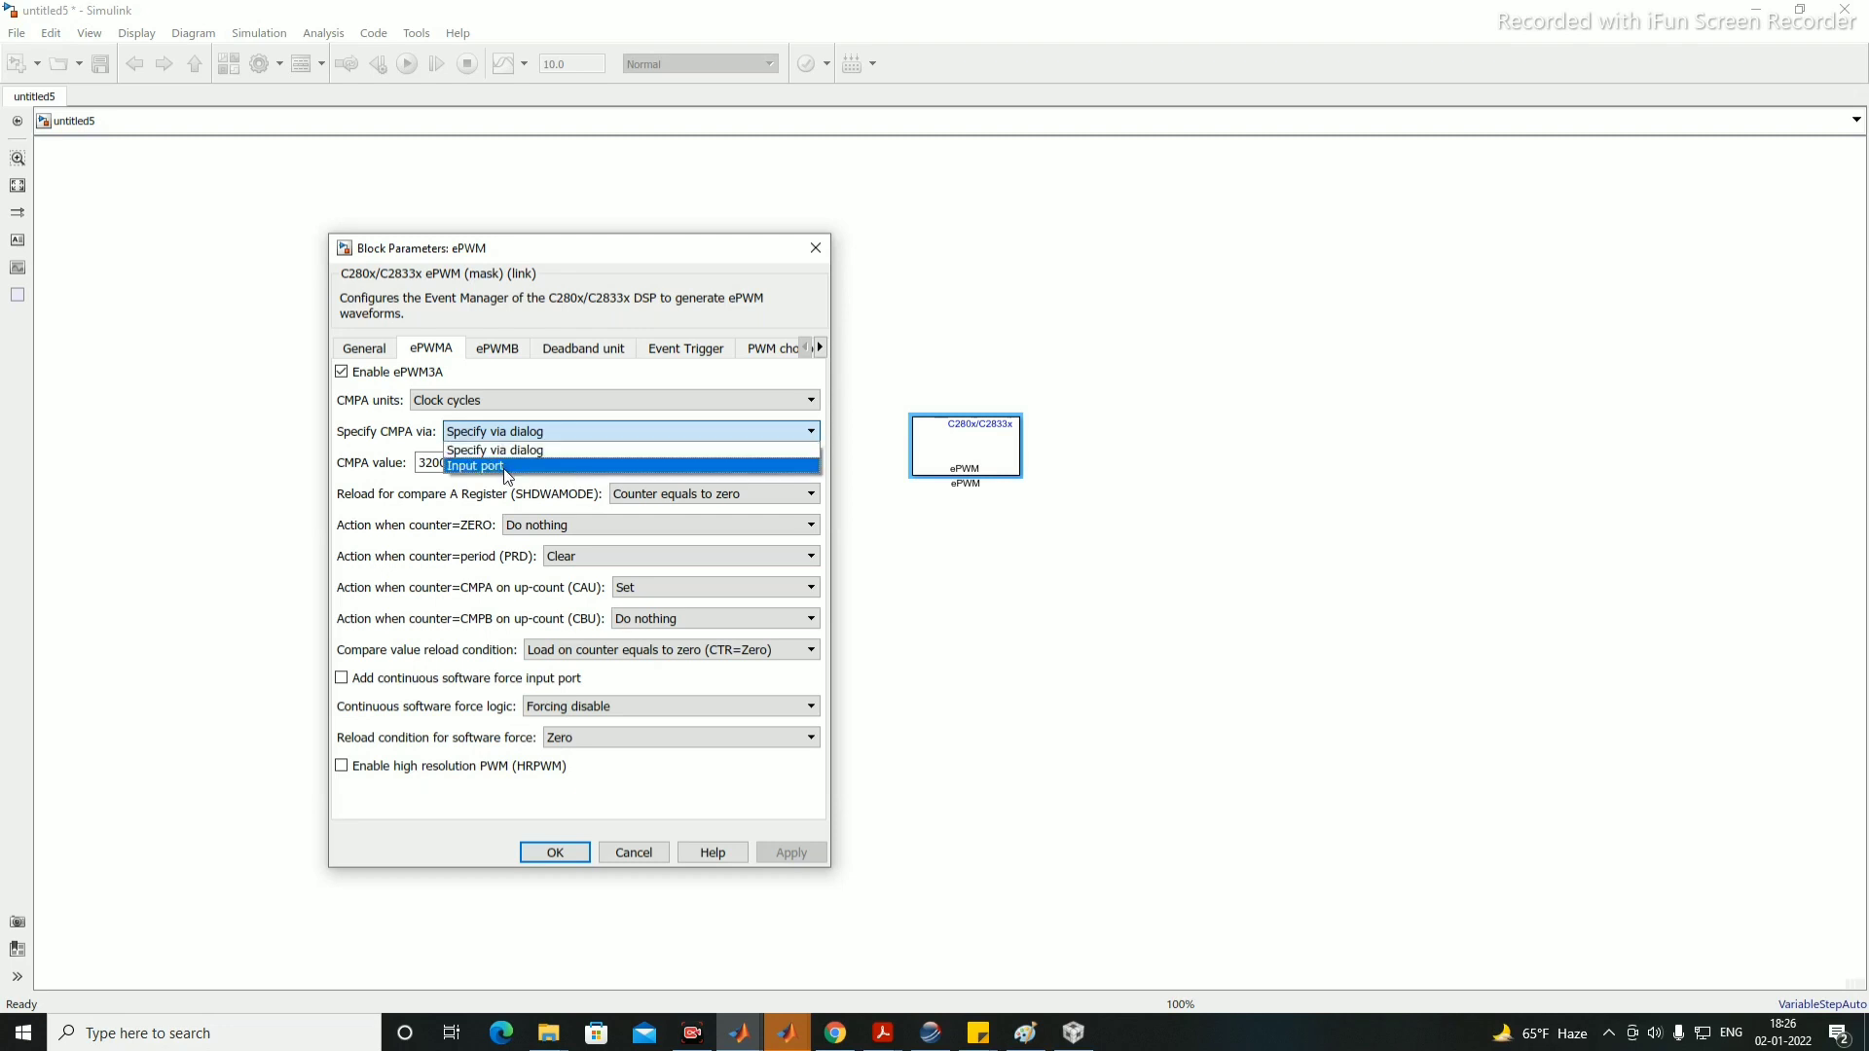
click(507, 467)
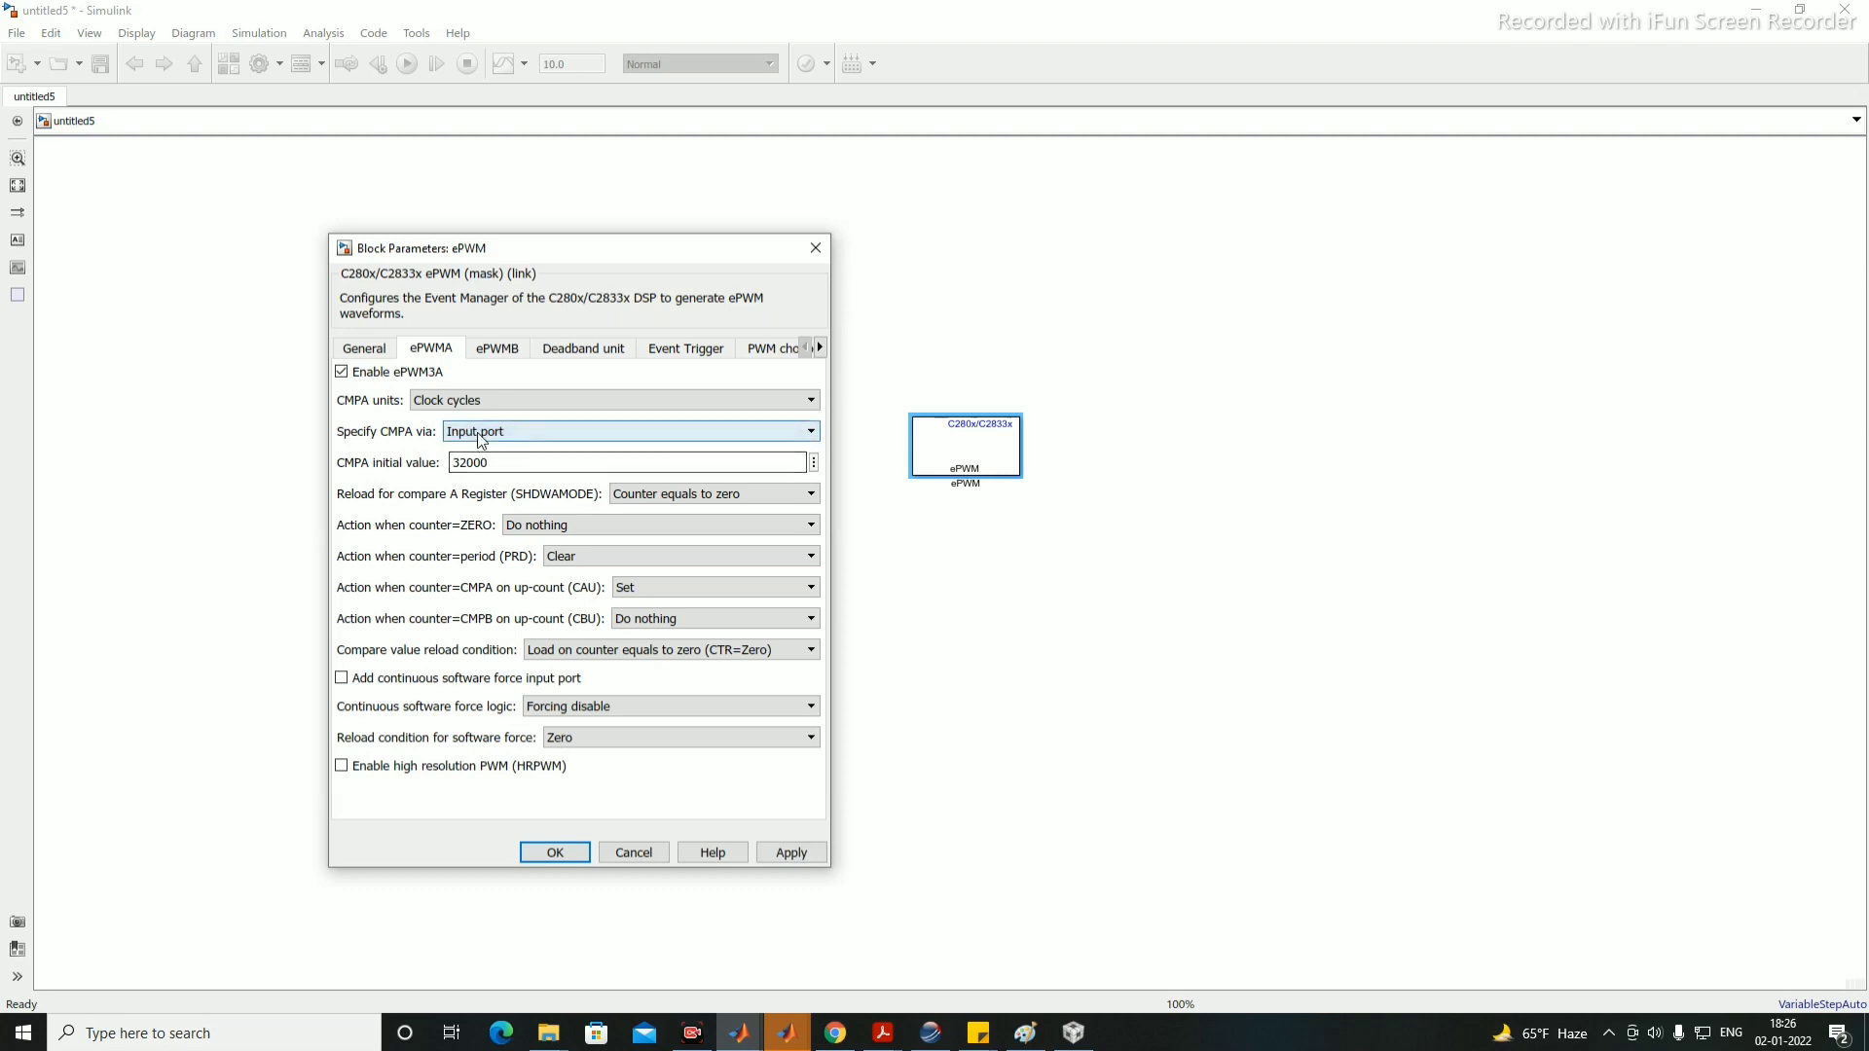
click(792, 854)
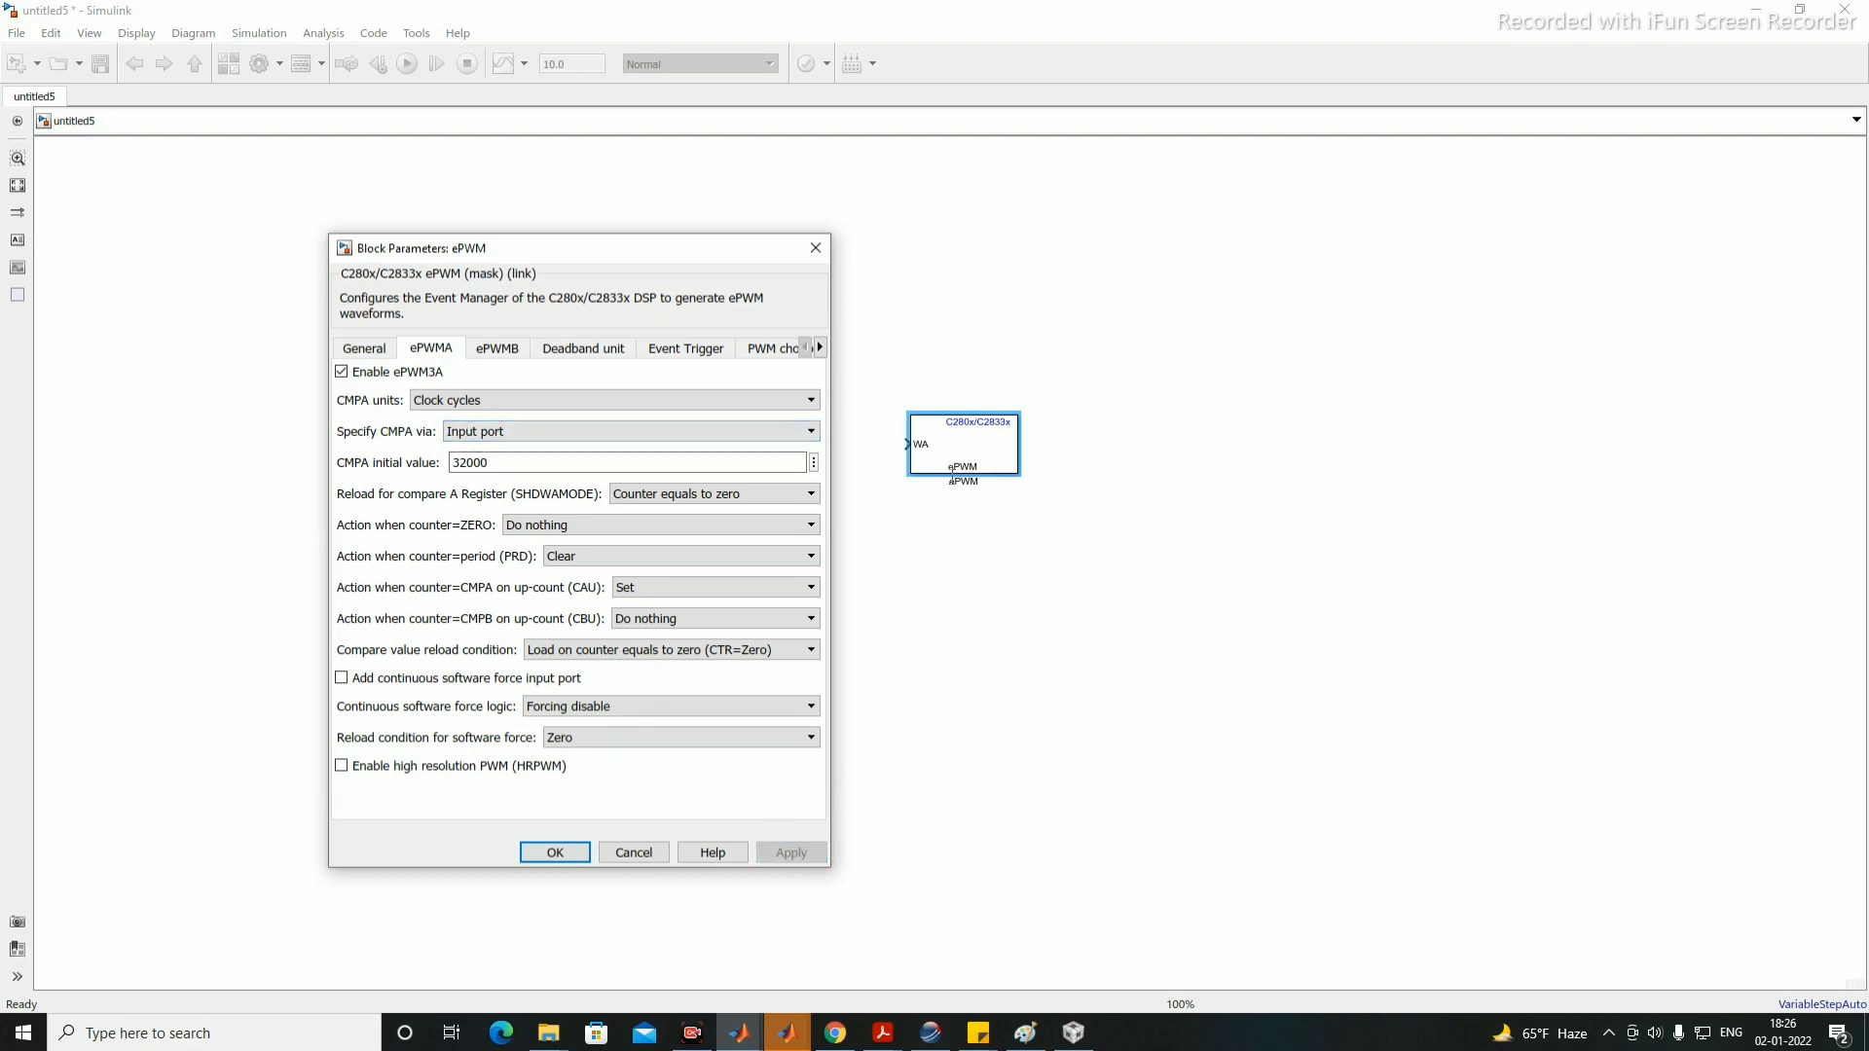
Step: Move the ePWM block farther from the Gain block and set its CMPA initial value to 15000
drag(954, 453, 1030, 451)
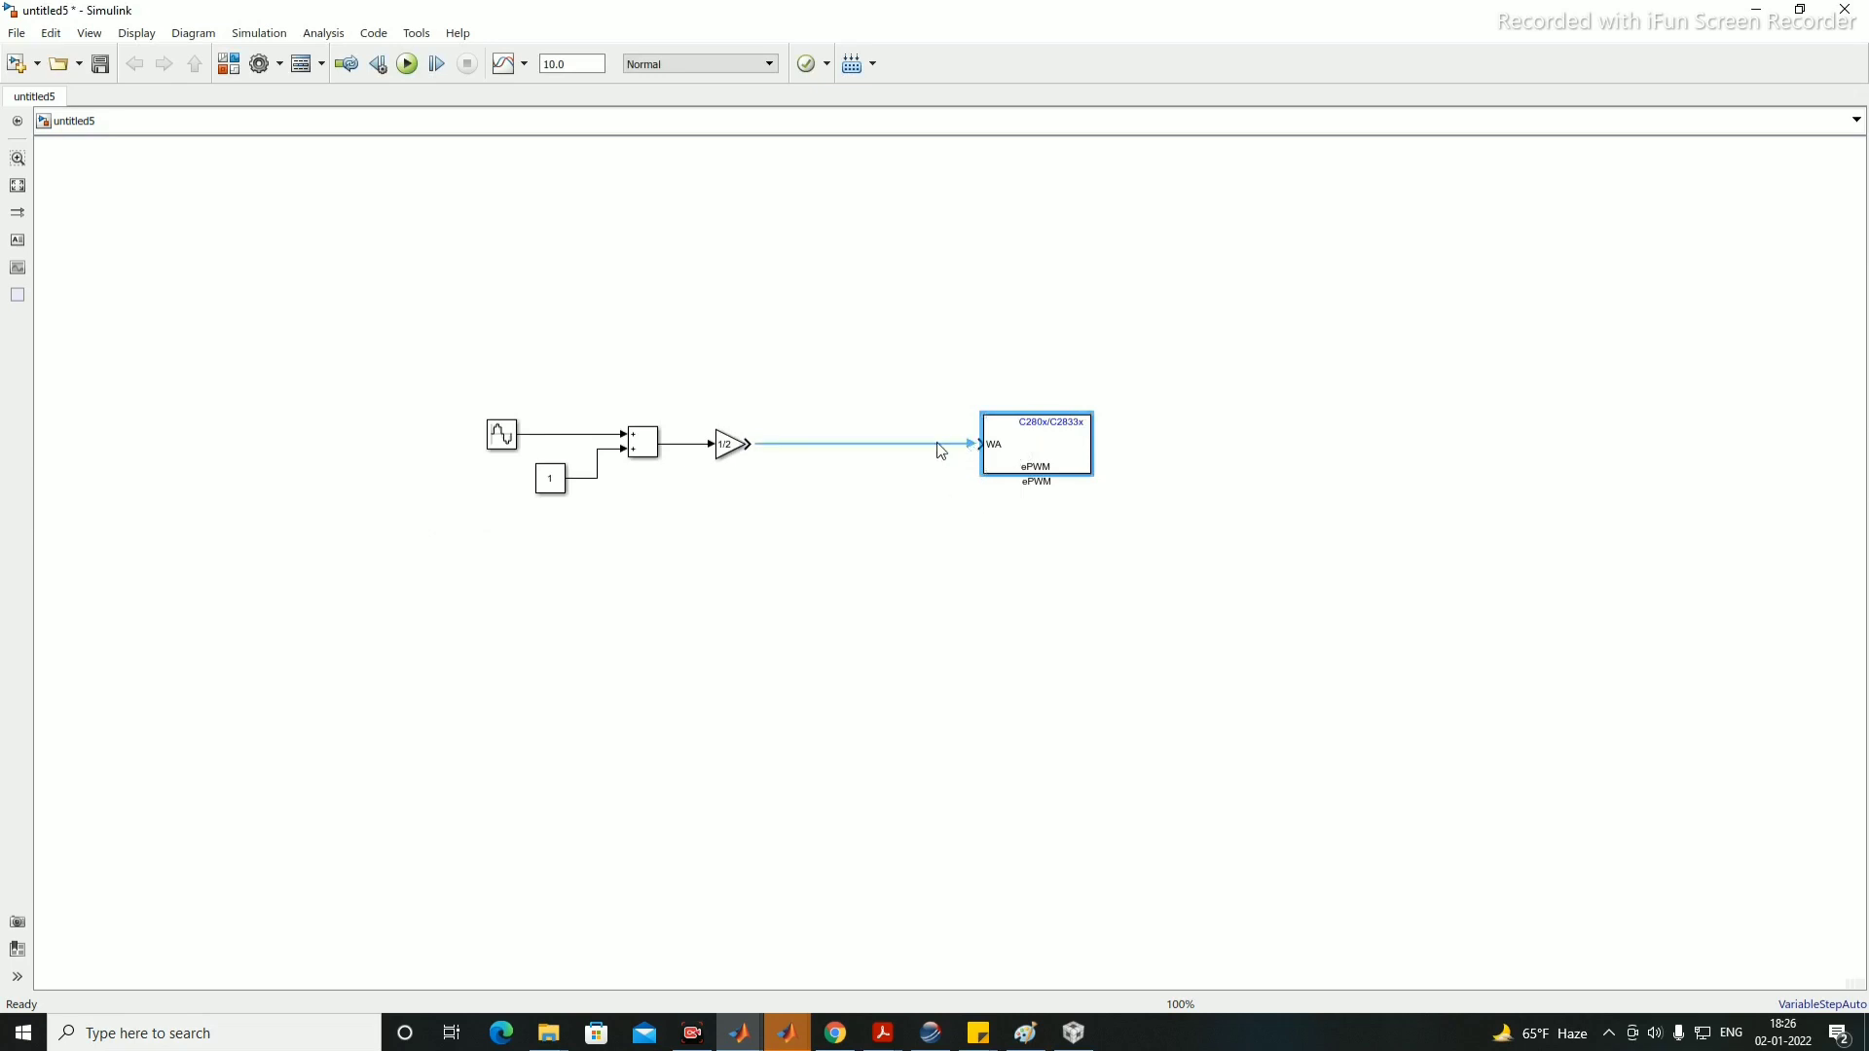
double_click(1036, 466)
double_click(512, 463)
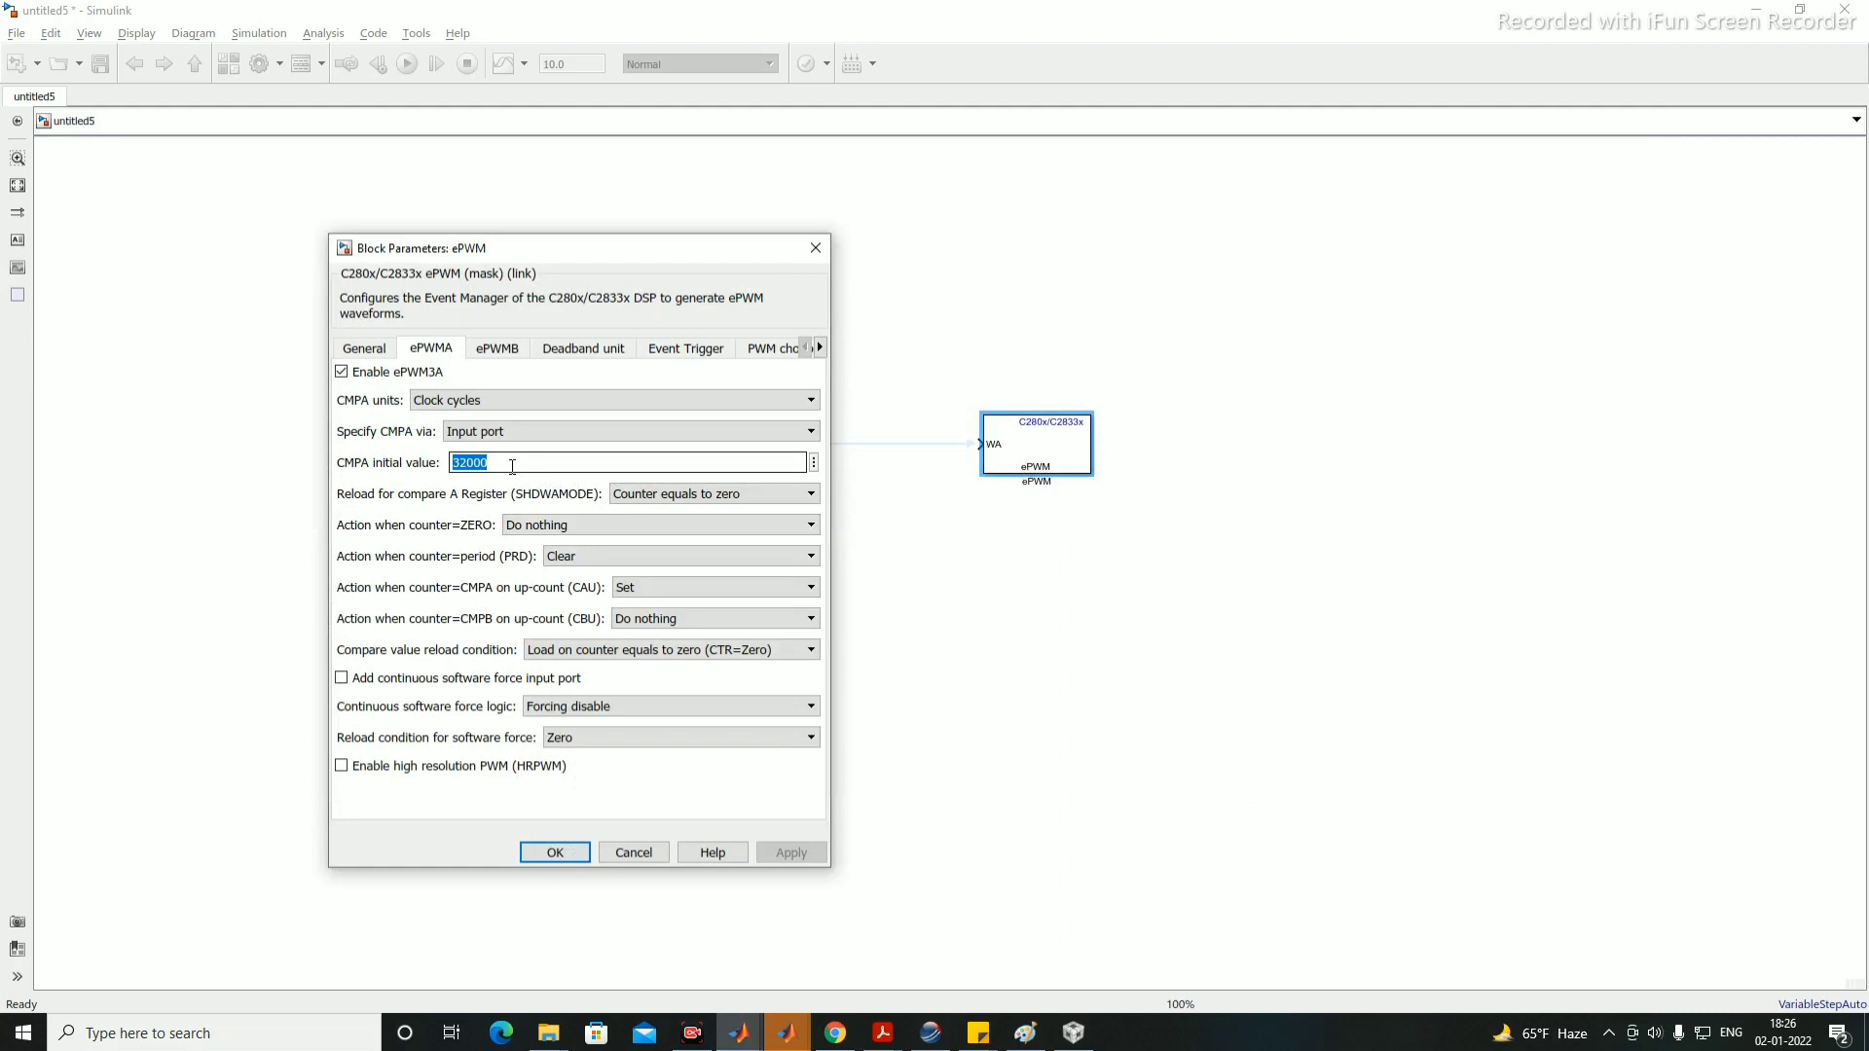
text(15)
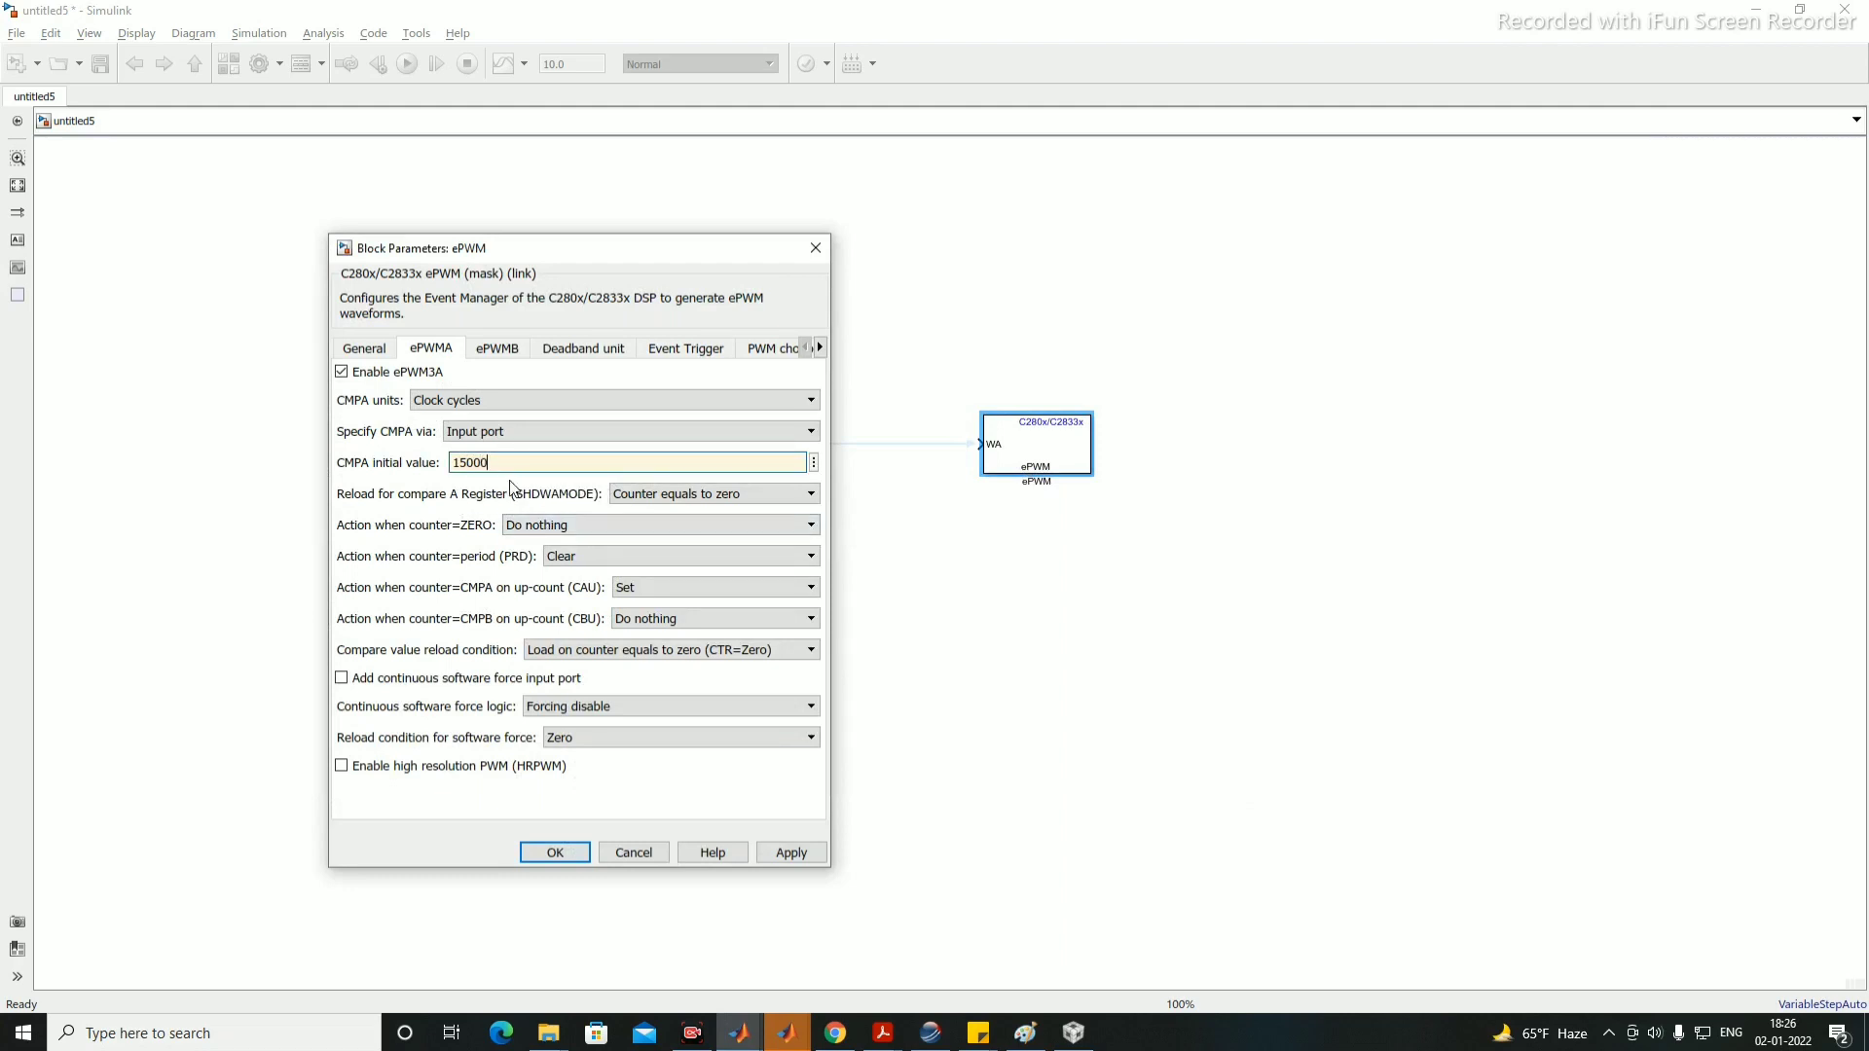
click(788, 853)
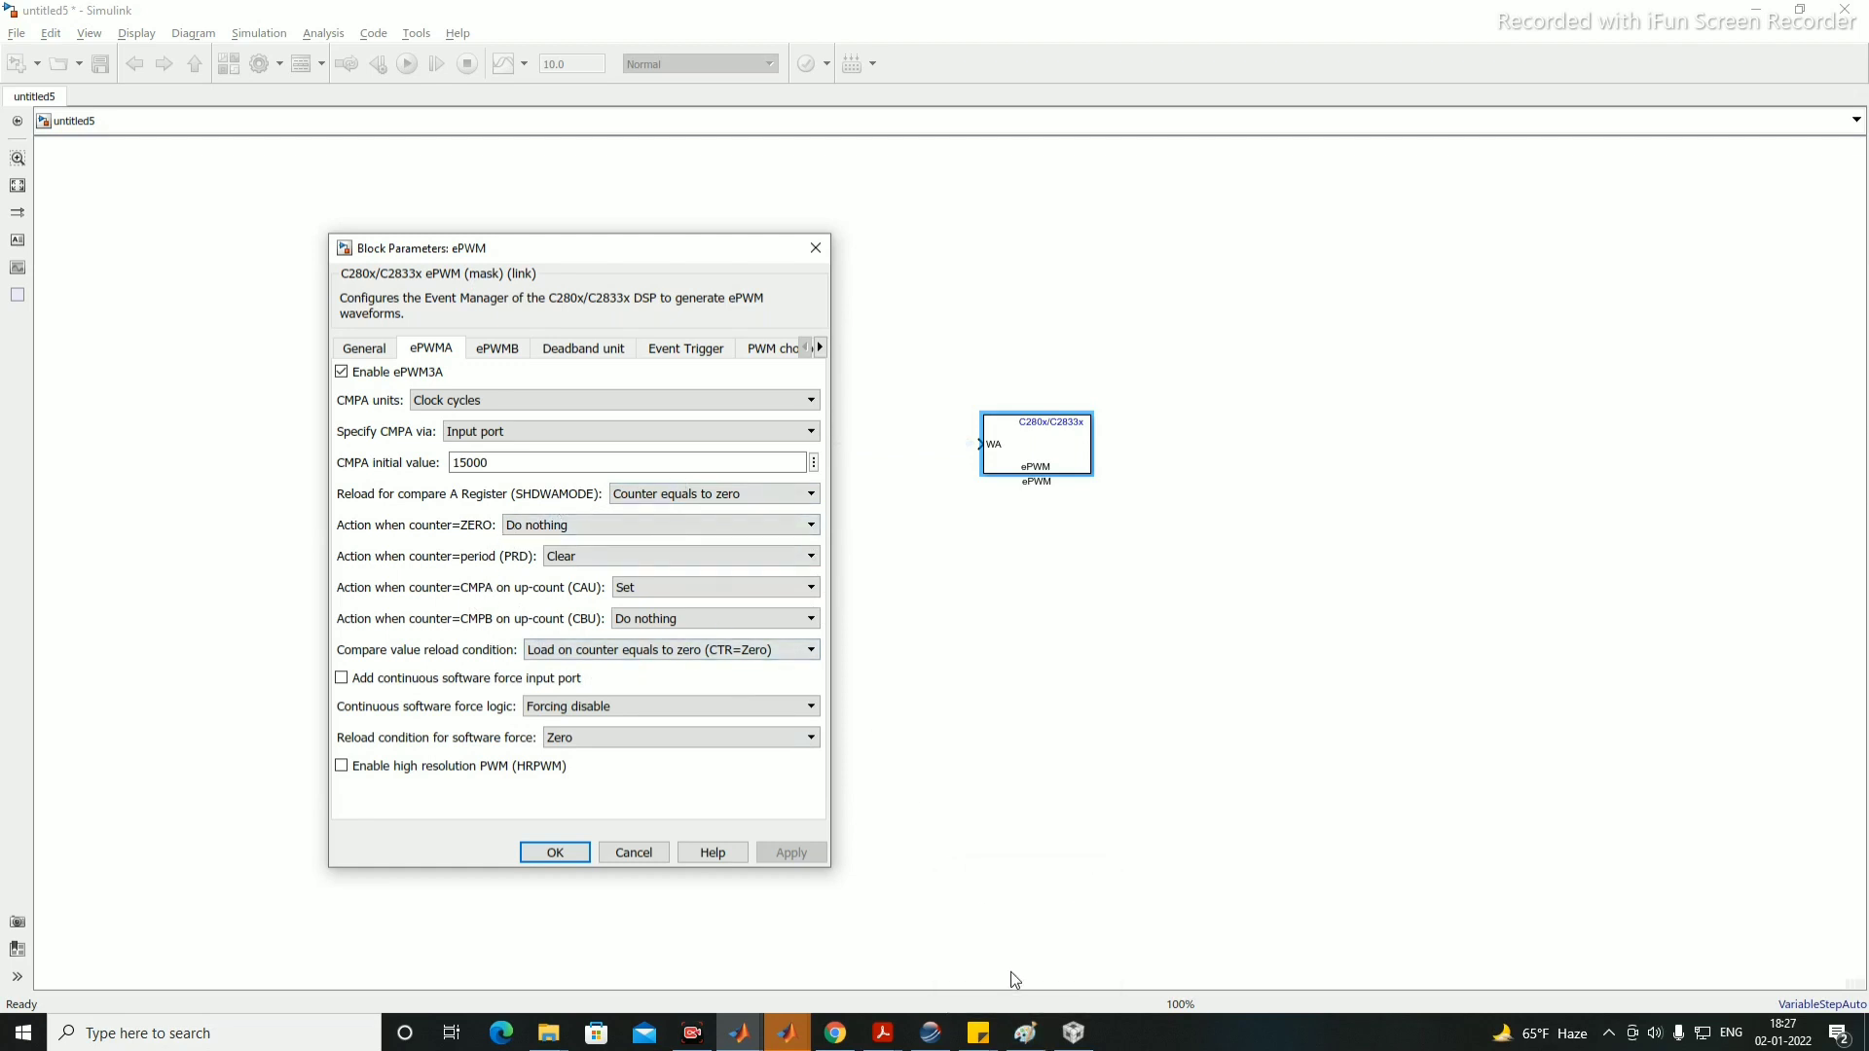
Step: Switch to Paint and sketch a two-period sawtooth with a horizontal compare line and a pair of axes
click(1025, 1032)
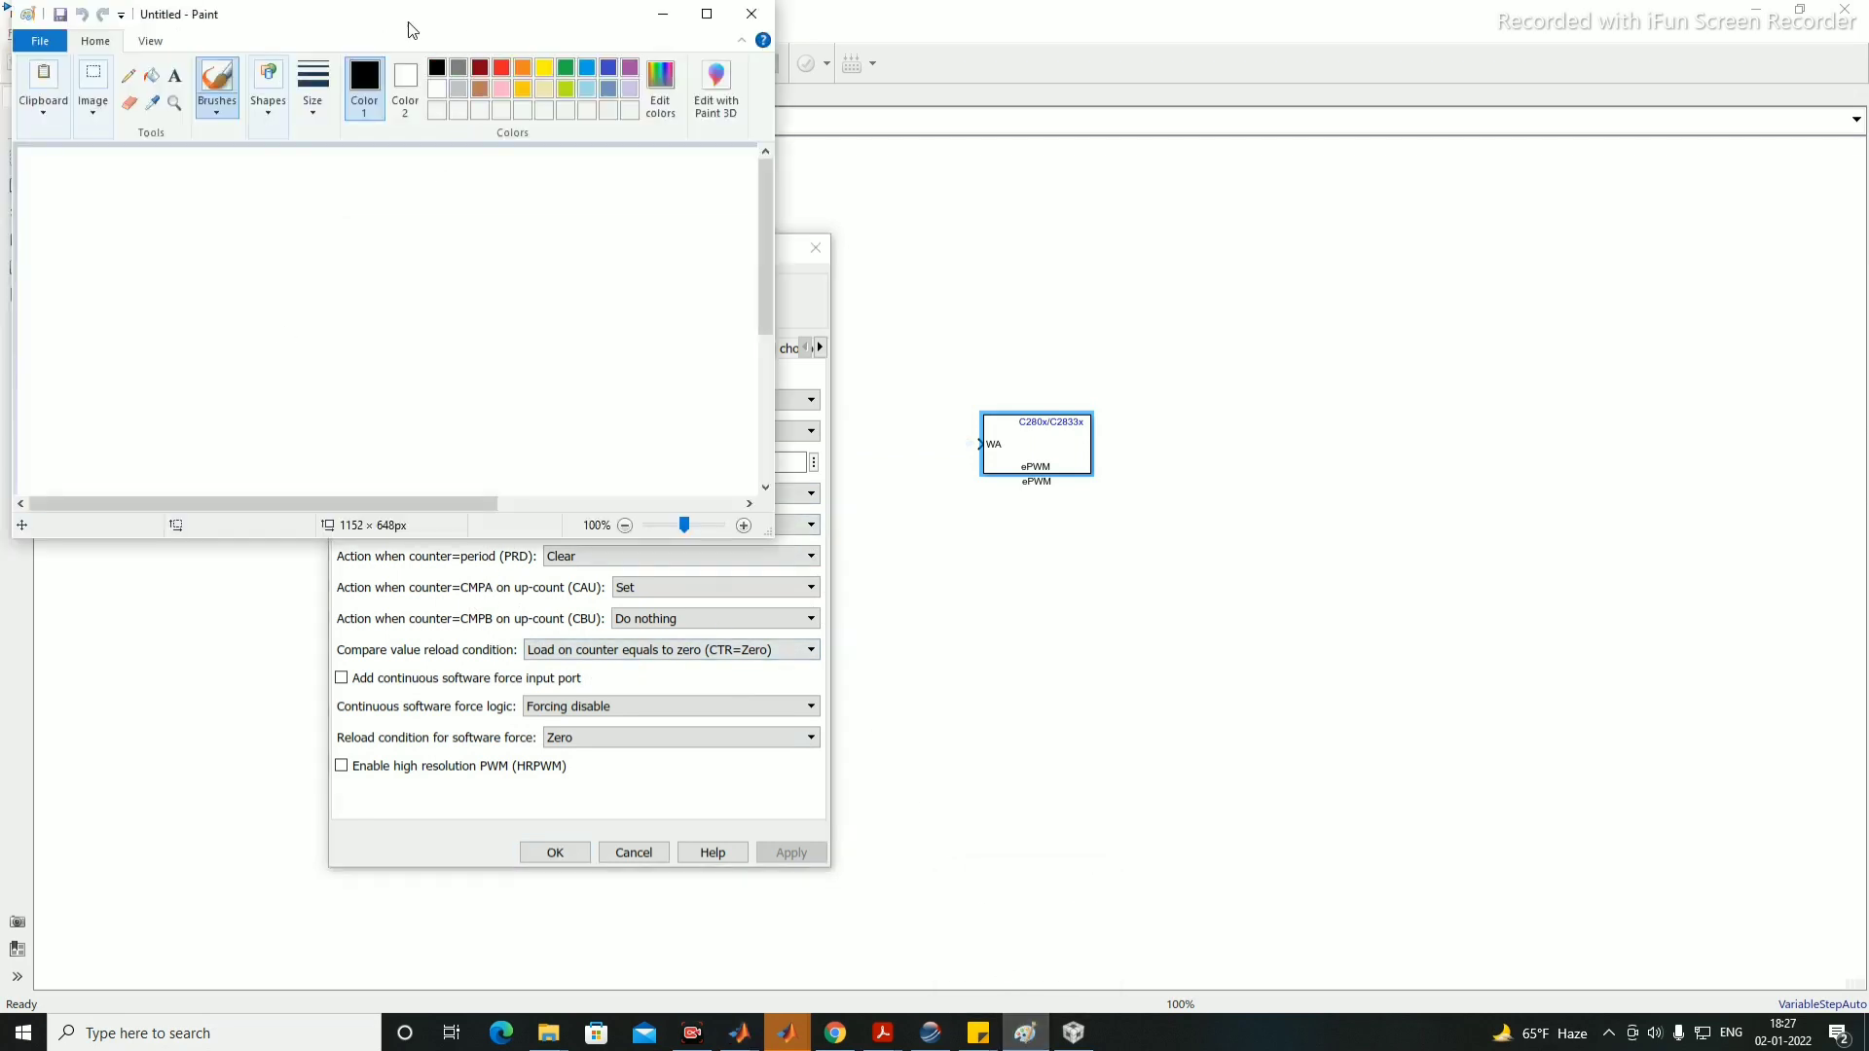
drag(387, 20, 1196, 265)
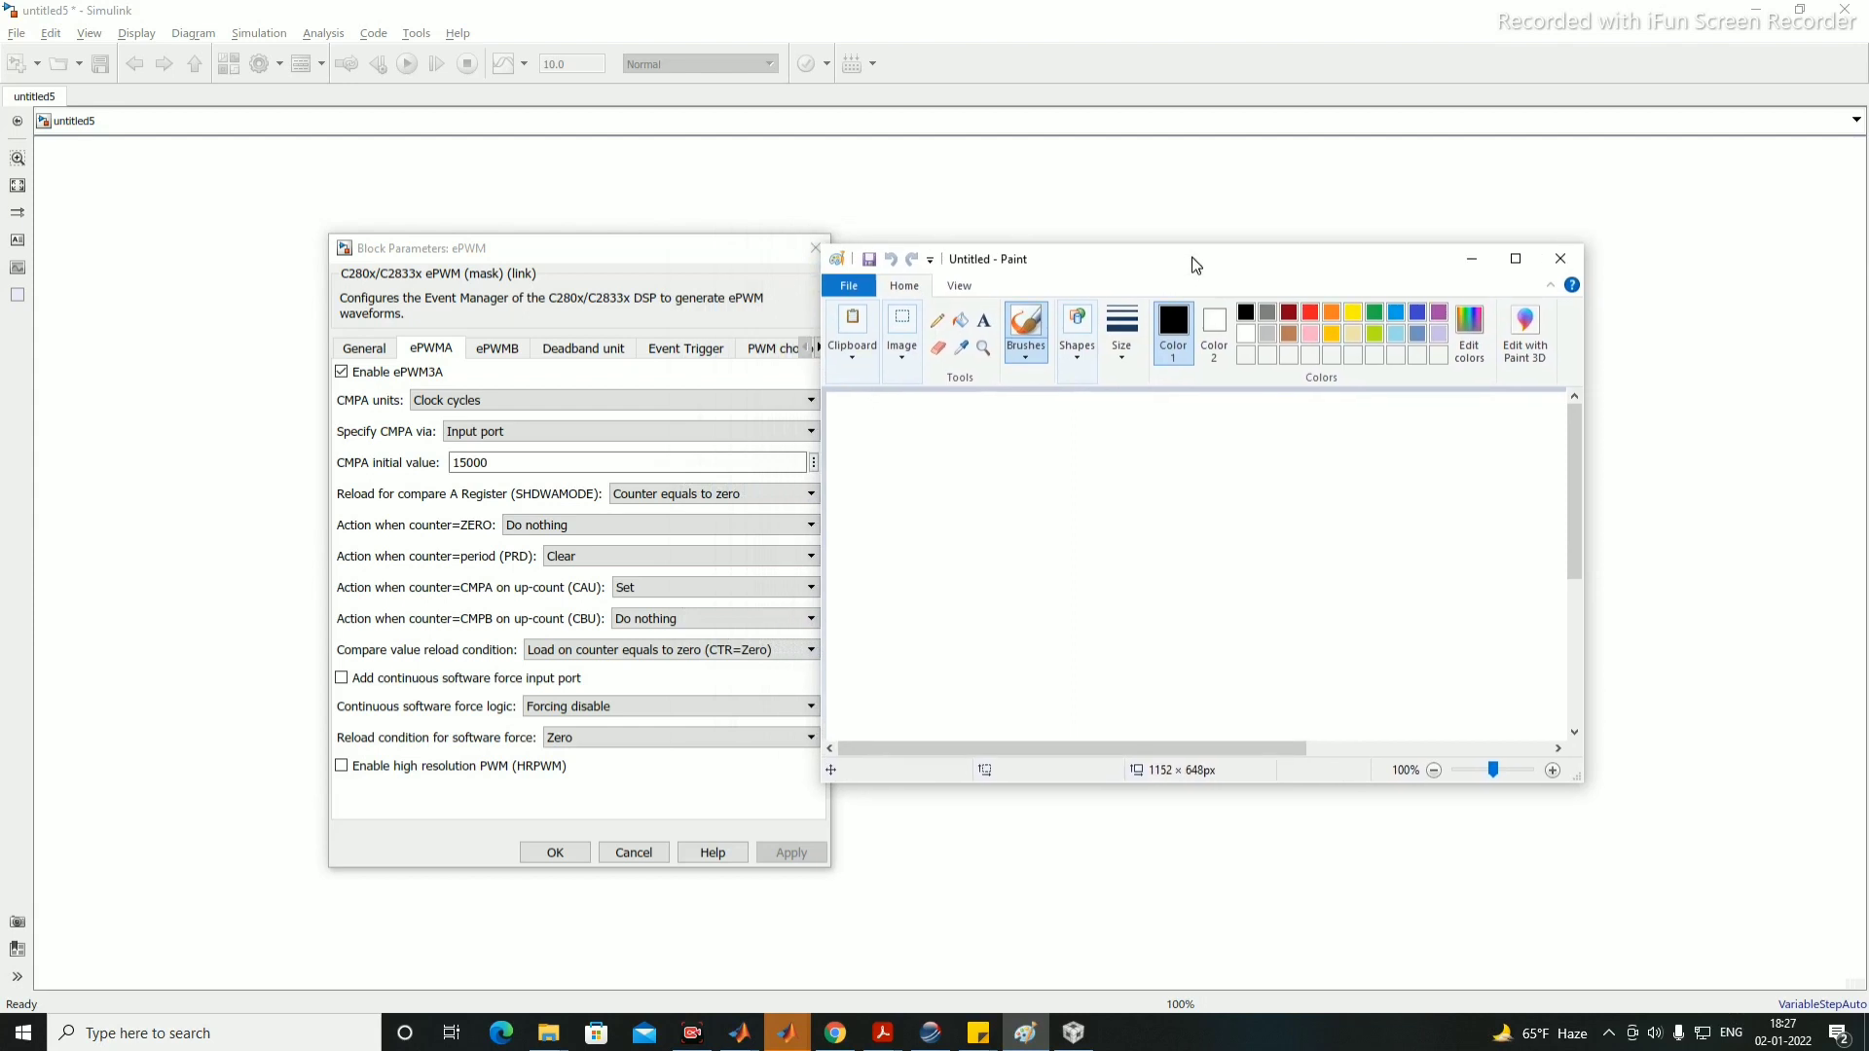
click(938, 321)
mouse_move(905, 582)
mouse_down()
mouse_move(997, 482)
mouse_move(1002, 578)
mouse_move(1086, 480)
mouse_move(1094, 582)
mouse_up()
drag(885, 526, 1163, 517)
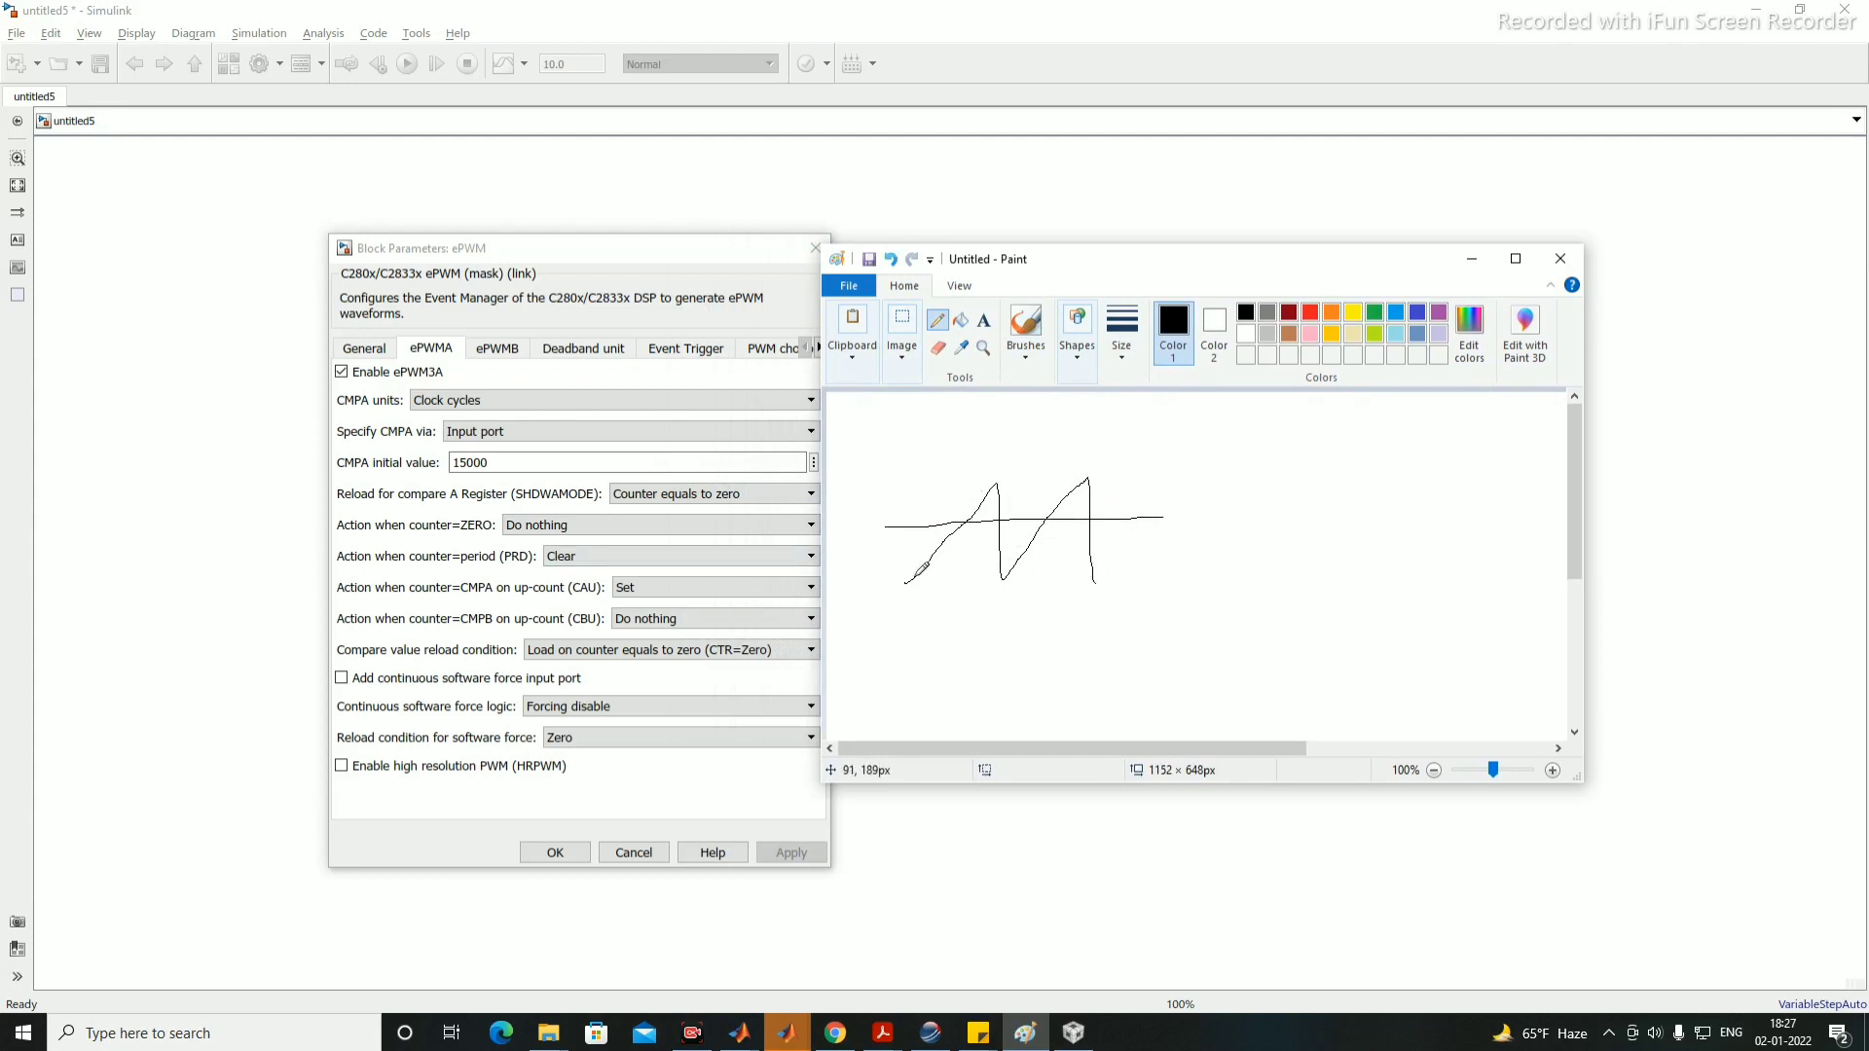
drag(912, 460, 908, 647)
mouse_move(892, 580)
mouse_down()
mouse_move(1212, 557)
mouse_move(1213, 582)
mouse_up()
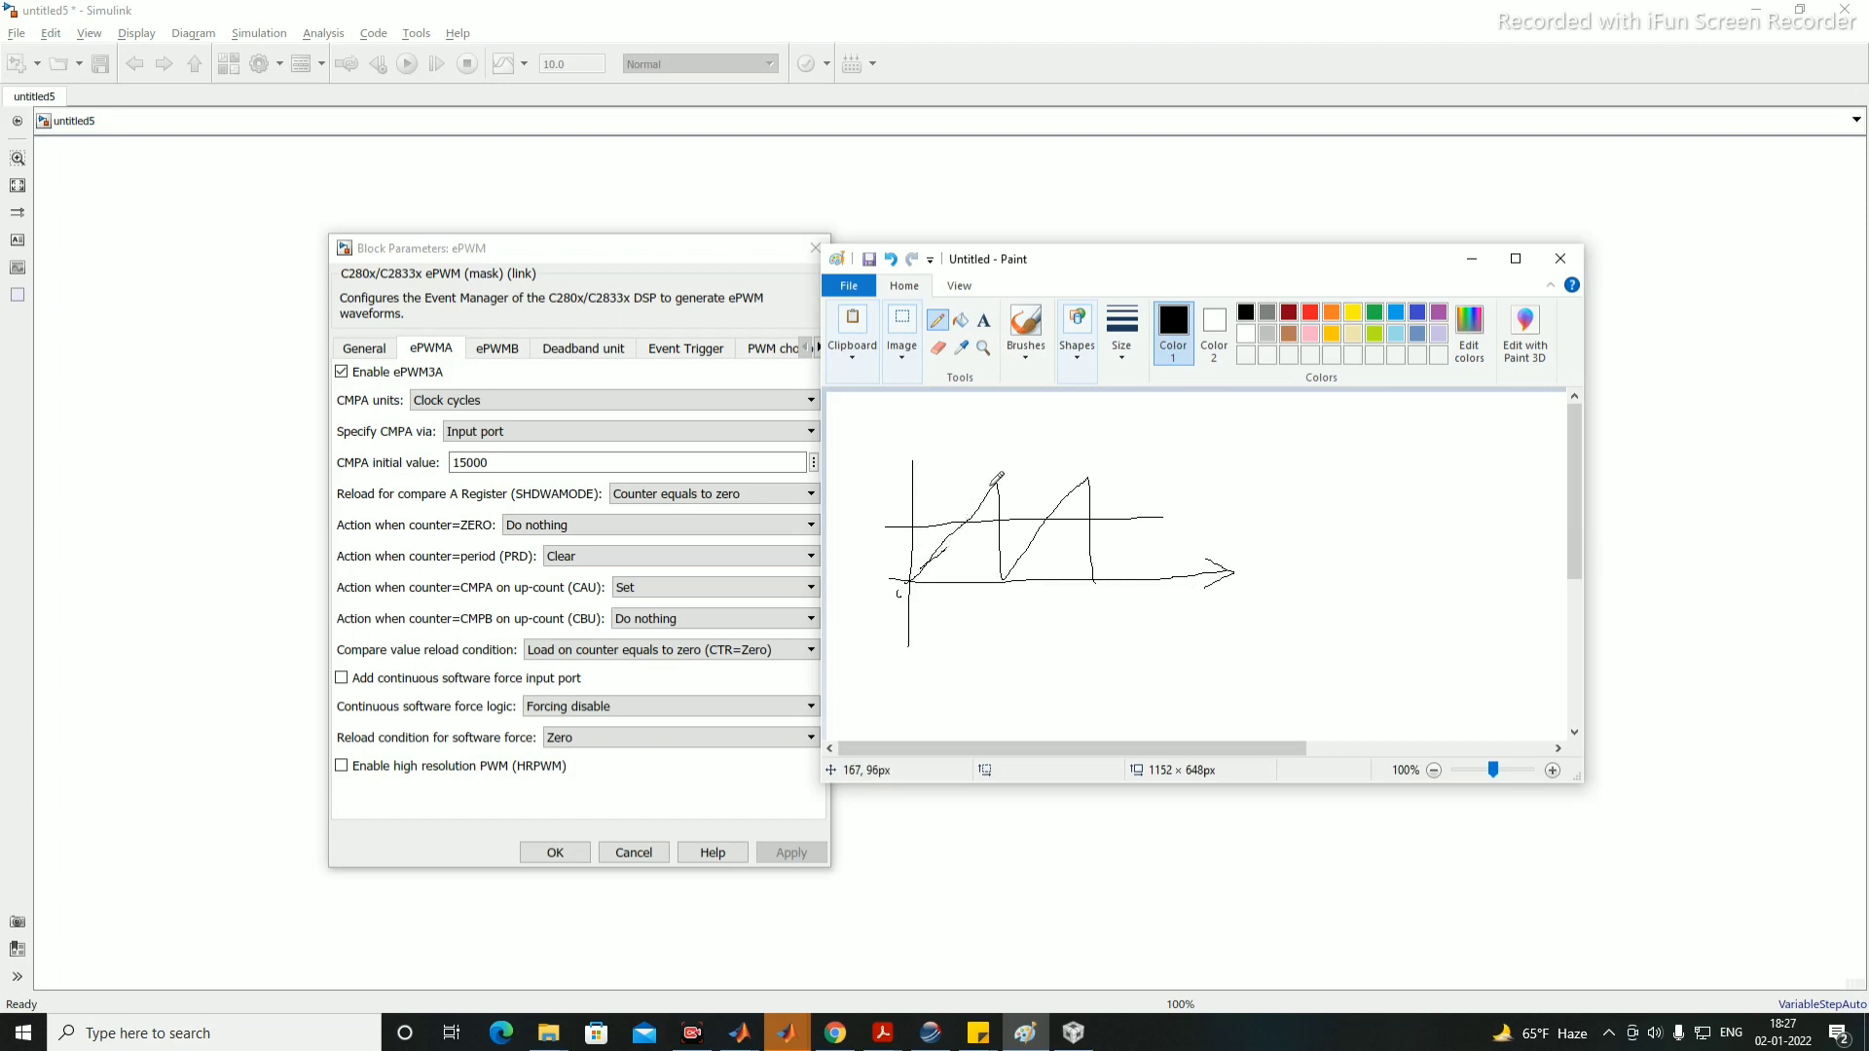
Step: Mark the sawtooth's zero and peak points, and draw a pulse below it ending where the ramp crosses the compare line
mouse_move(898, 592)
mouse_down()
mouse_move(886, 601)
mouse_move(894, 588)
mouse_up()
mouse_move(989, 473)
mouse_down()
mouse_move(991, 494)
mouse_move(1003, 480)
mouse_up()
drag(882, 652, 1218, 643)
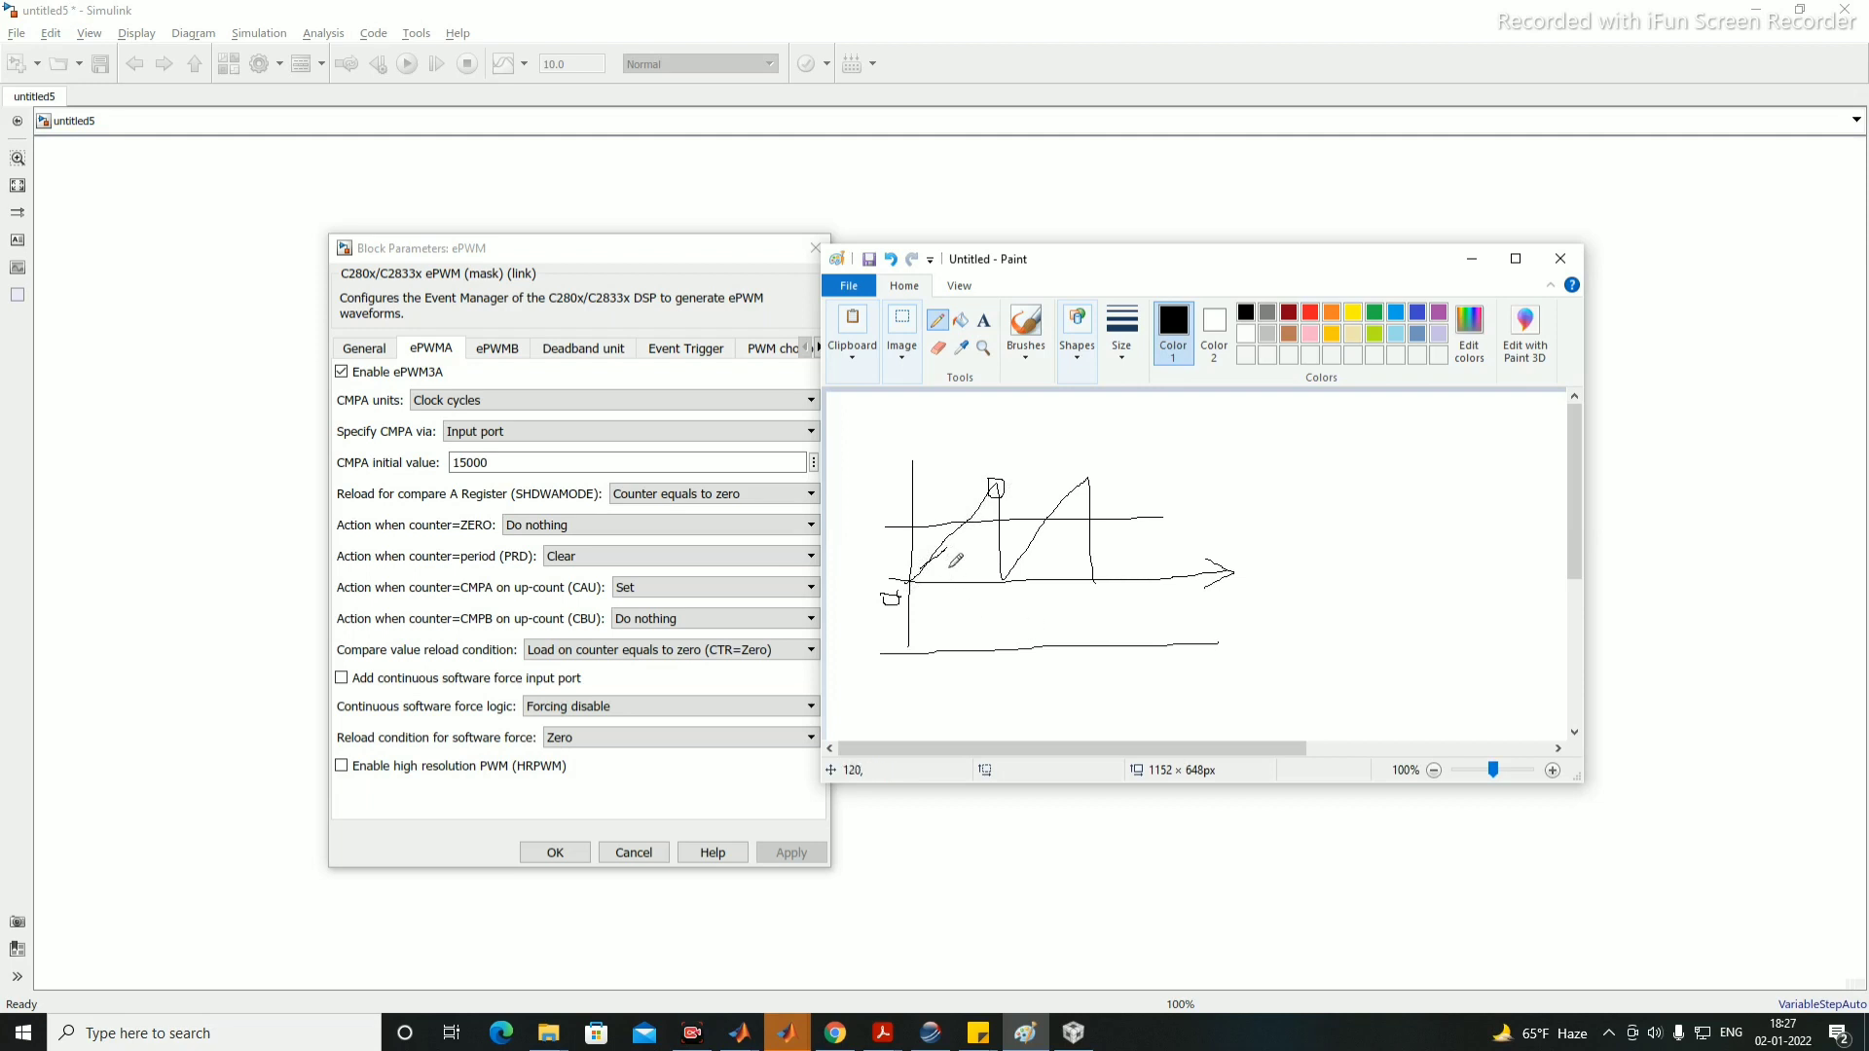
mouse_move(909, 609)
mouse_down()
mouse_move(910, 648)
mouse_move(934, 612)
mouse_up()
mouse_move(961, 550)
mouse_down()
mouse_move(957, 653)
mouse_move(957, 613)
mouse_up()
click(962, 640)
click(957, 654)
drag(960, 615, 963, 642)
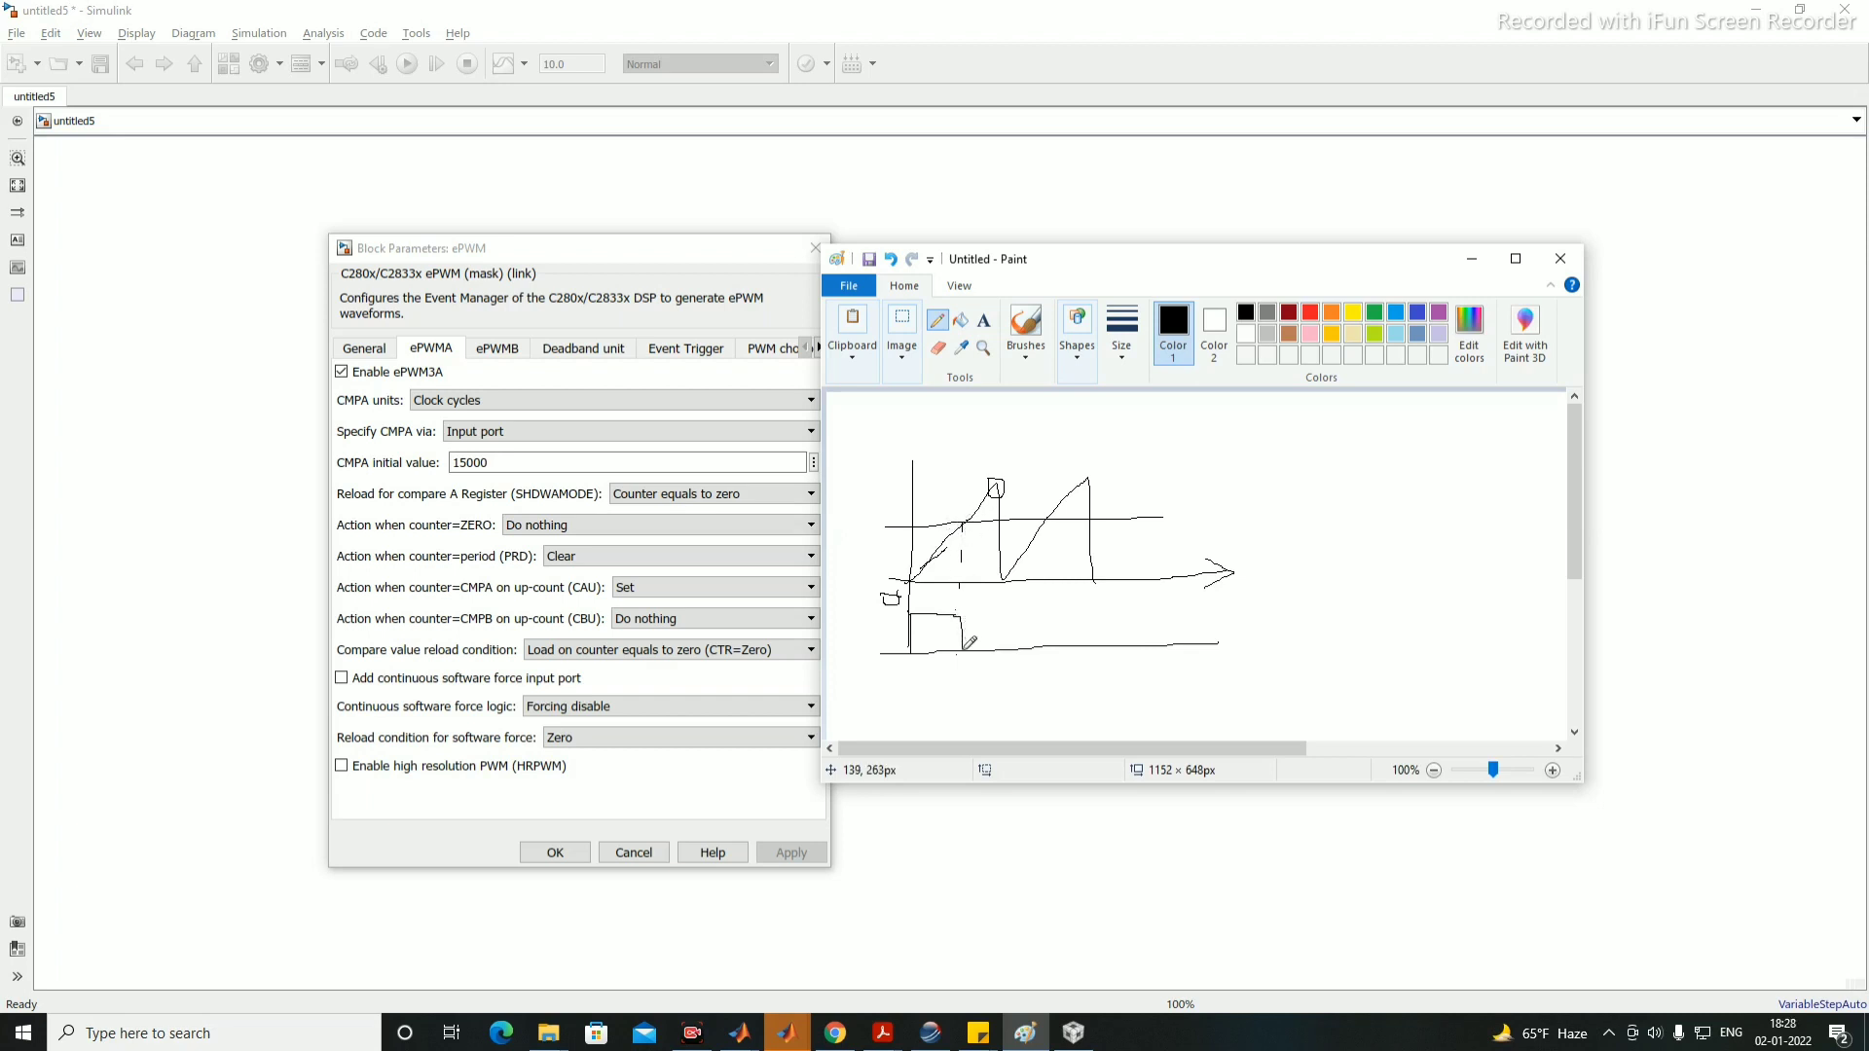
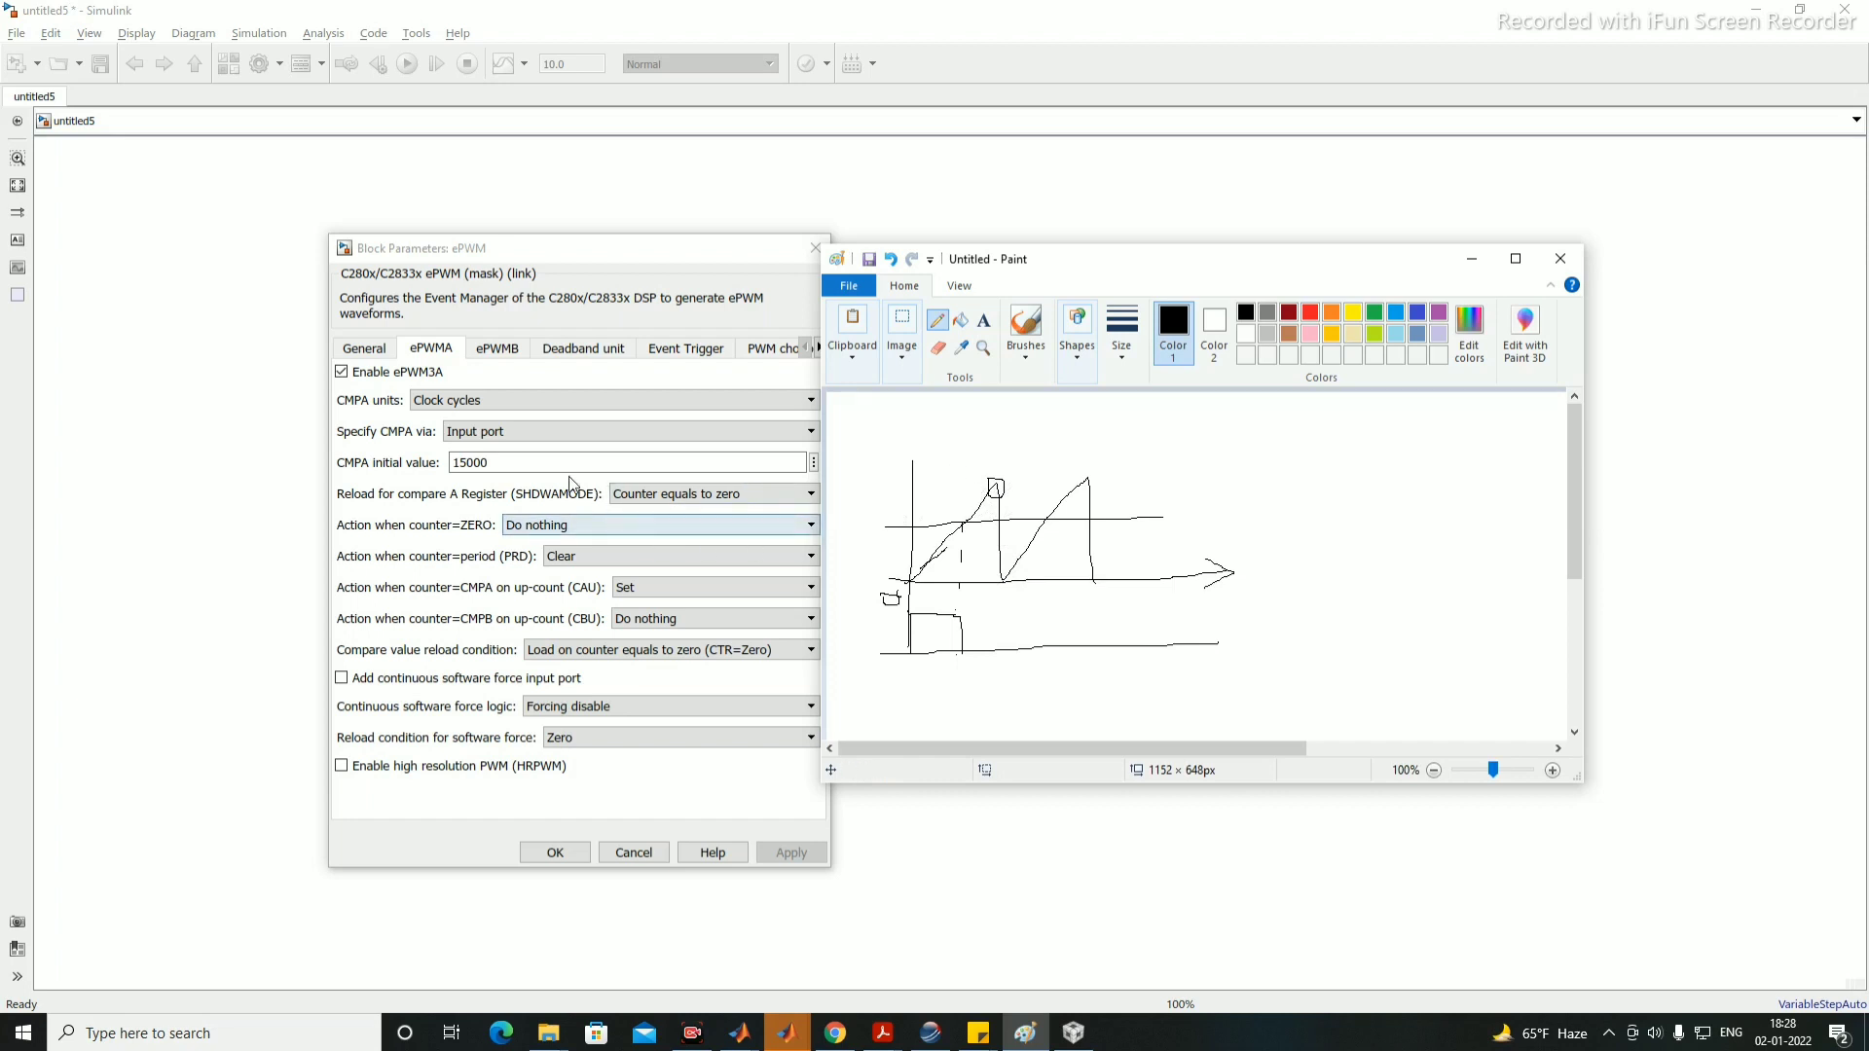
Step: Return to the ePWM parameters and apply the ePWMA actions: Set at counter=ZERO, Do nothing at period, Clear at CMPA on up-count
click(593, 261)
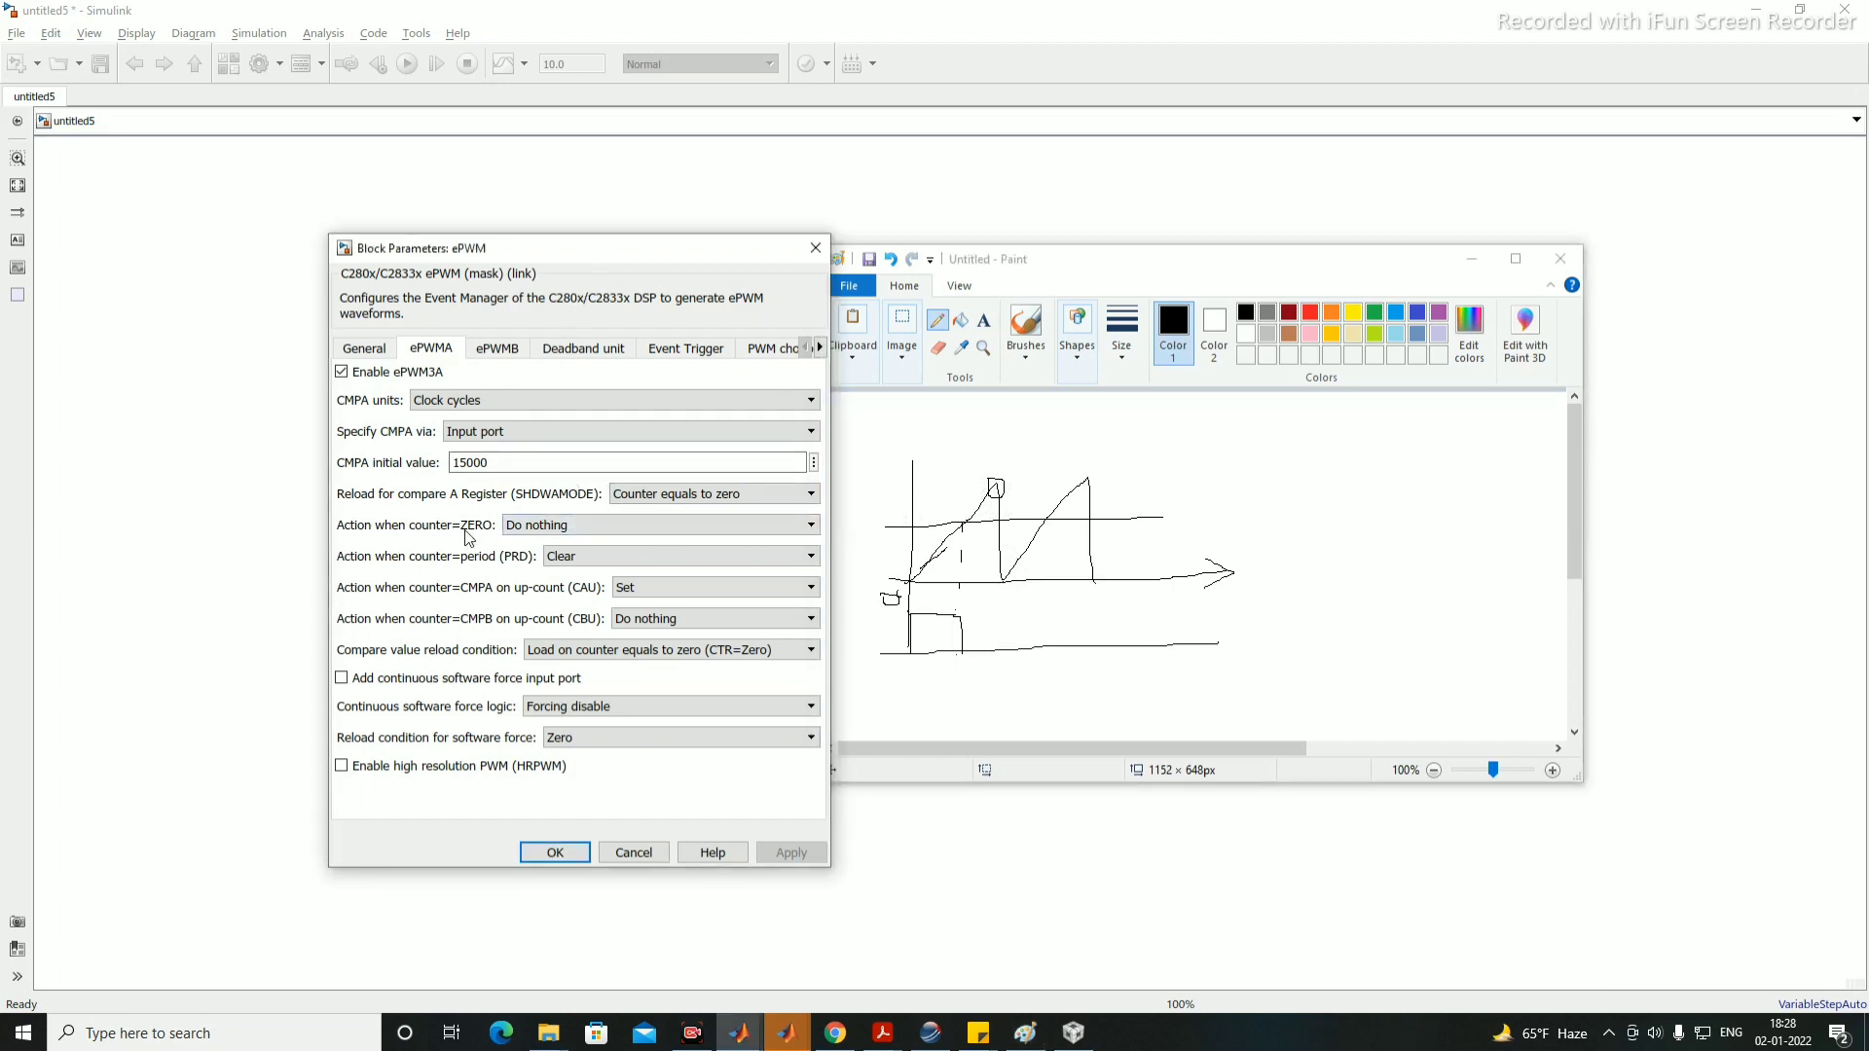
click(529, 527)
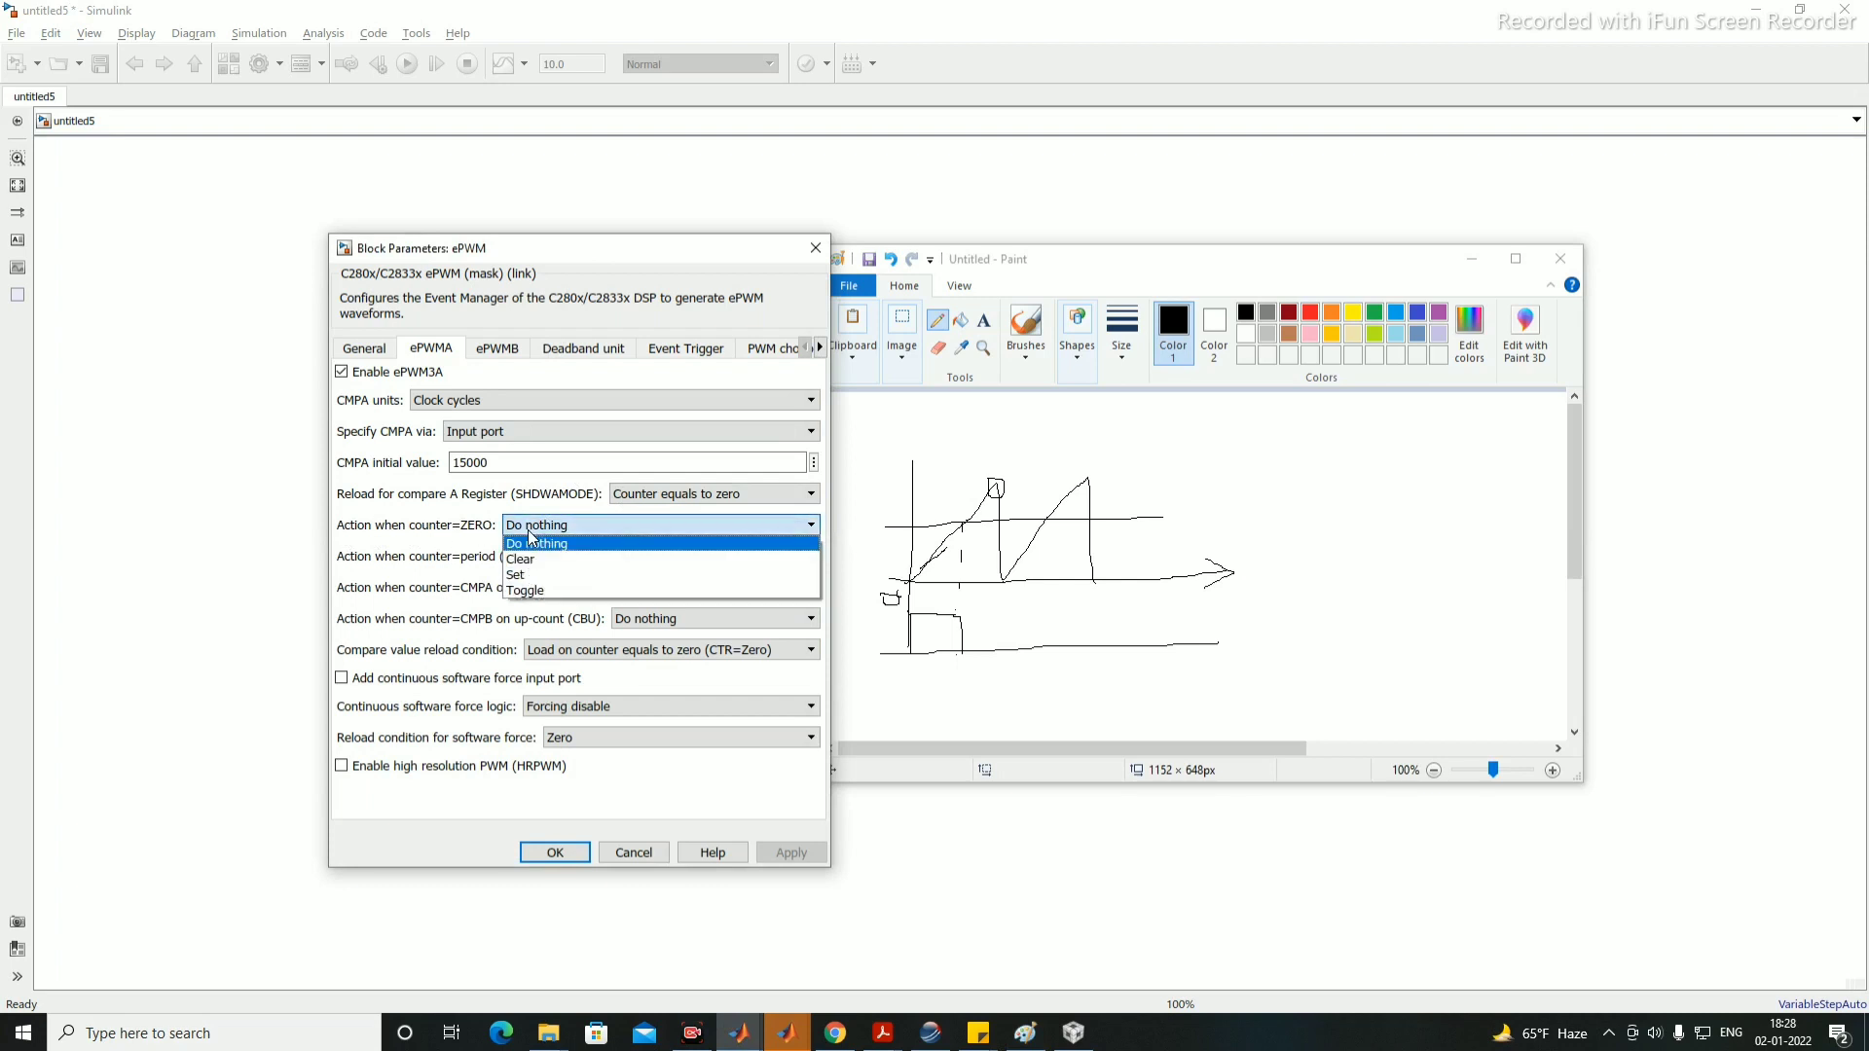
click(529, 575)
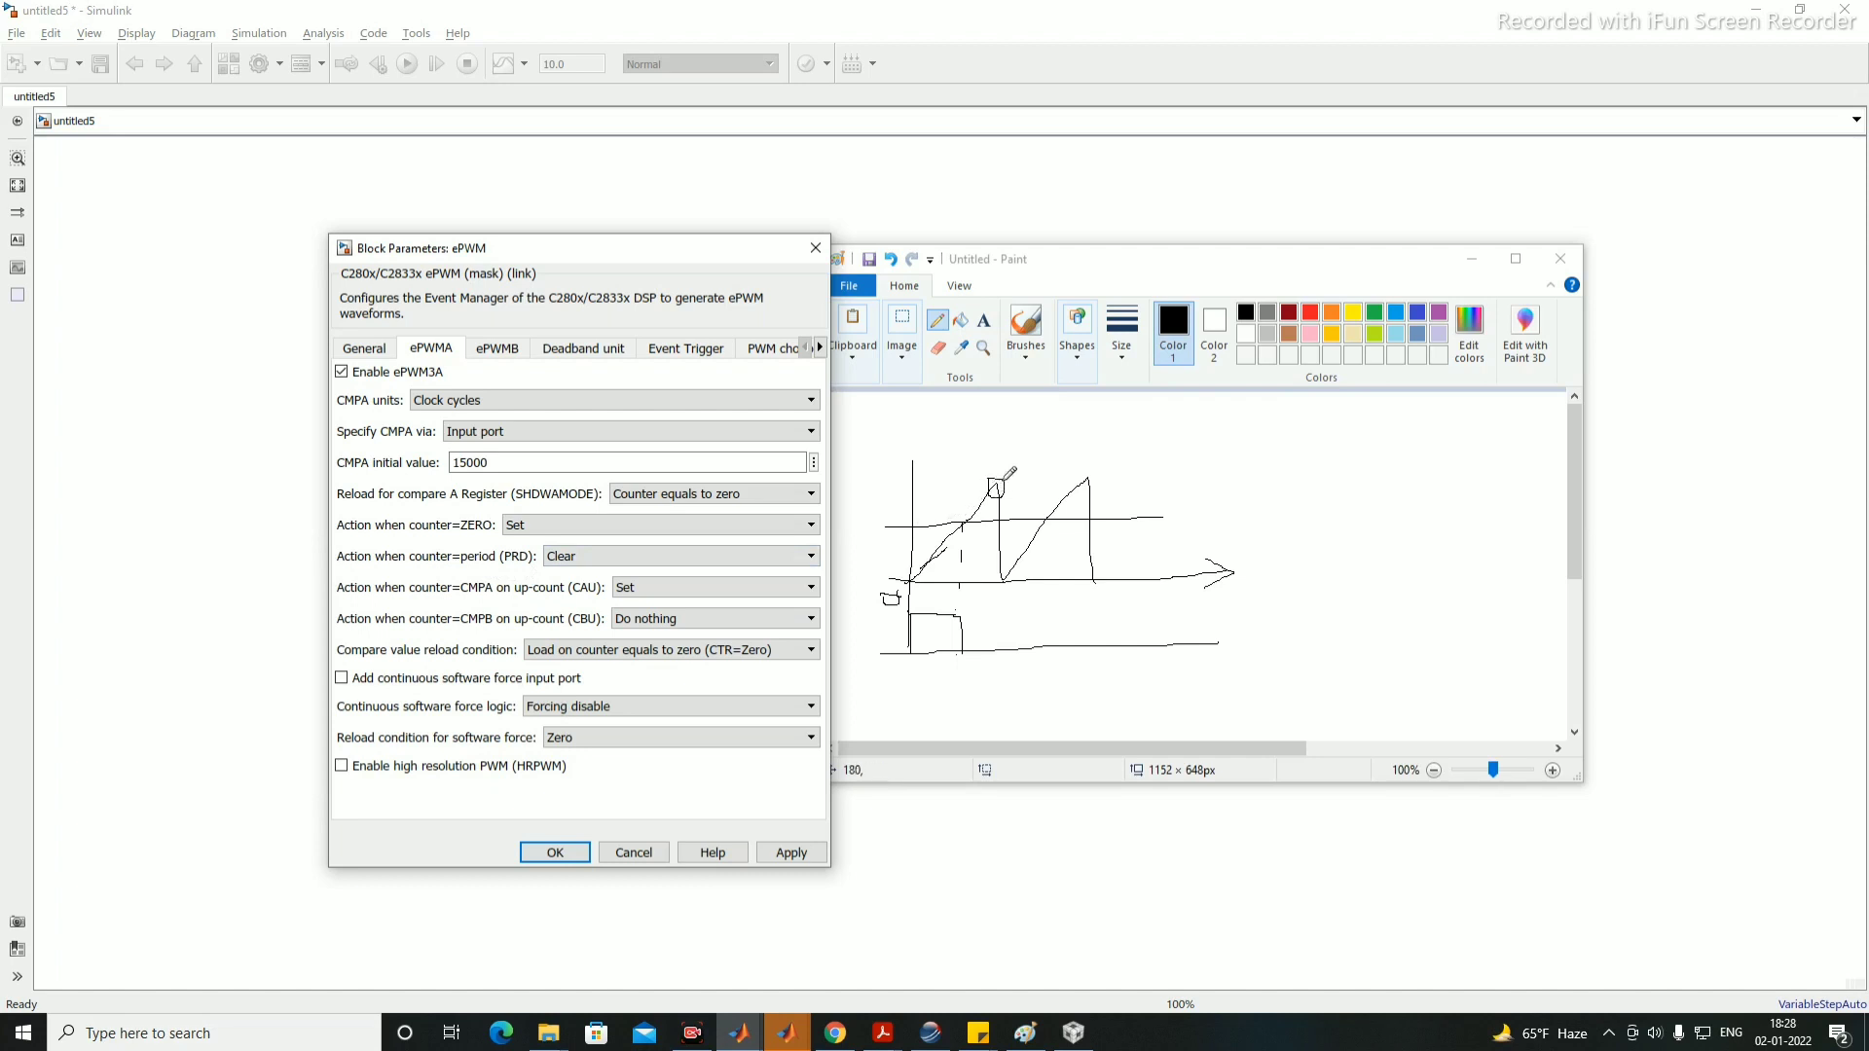
click(562, 556)
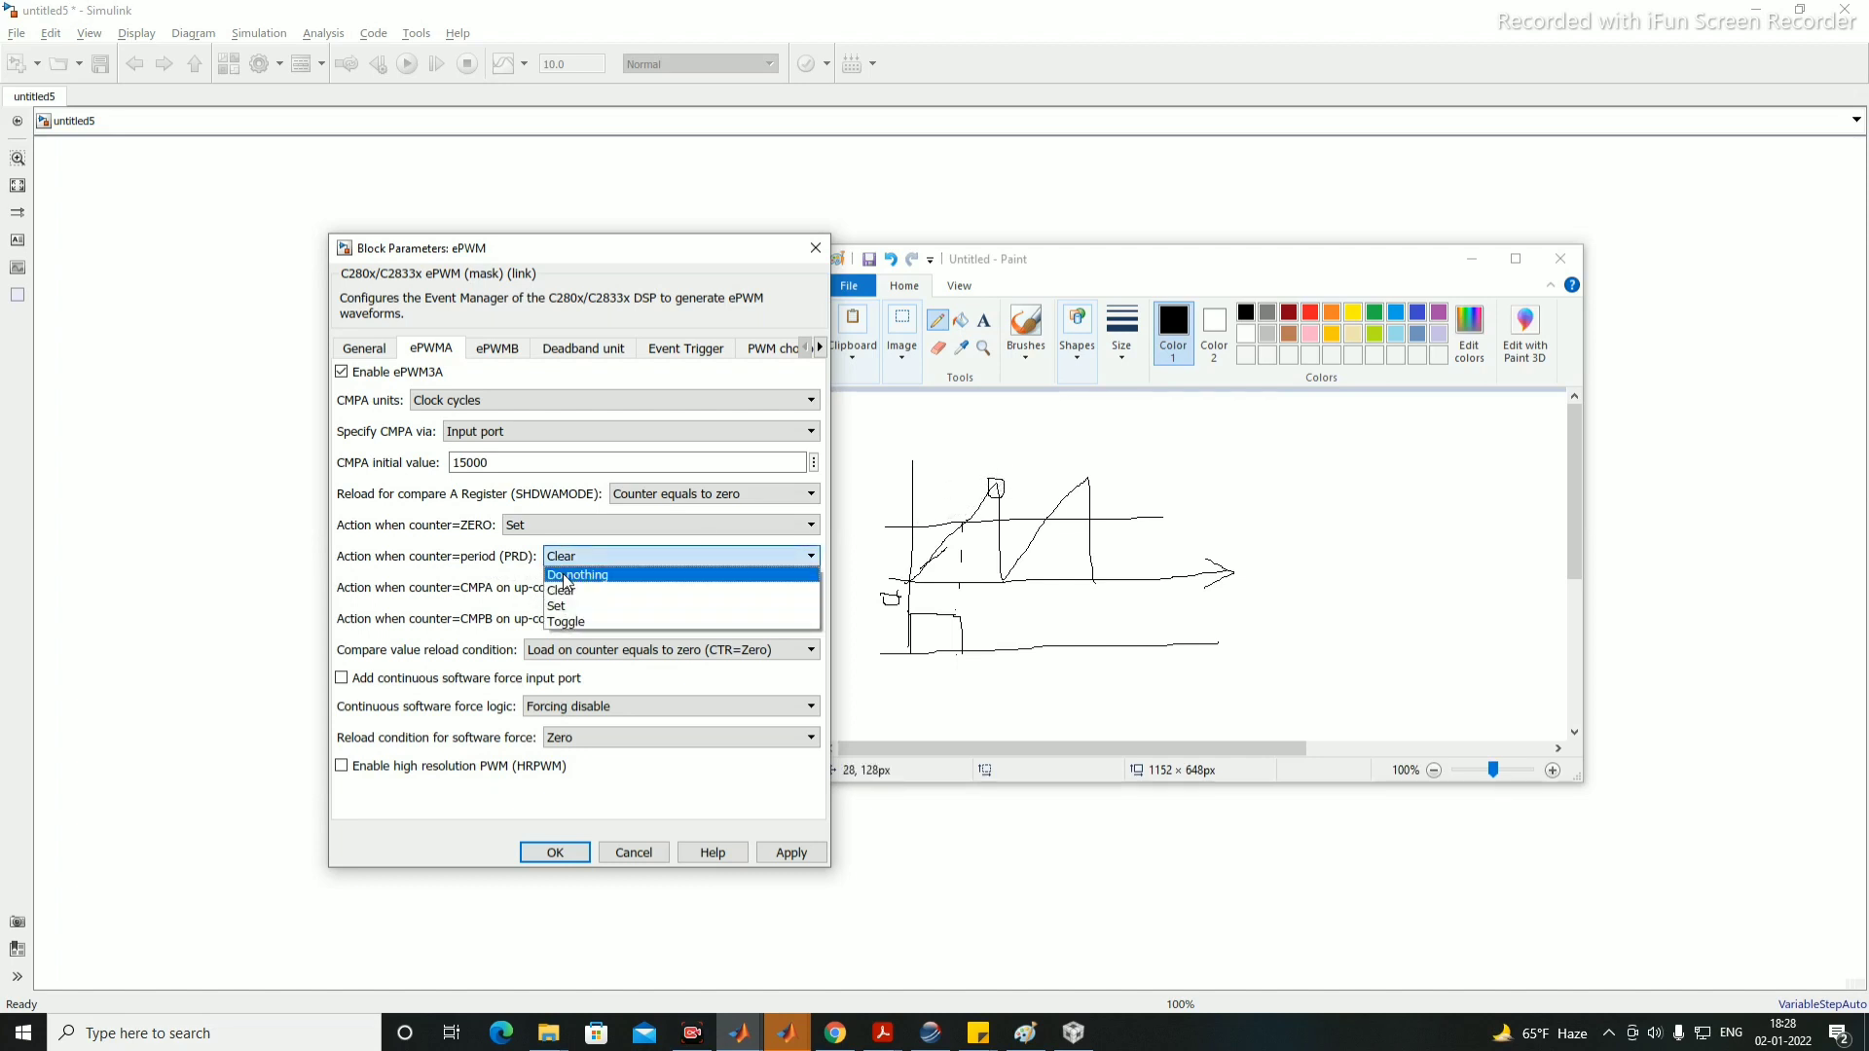
click(574, 575)
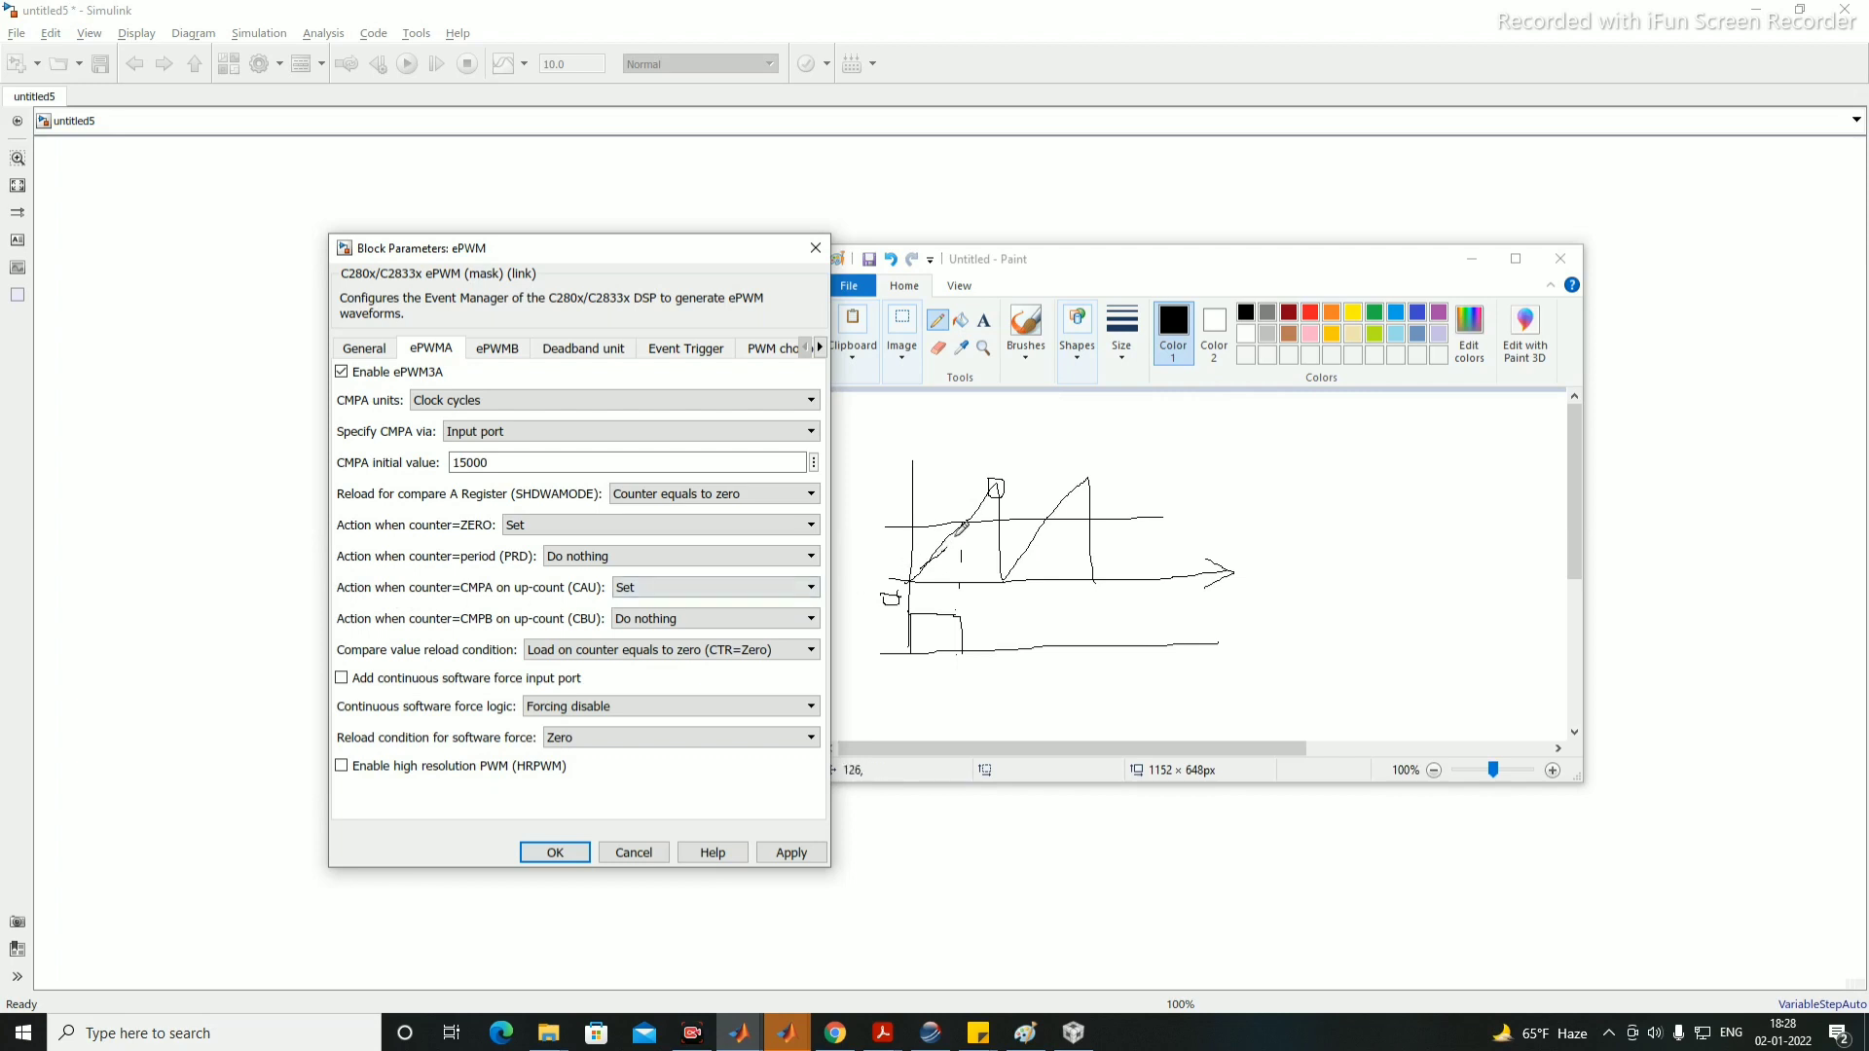
click(640, 591)
click(642, 622)
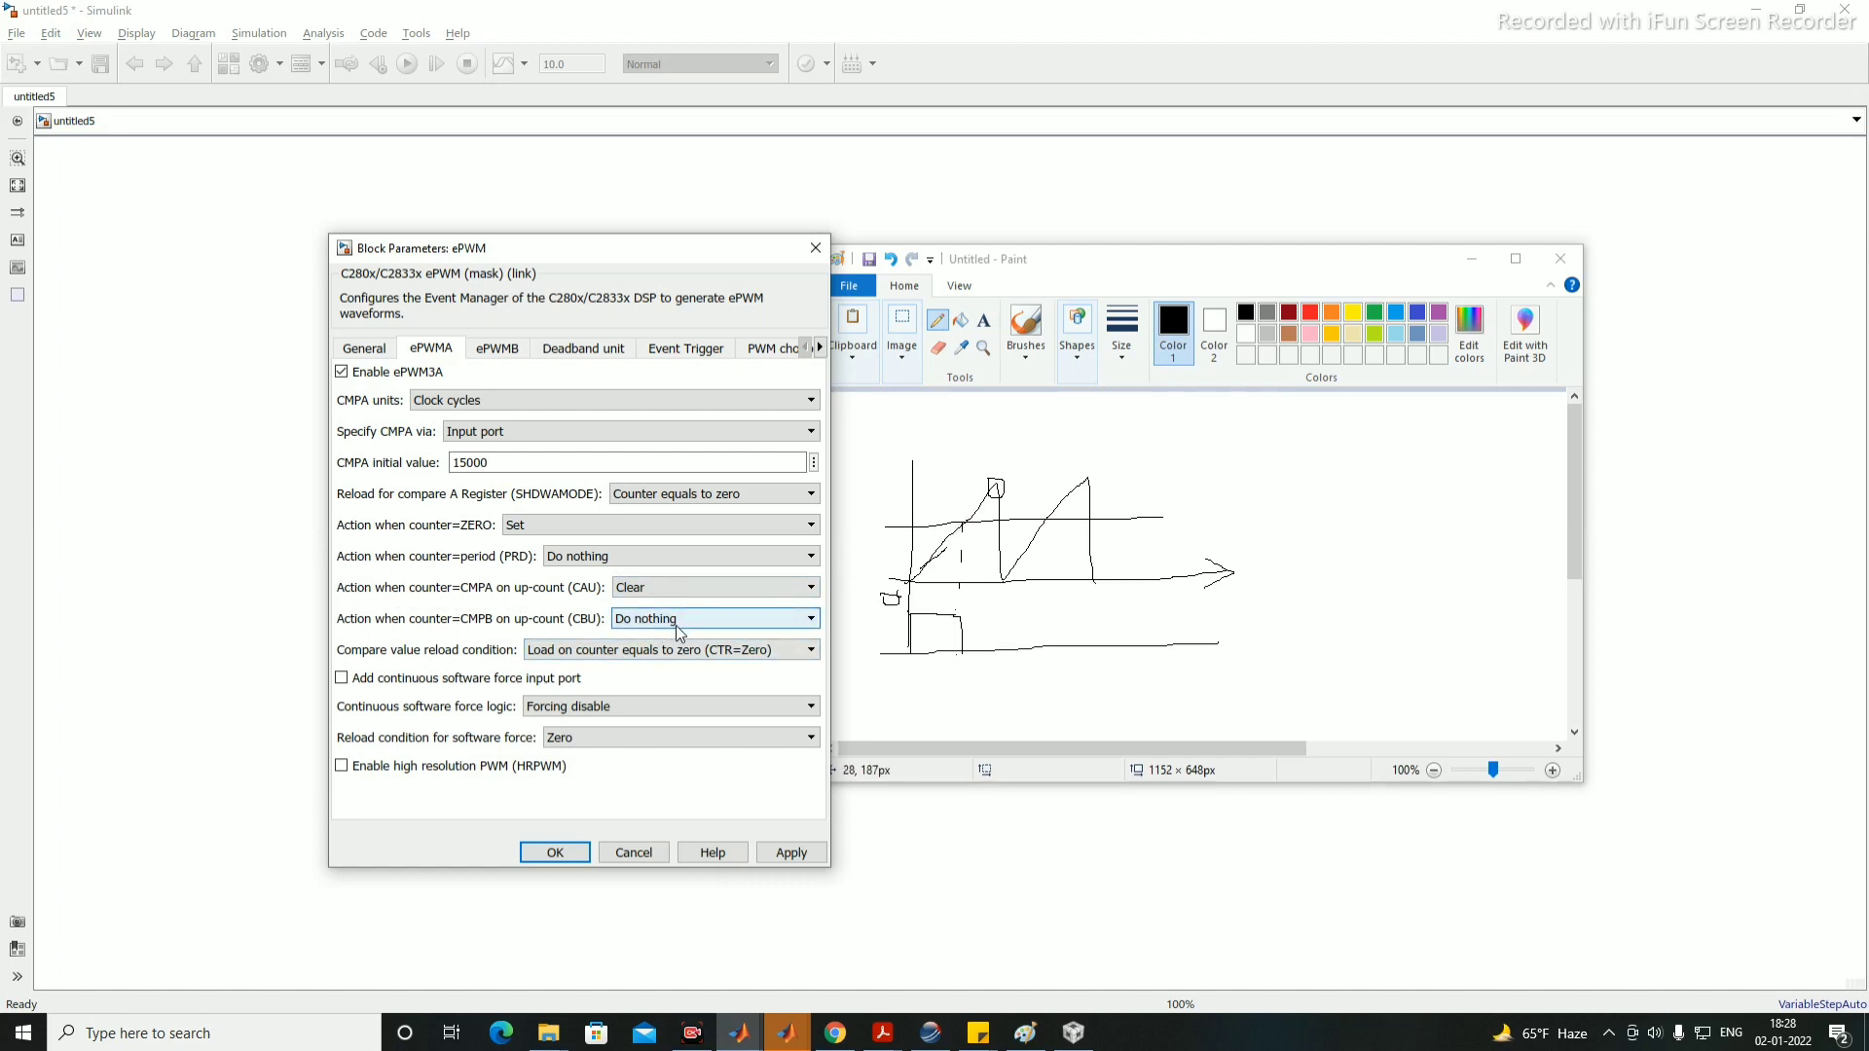
click(792, 853)
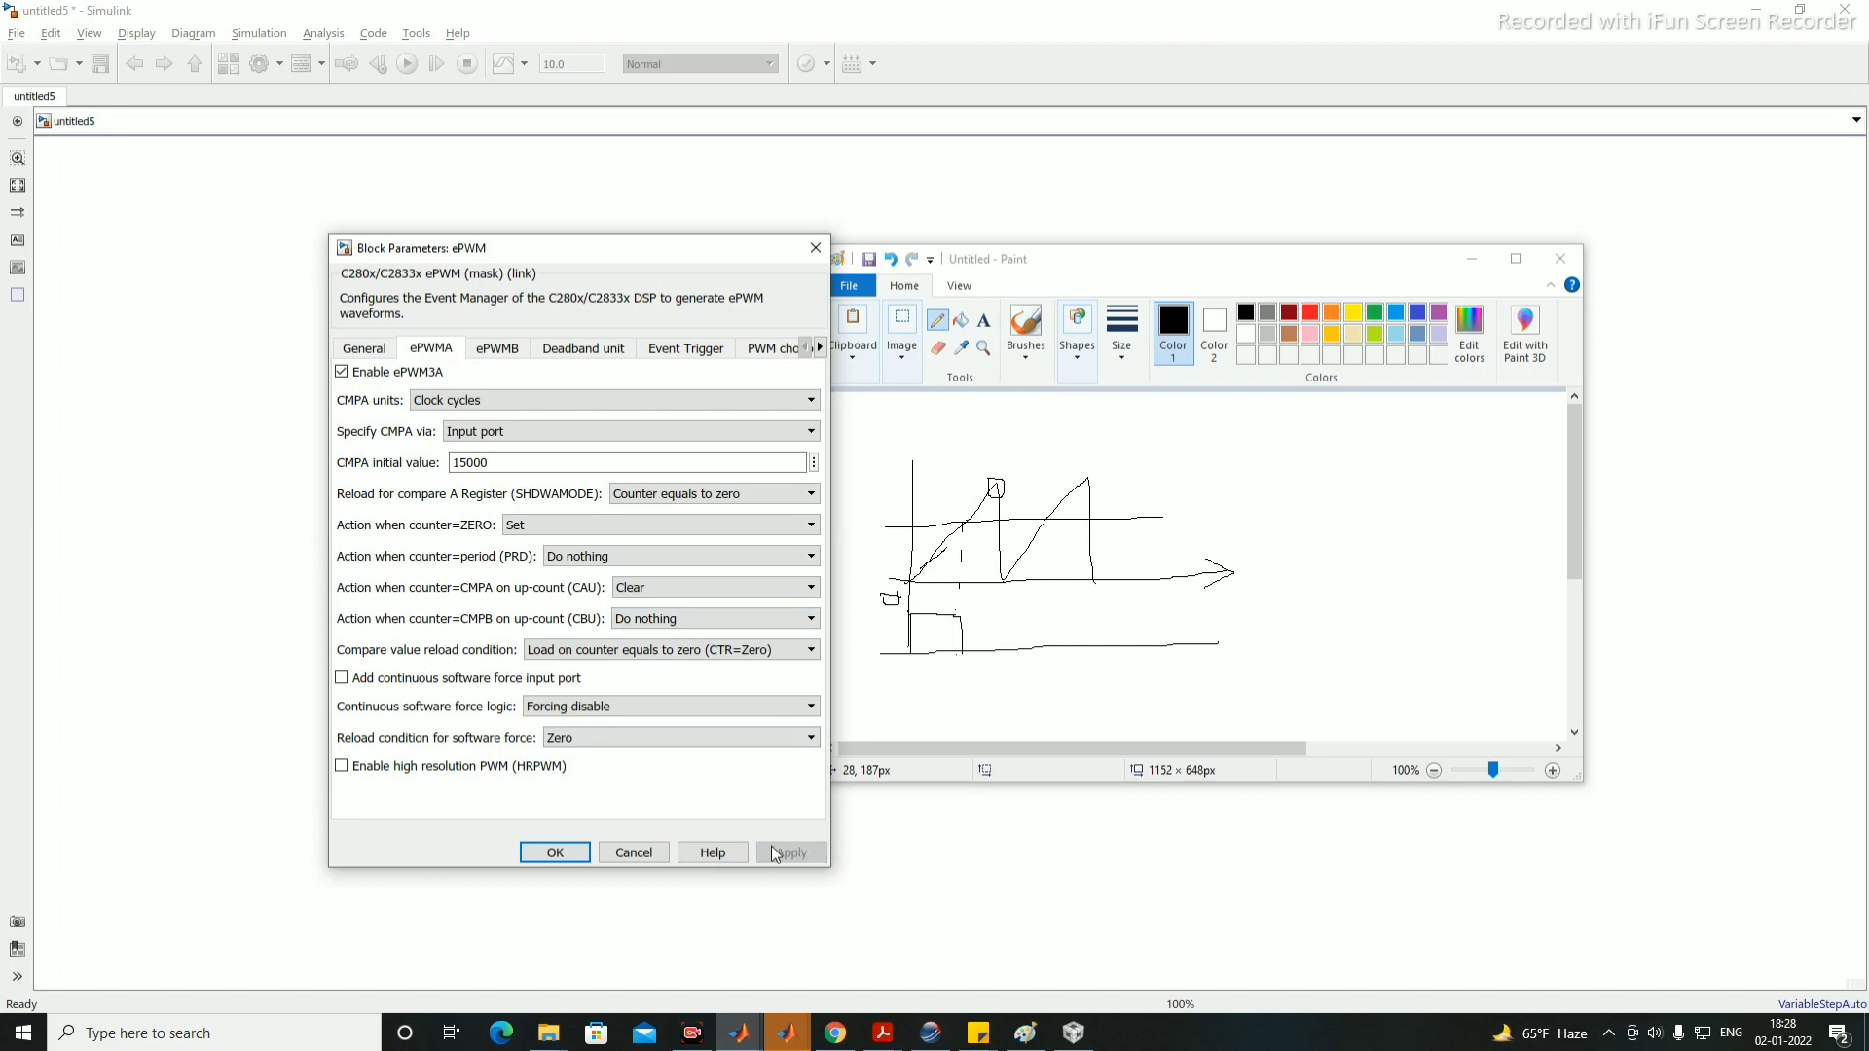
click(1472, 259)
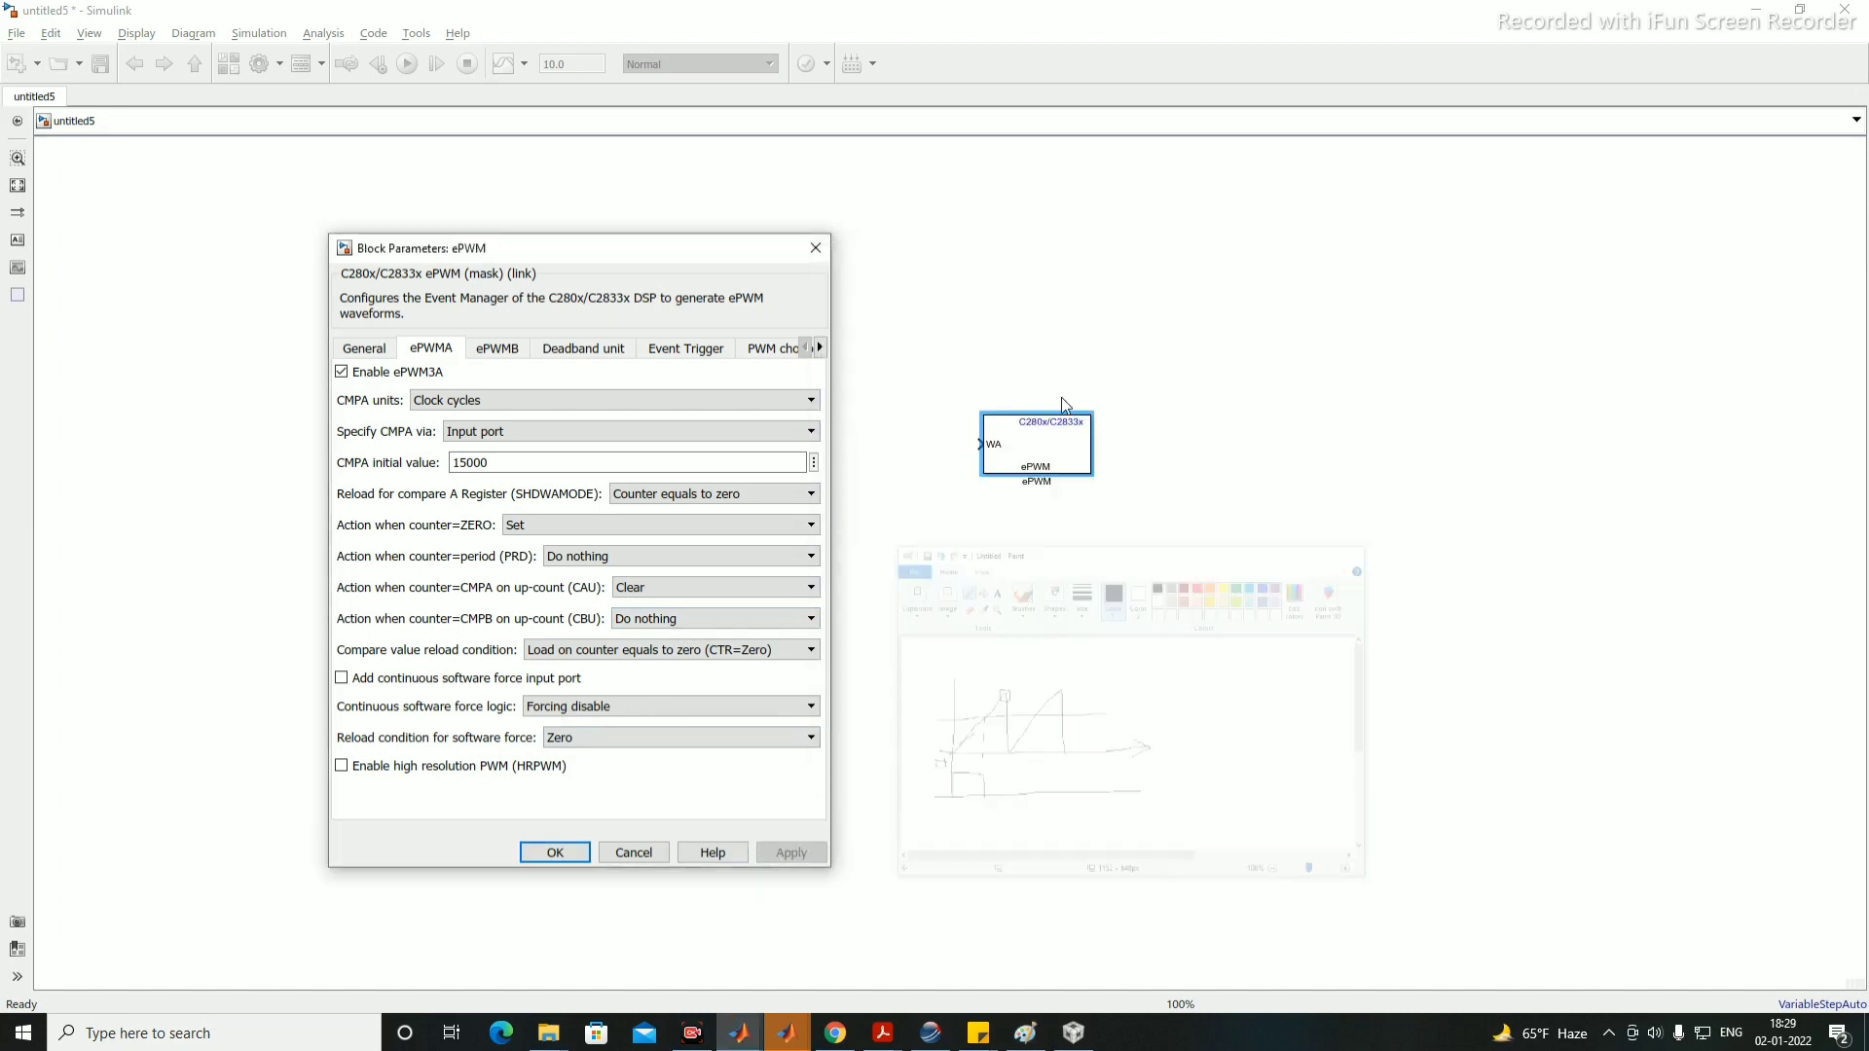
Step: Accept the ePWM block parameters and connect the Gain block's output to the WA input
click(497, 353)
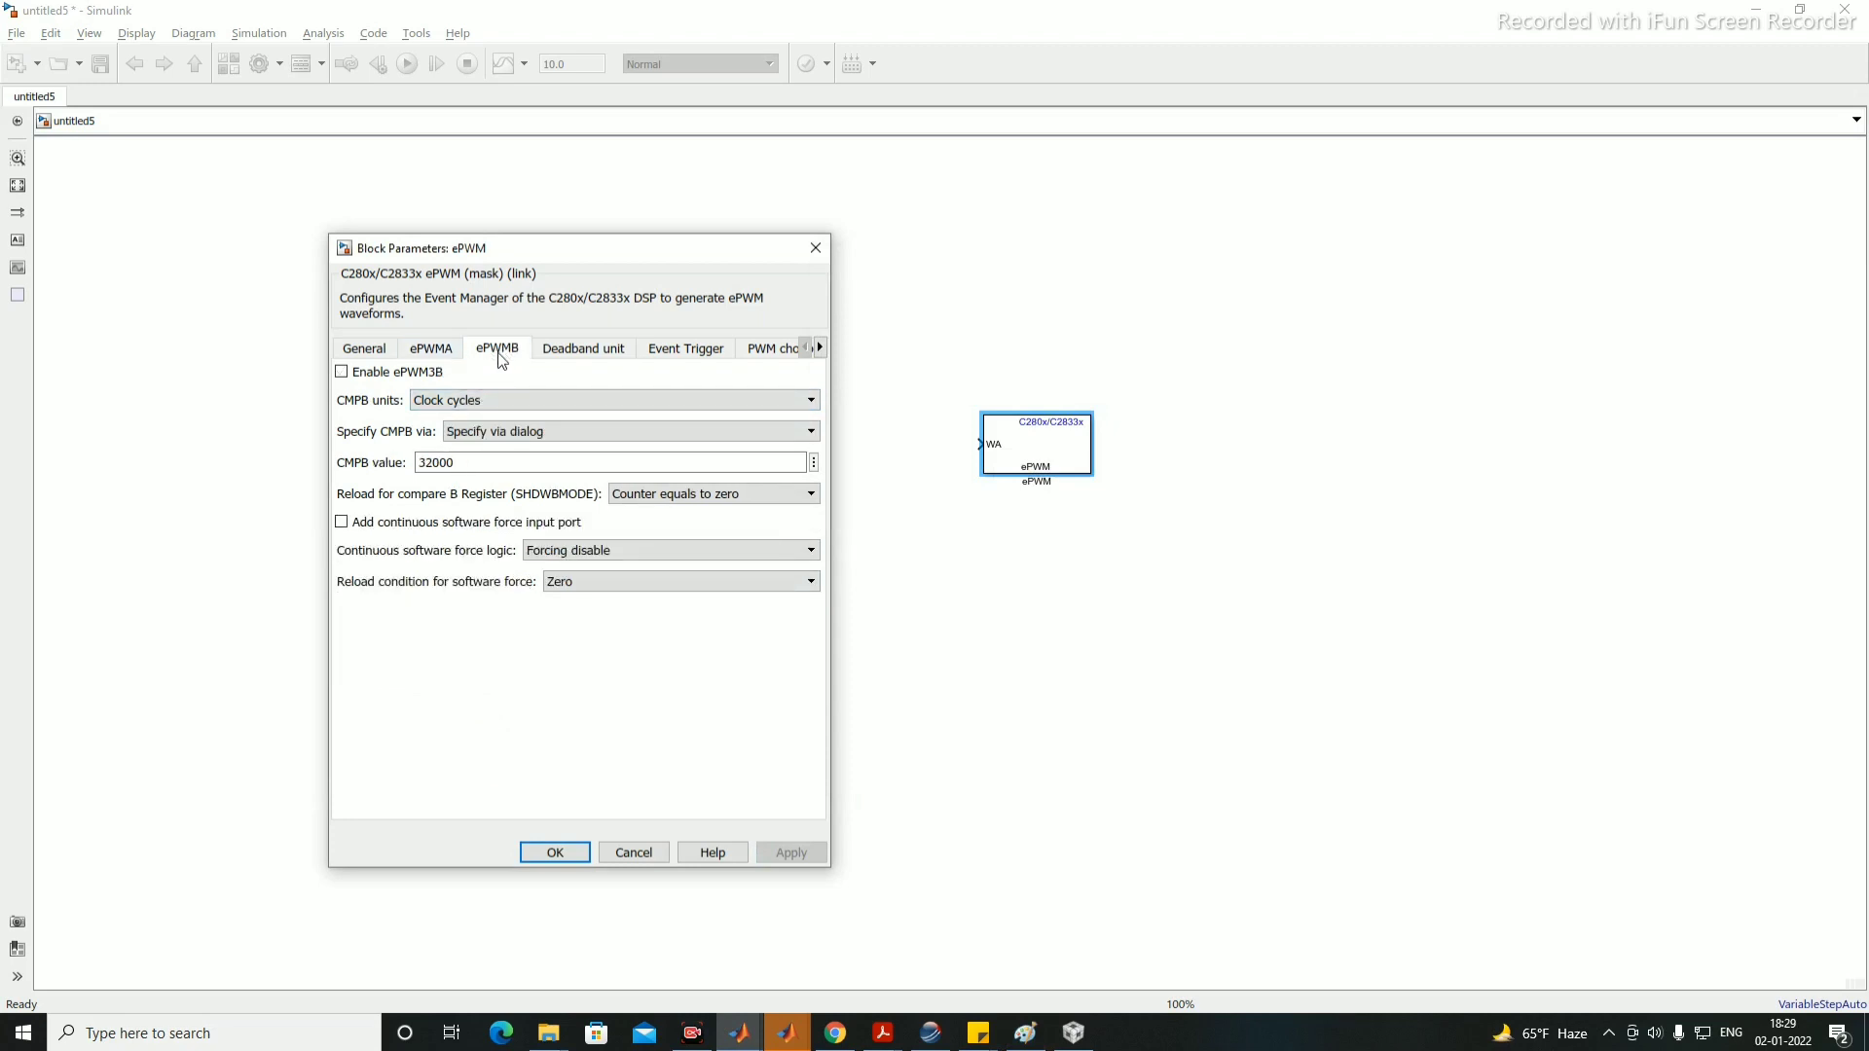
click(424, 350)
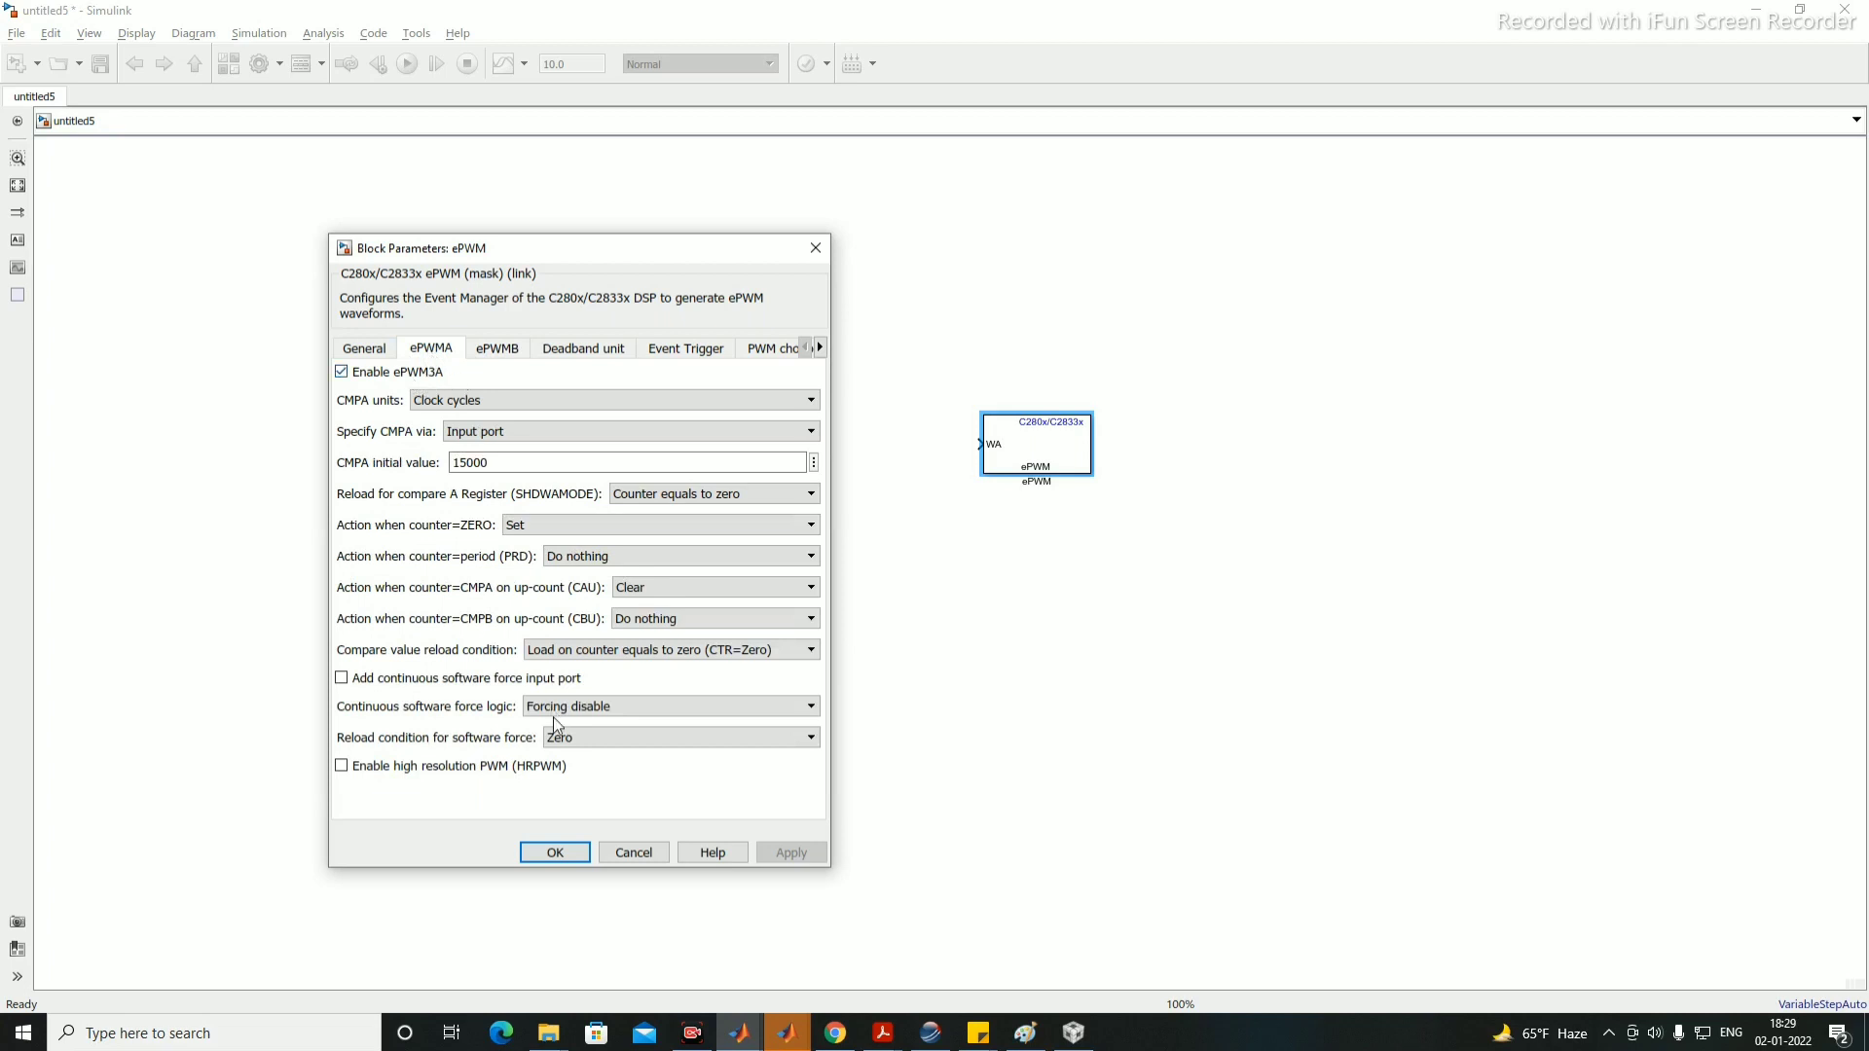
click(366, 350)
click(440, 351)
click(553, 857)
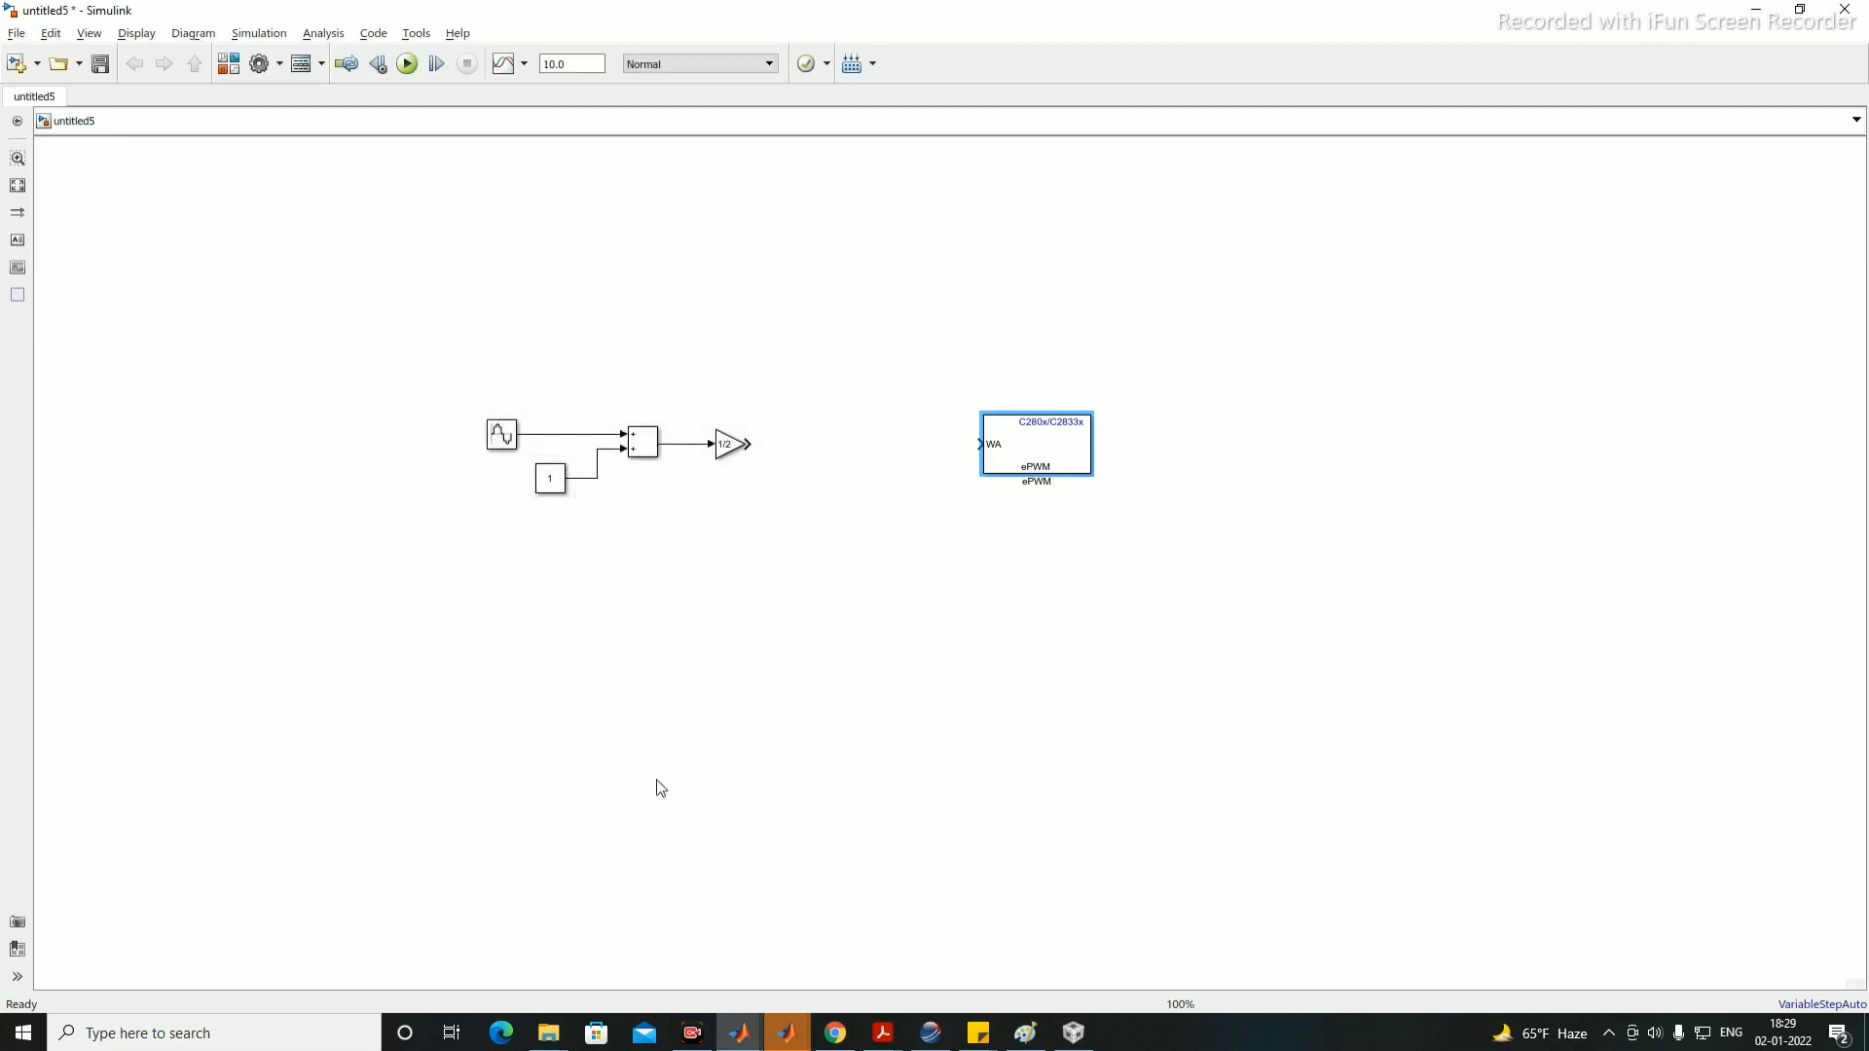
drag(748, 444, 984, 450)
click(849, 513)
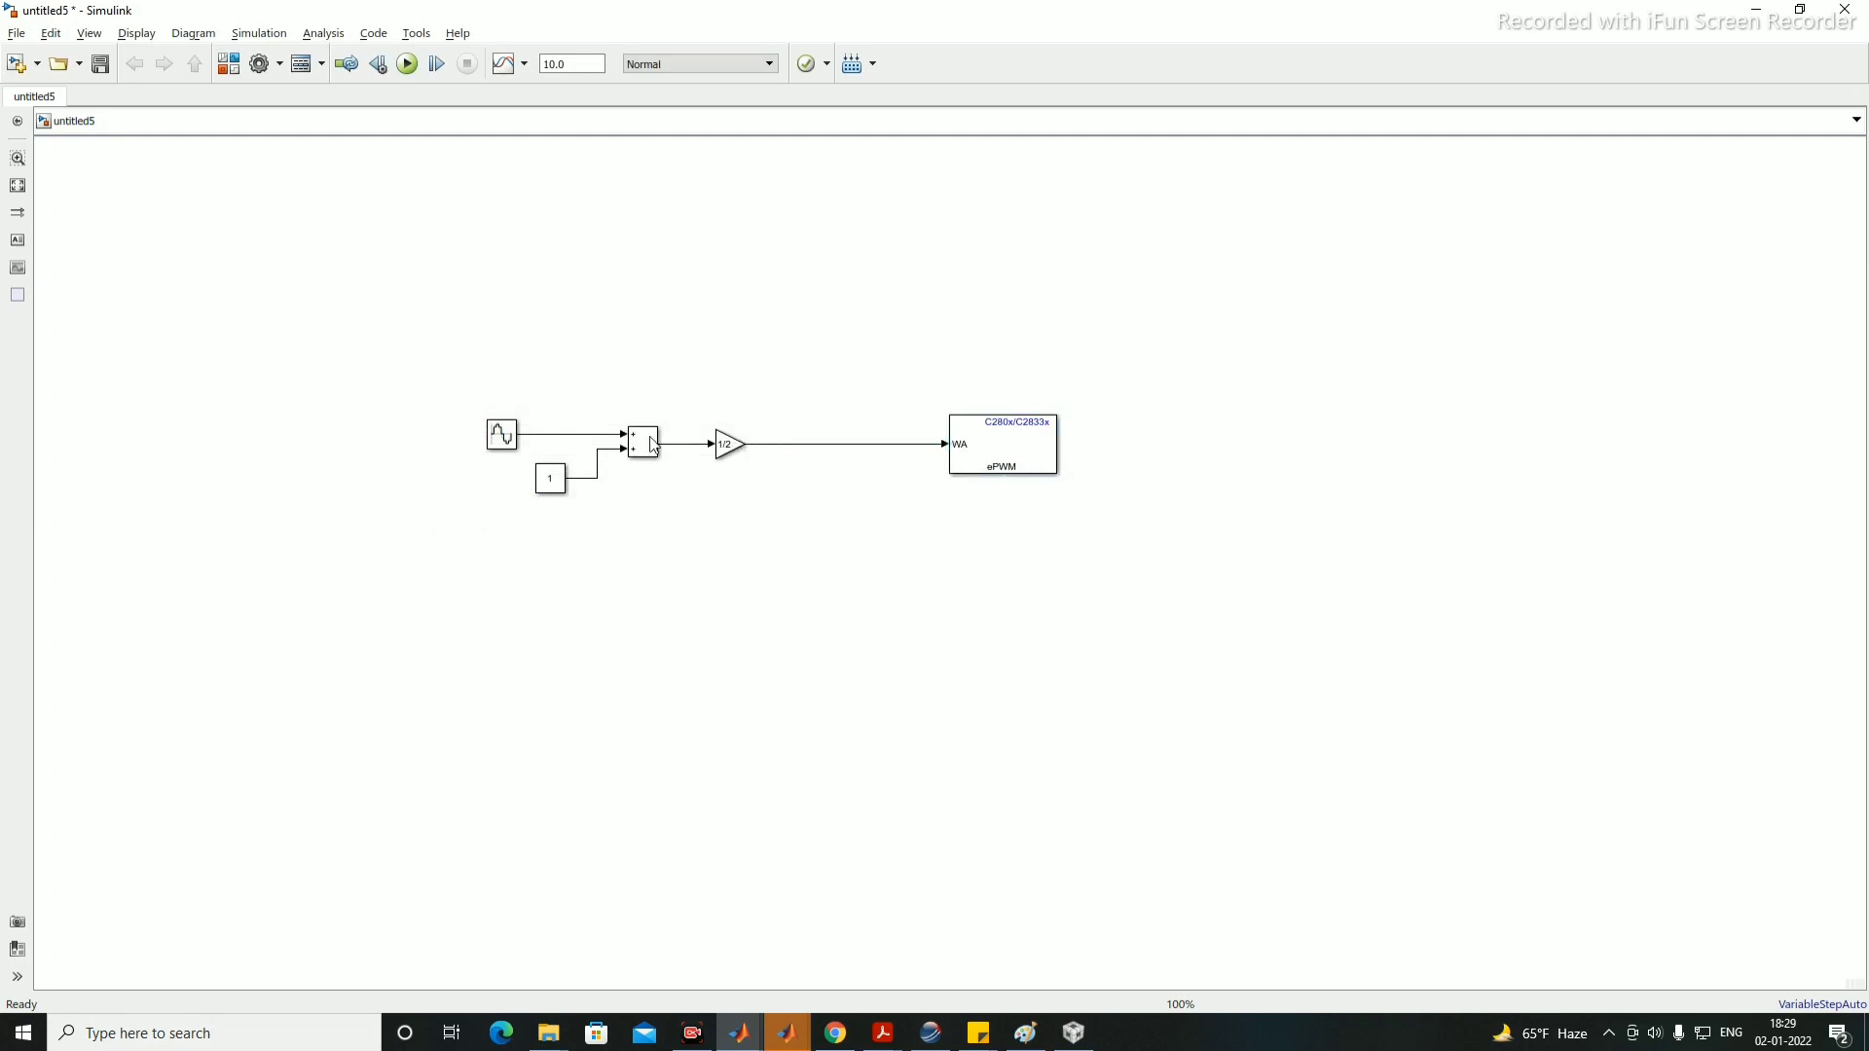
Step: Enclose the Sine Wave, Constant, Add and 1/2 Gain blocks in a shaded area
drag(592, 376, 764, 517)
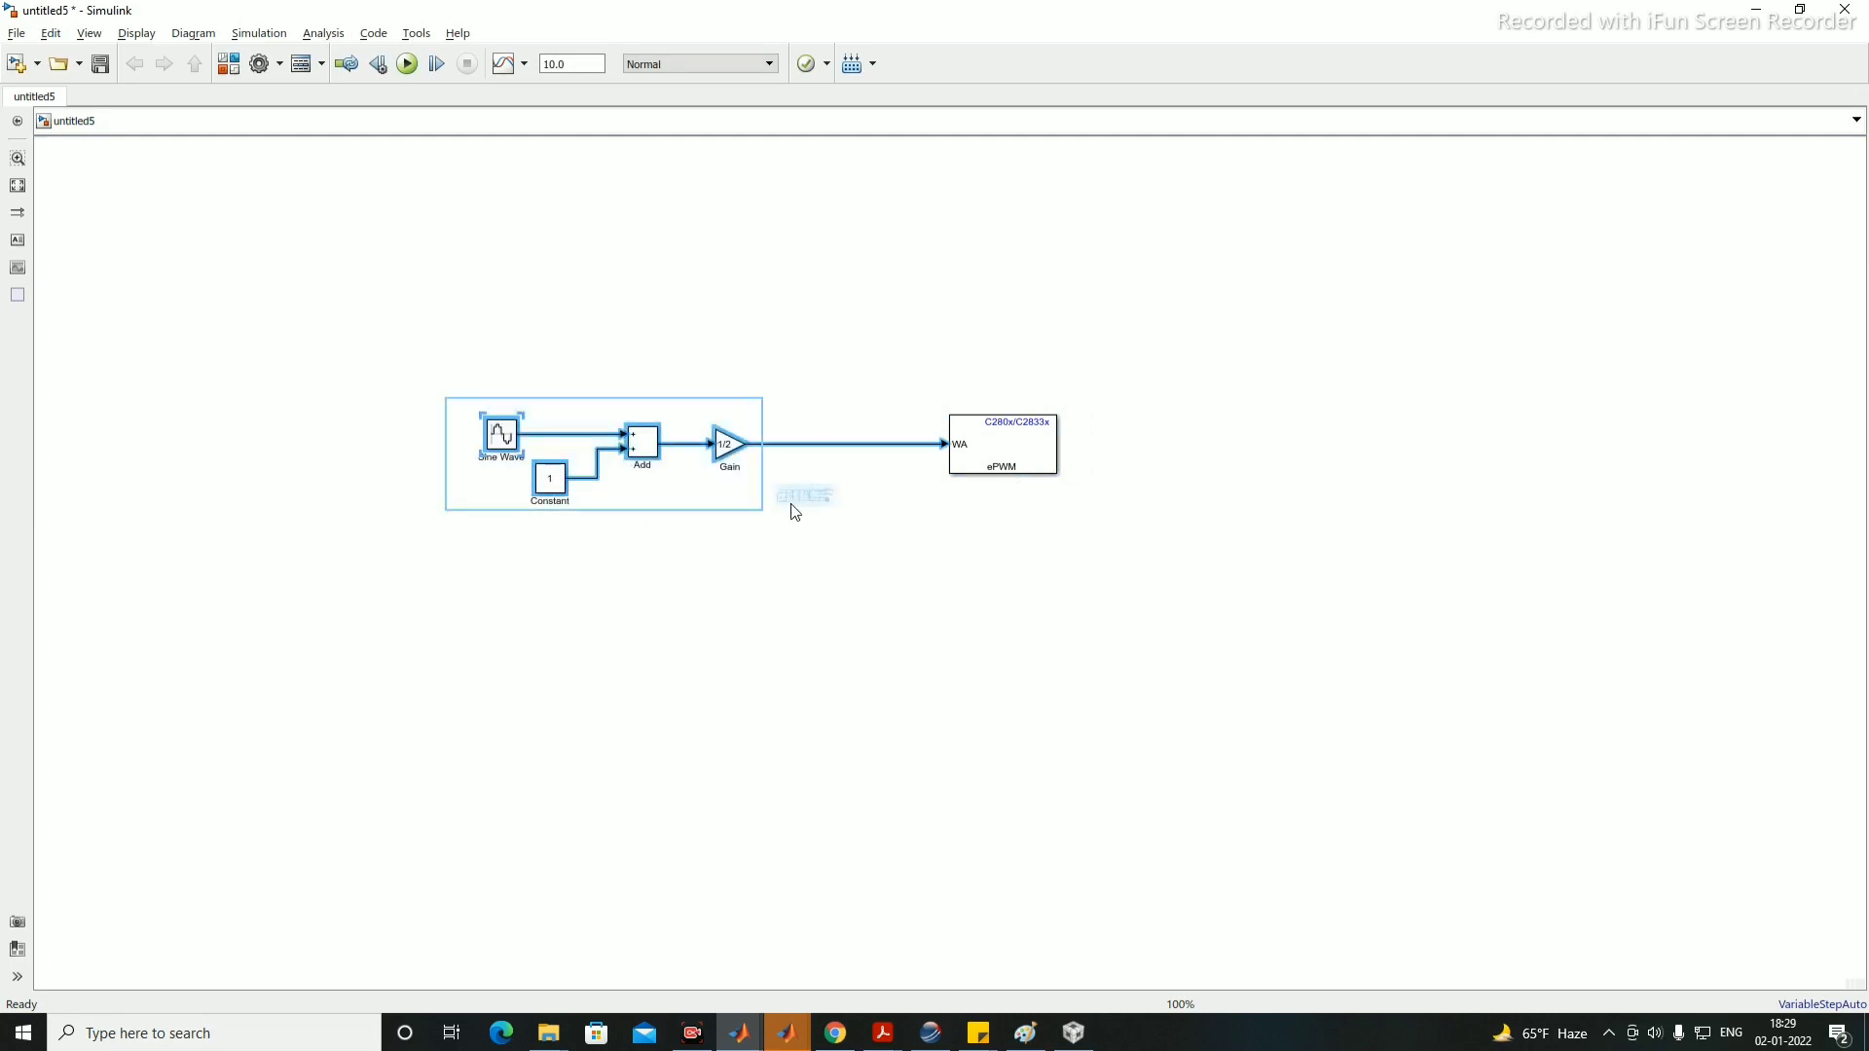
mouse_move(791, 507)
click(898, 486)
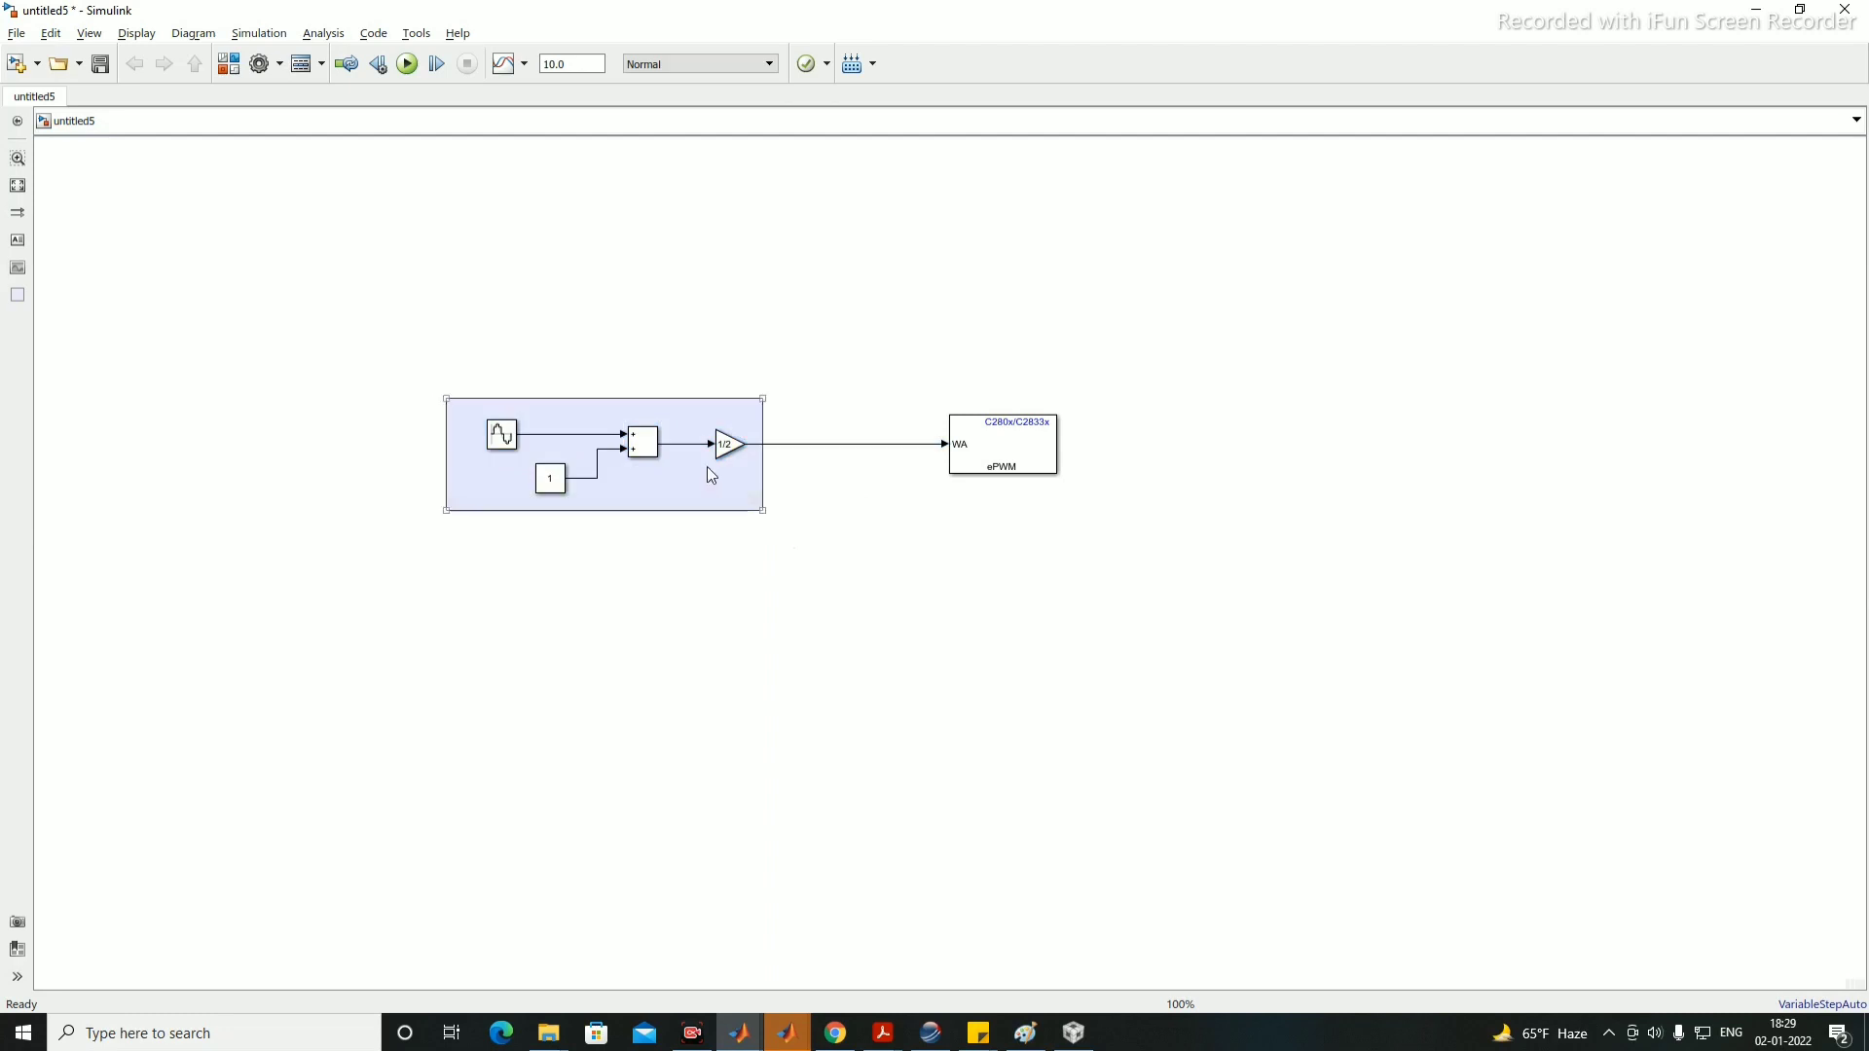
Step: Check the timer period in the ePWM block's general parameters and close them without changes
click(980, 457)
double_click(985, 456)
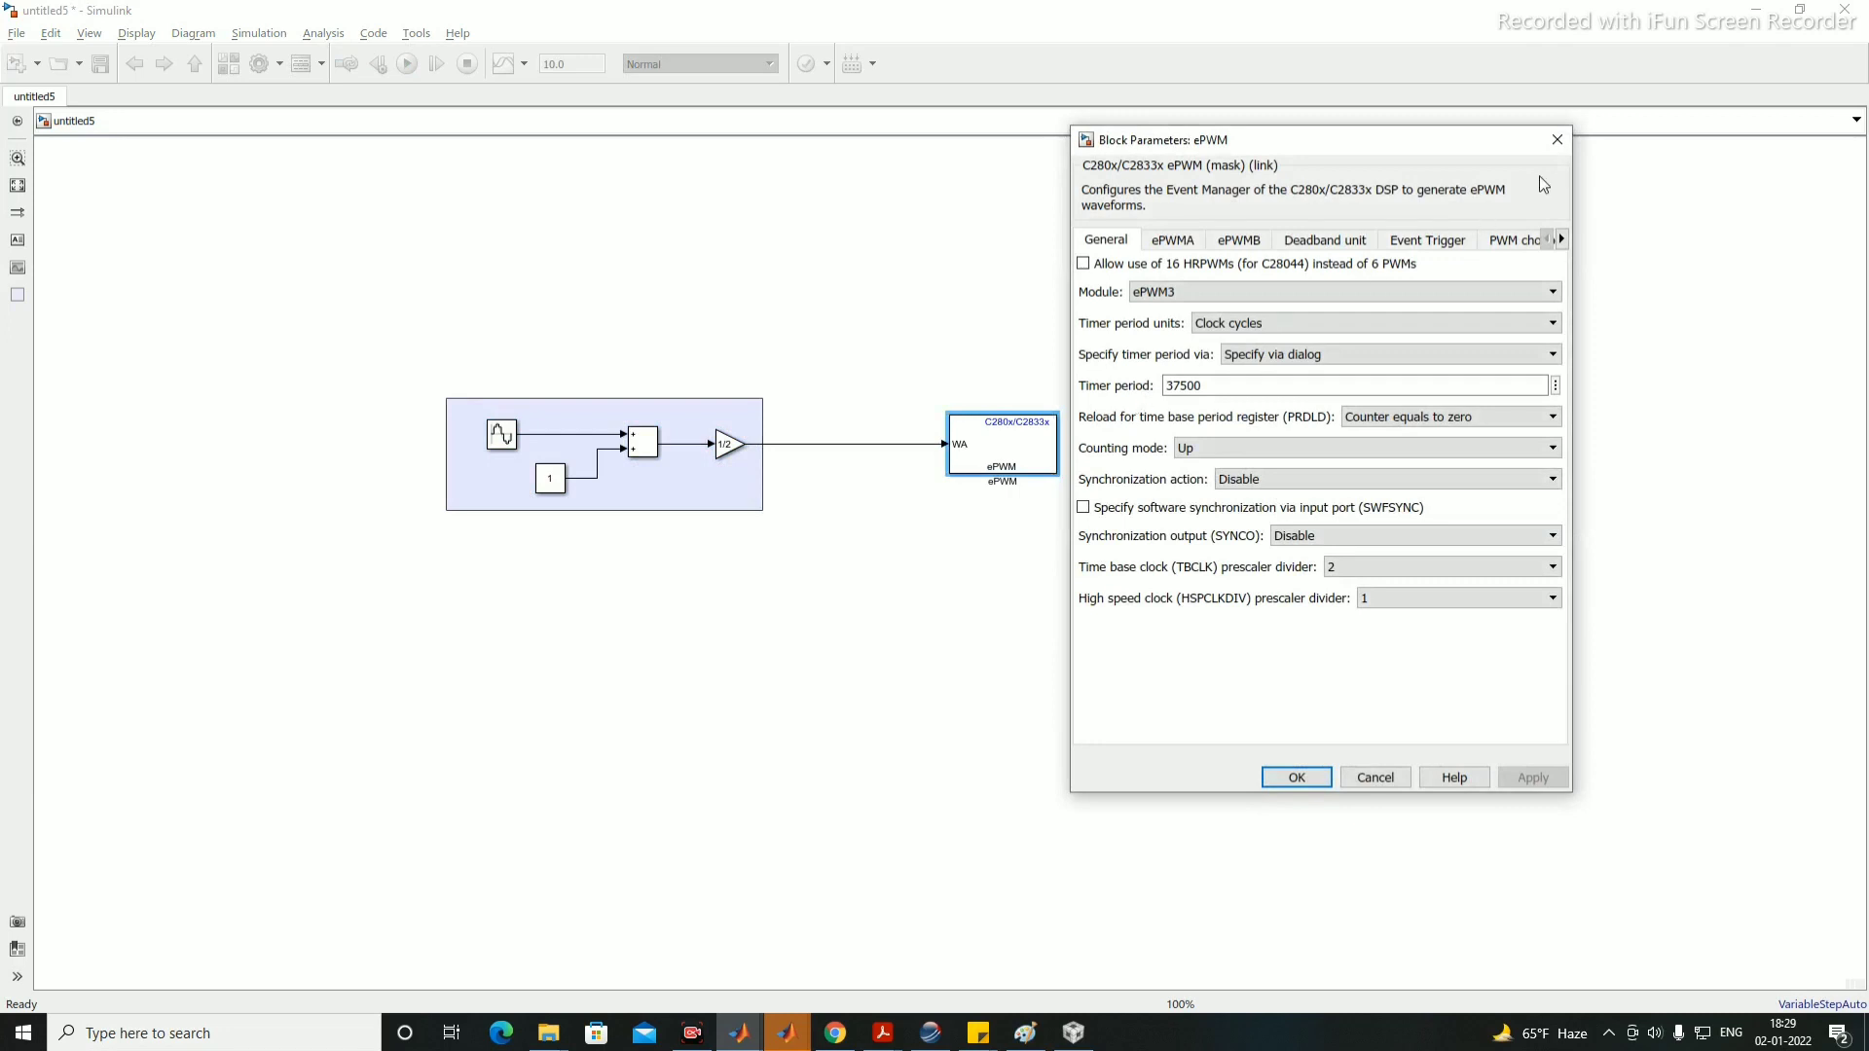
click(1557, 139)
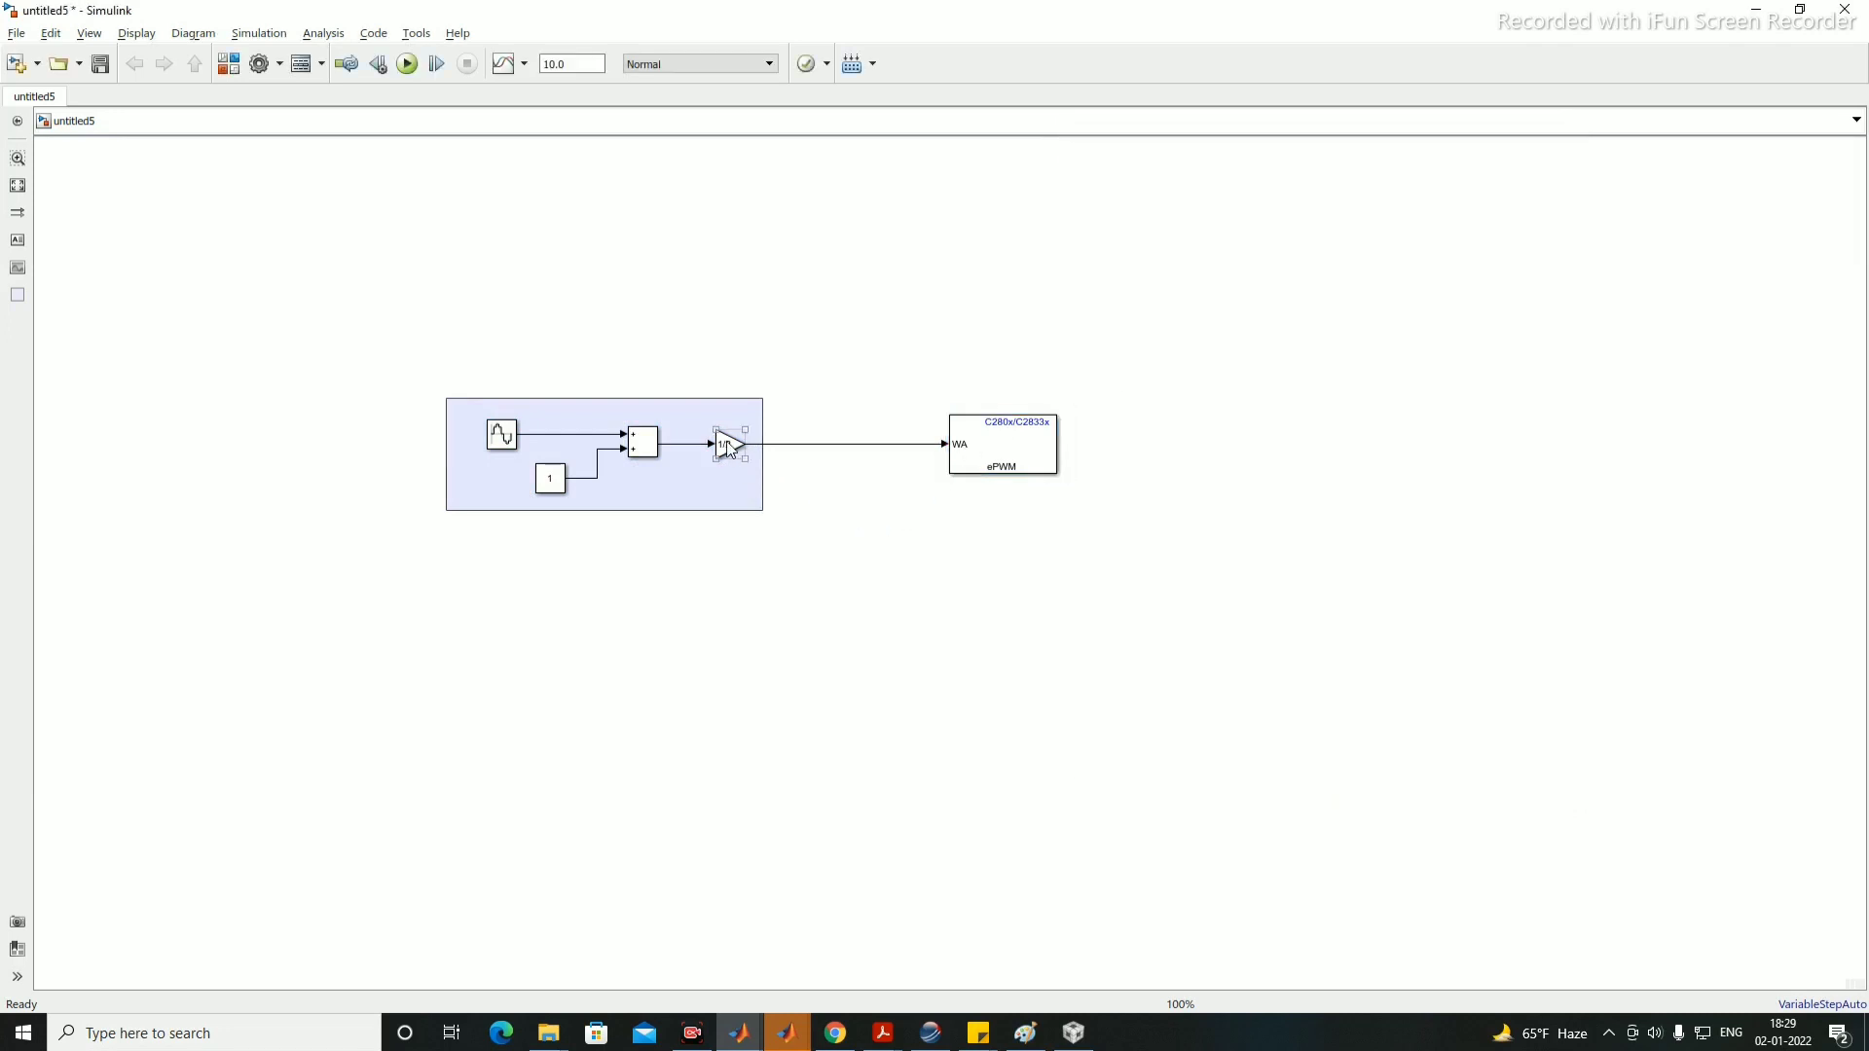
Step: Insert a copy of the Gain block on the line between the shaded area and the ePWM block, with a gain of 37500
drag(734, 448, 821, 458)
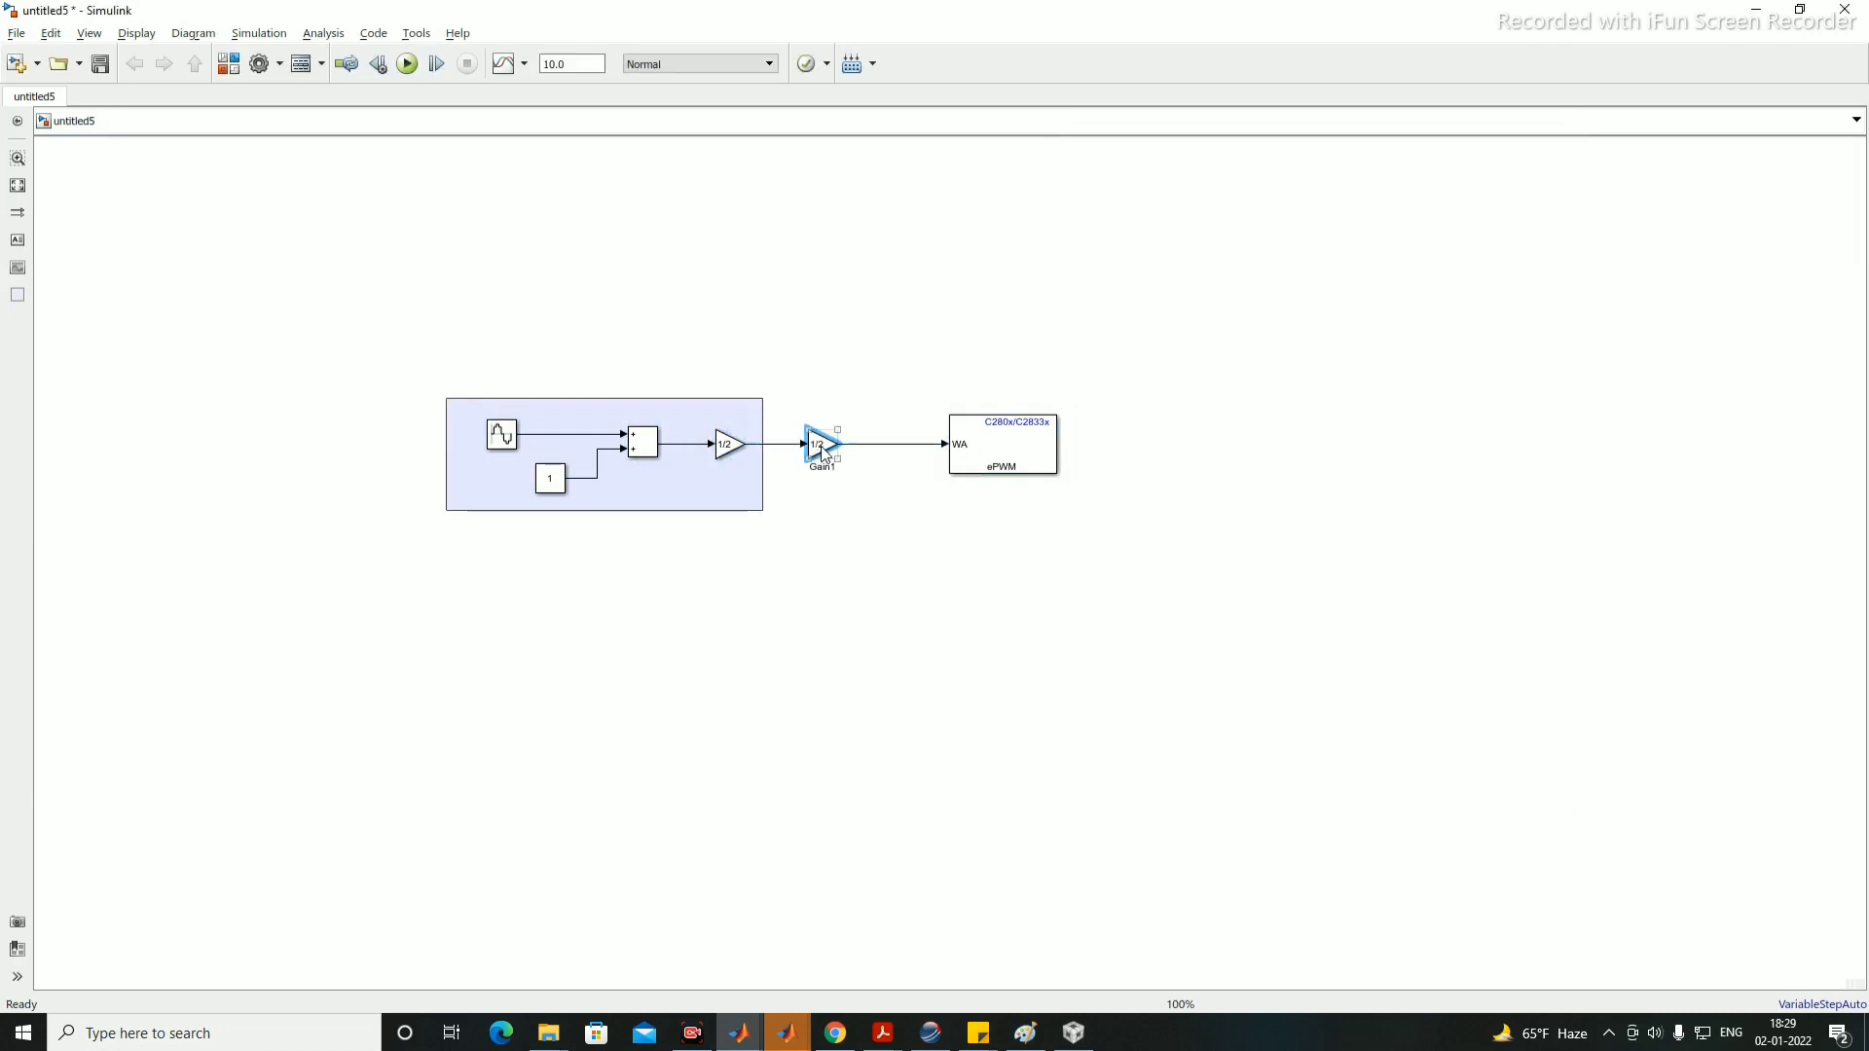
double_click(821, 453)
text(37500)
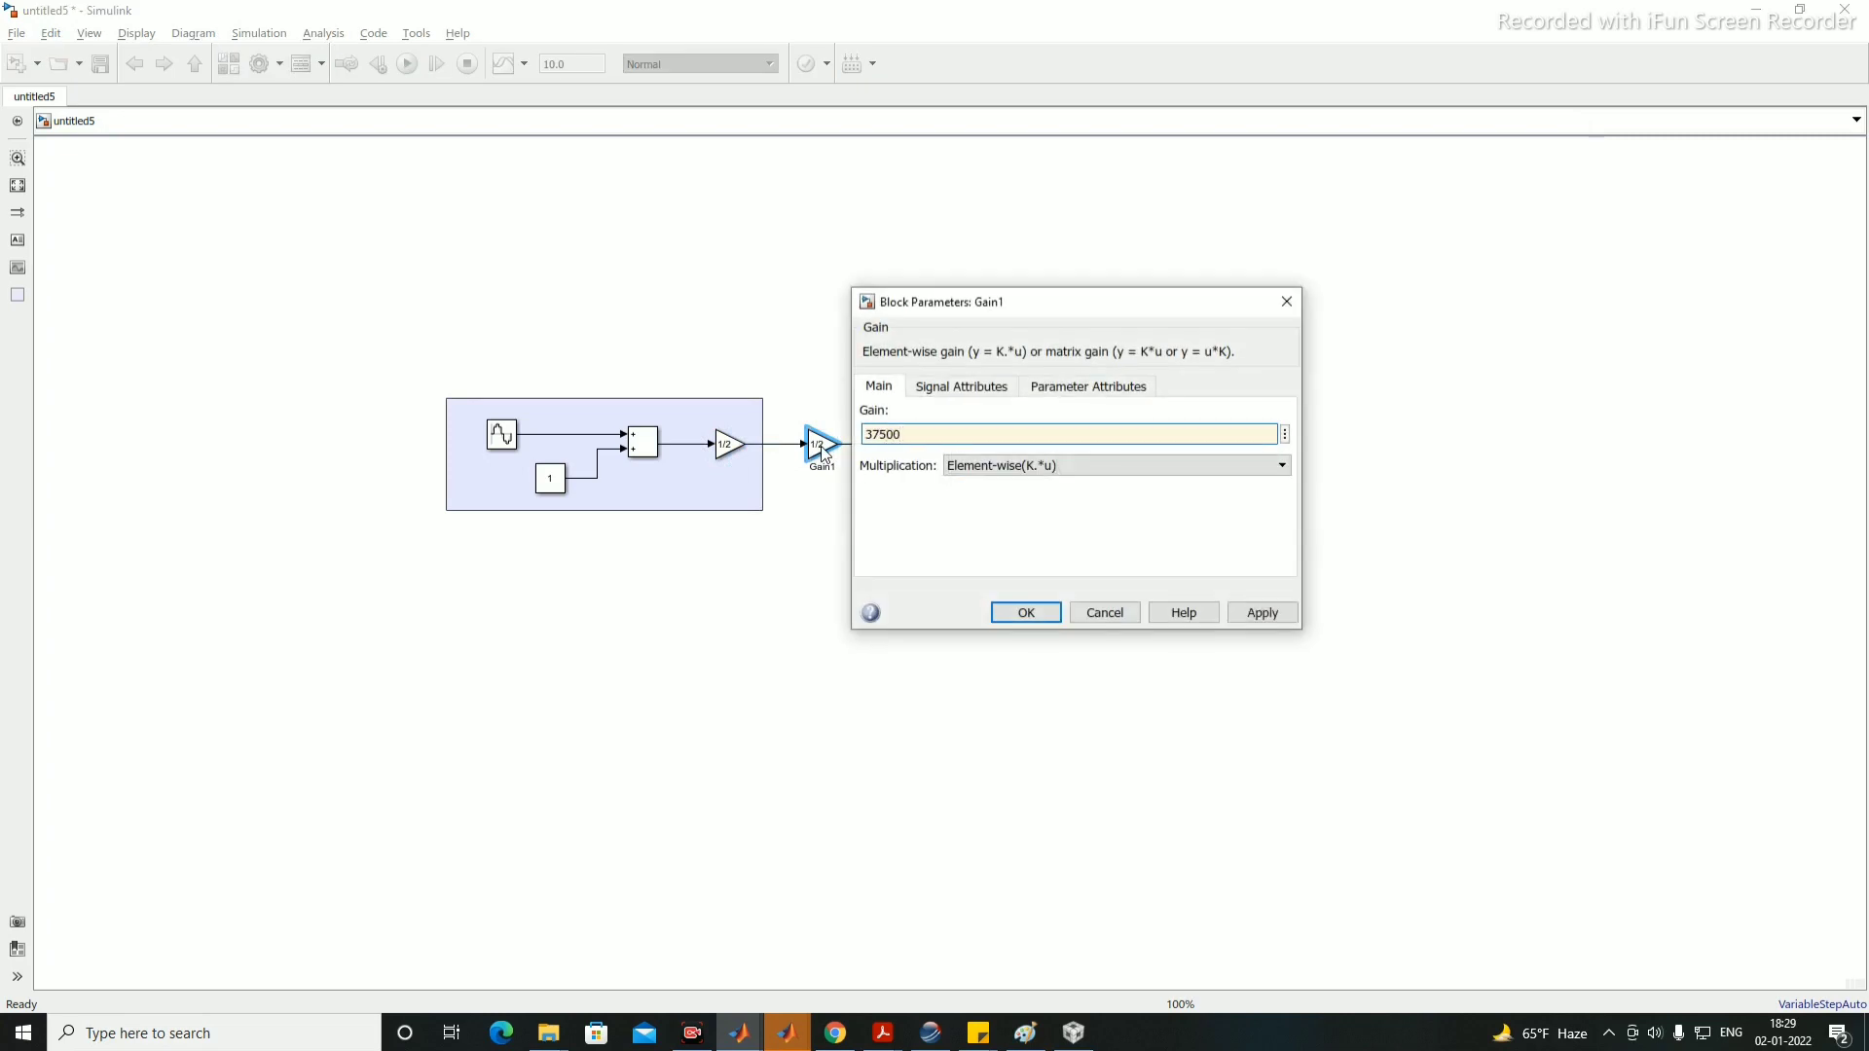
key(Return)
click(865, 547)
Step: Review the signal path into the ePWM block against the sawtooth sketch in Paint, and return to the Simulink model
click(761, 458)
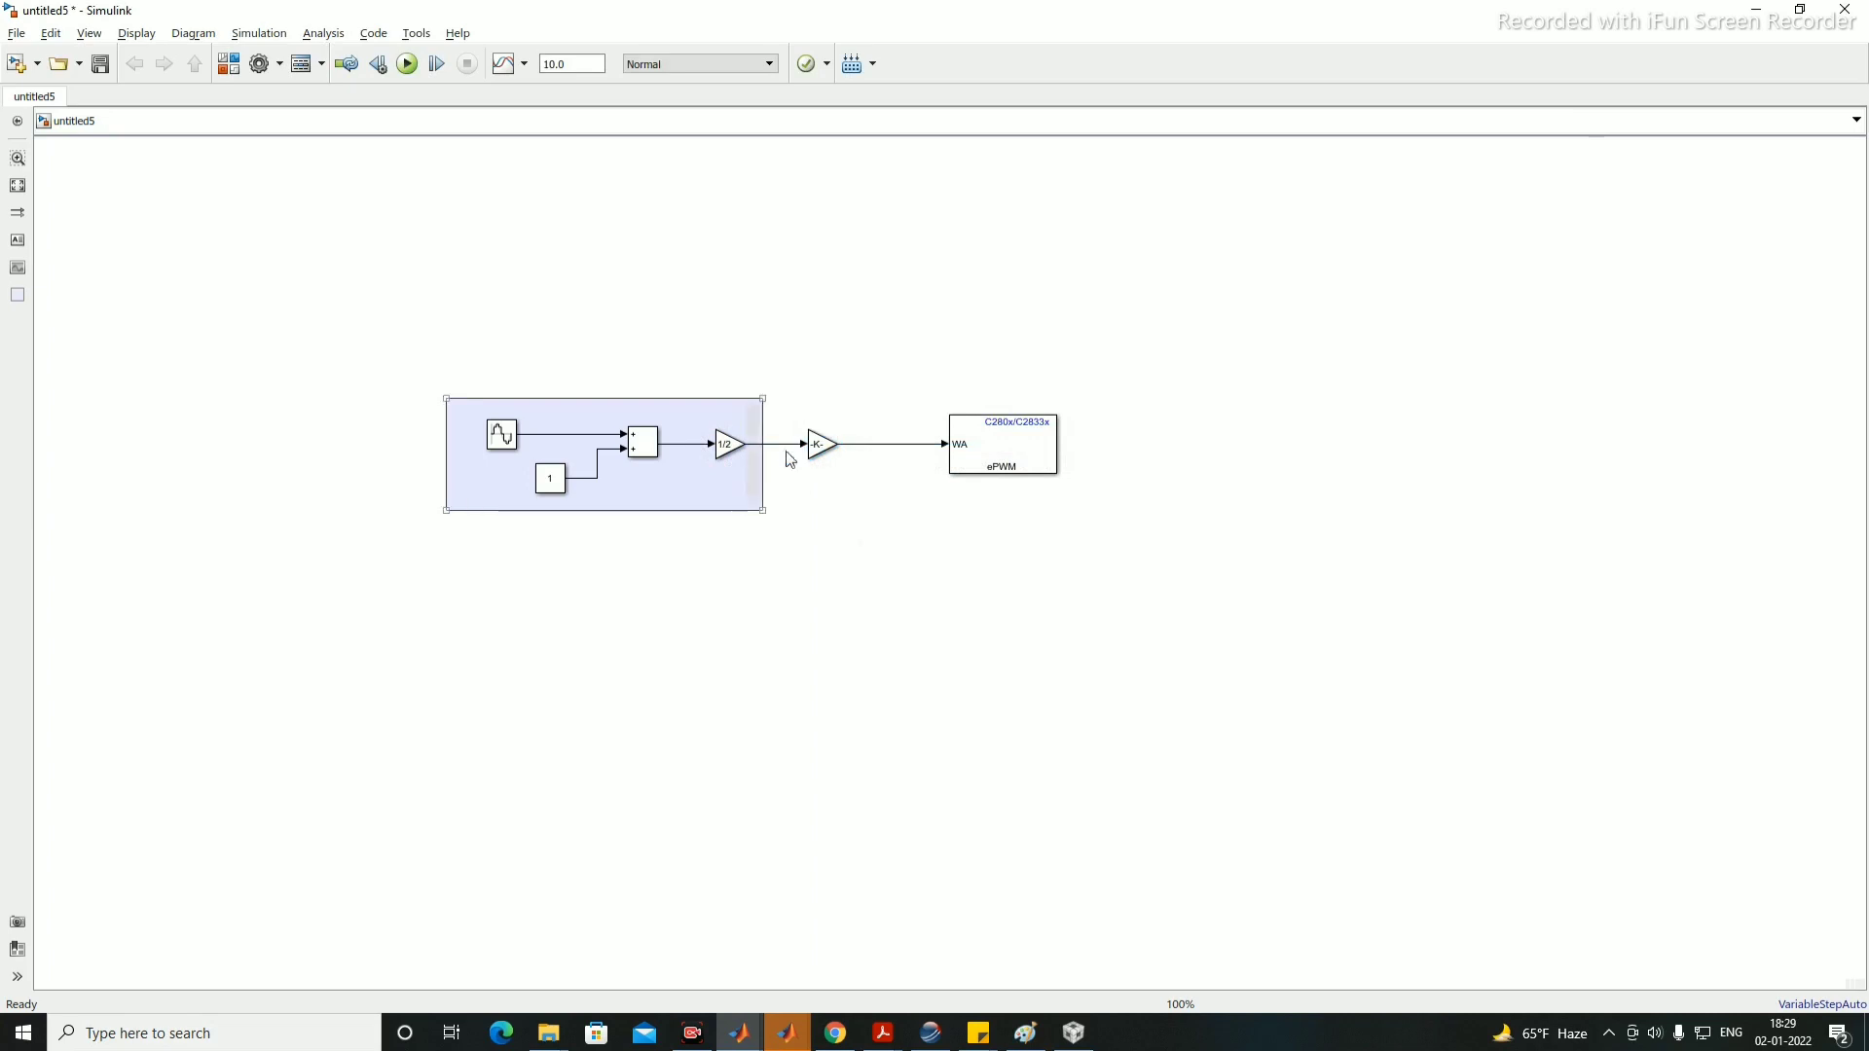
click(826, 460)
click(814, 454)
click(1024, 455)
click(871, 596)
key(alt+Tab)
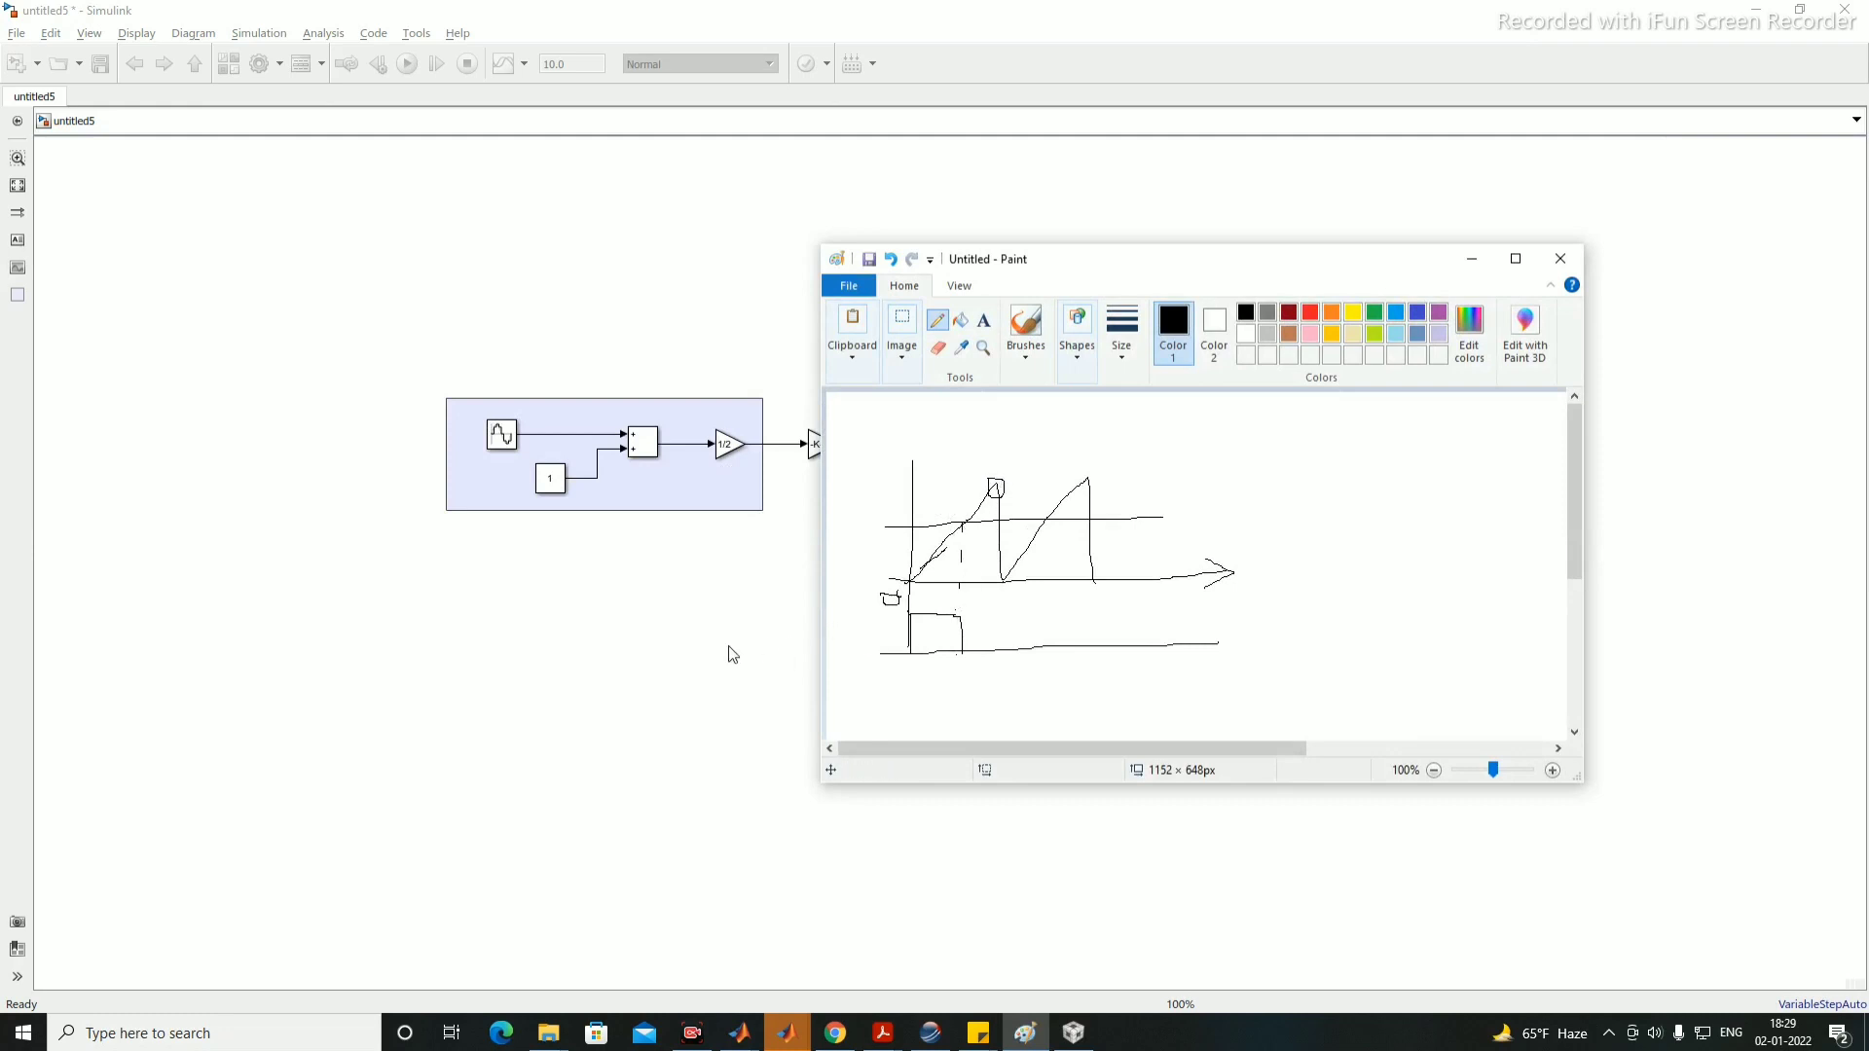
click(609, 632)
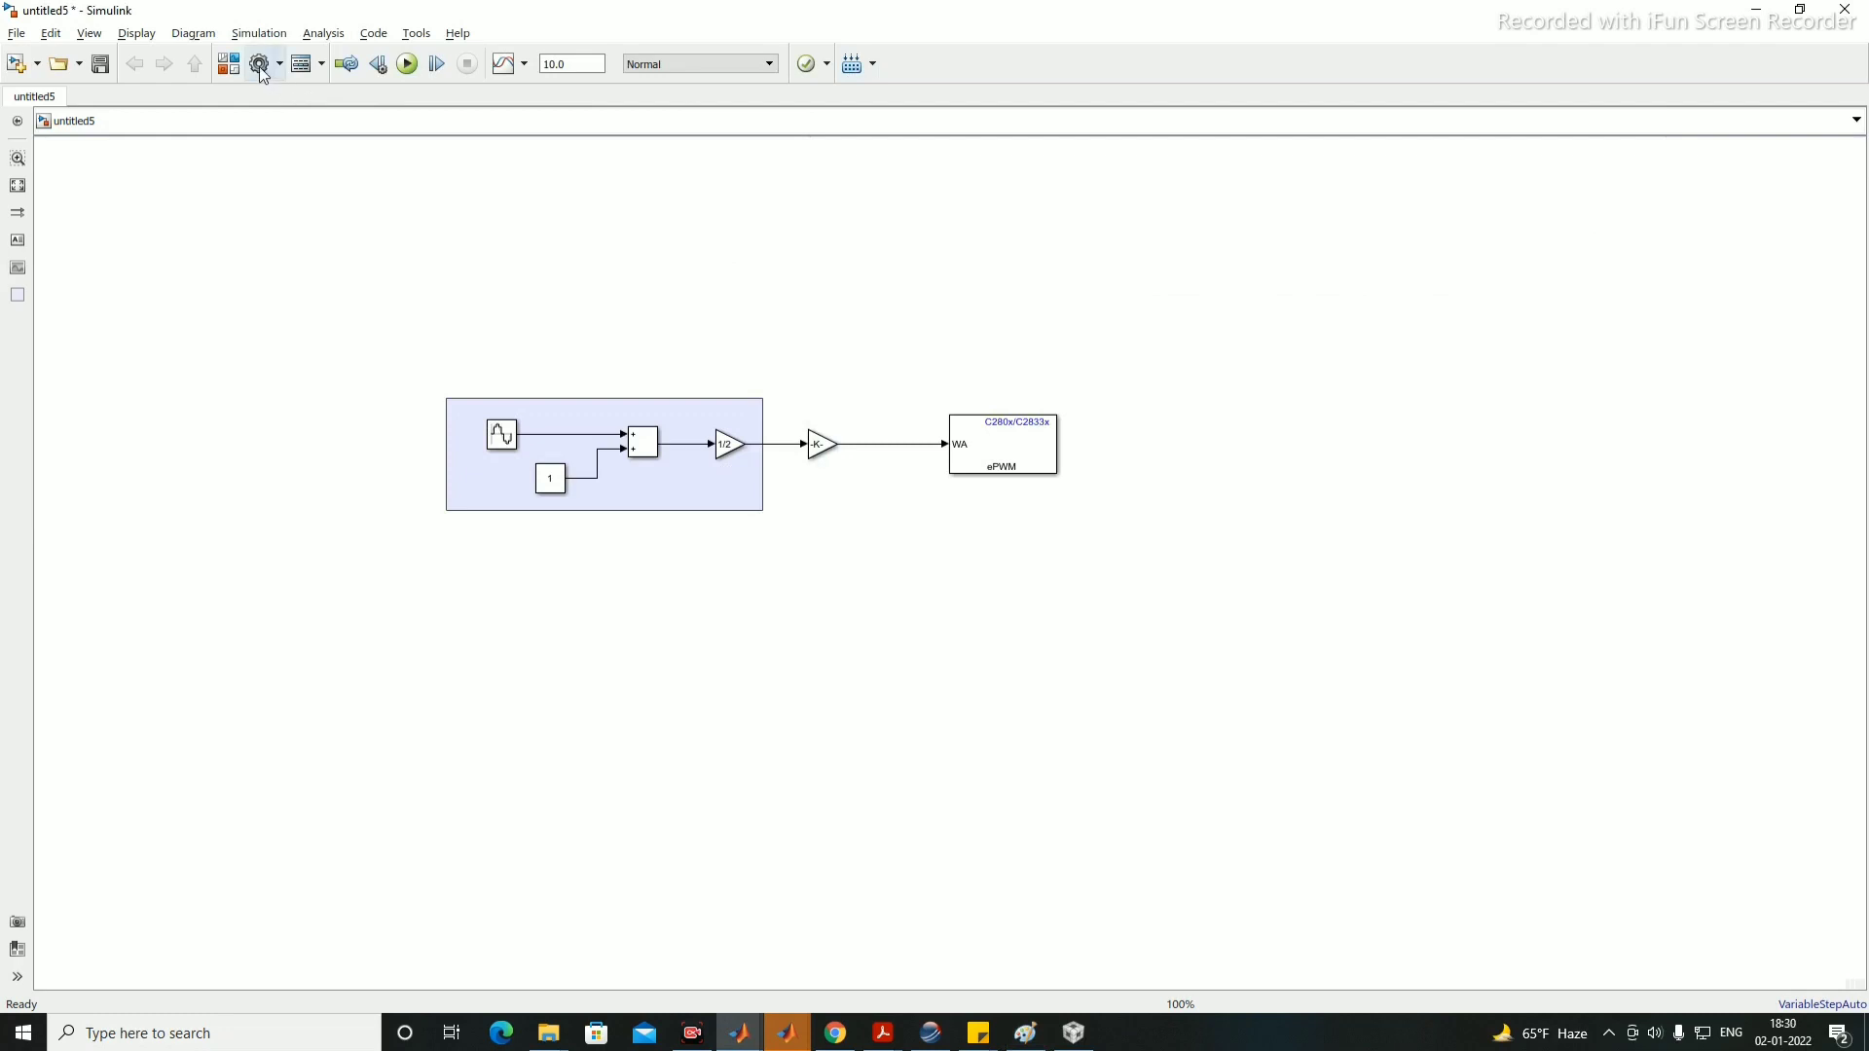
Step: Add a powergui block to the model and place it above the shaded area
double_click(332, 351)
text(powe)
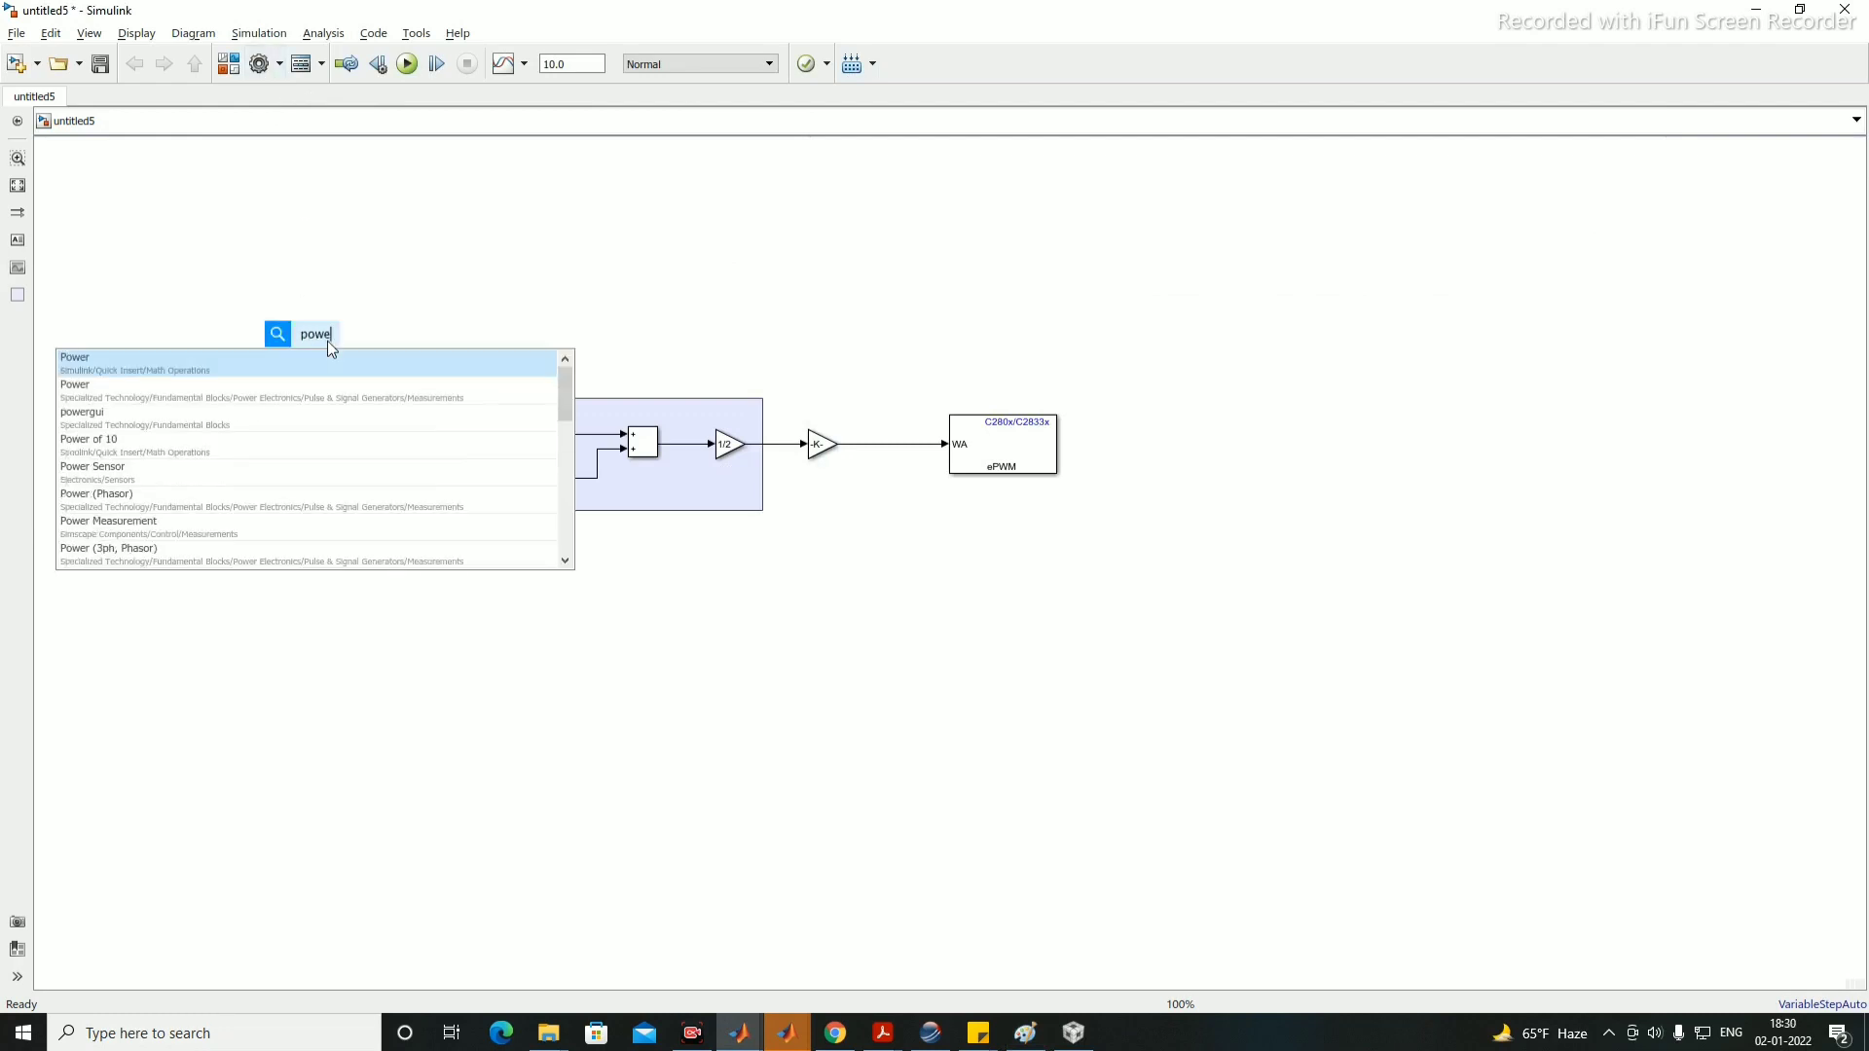
text(r)
key(Down)
key(Down)
key(Return)
drag(327, 341, 348, 314)
Step: Configure the solver as Fixed-step, ode3 (Bogacki-Shampine), with a fixed-step size of 5e-5, and apply the settings
click(259, 63)
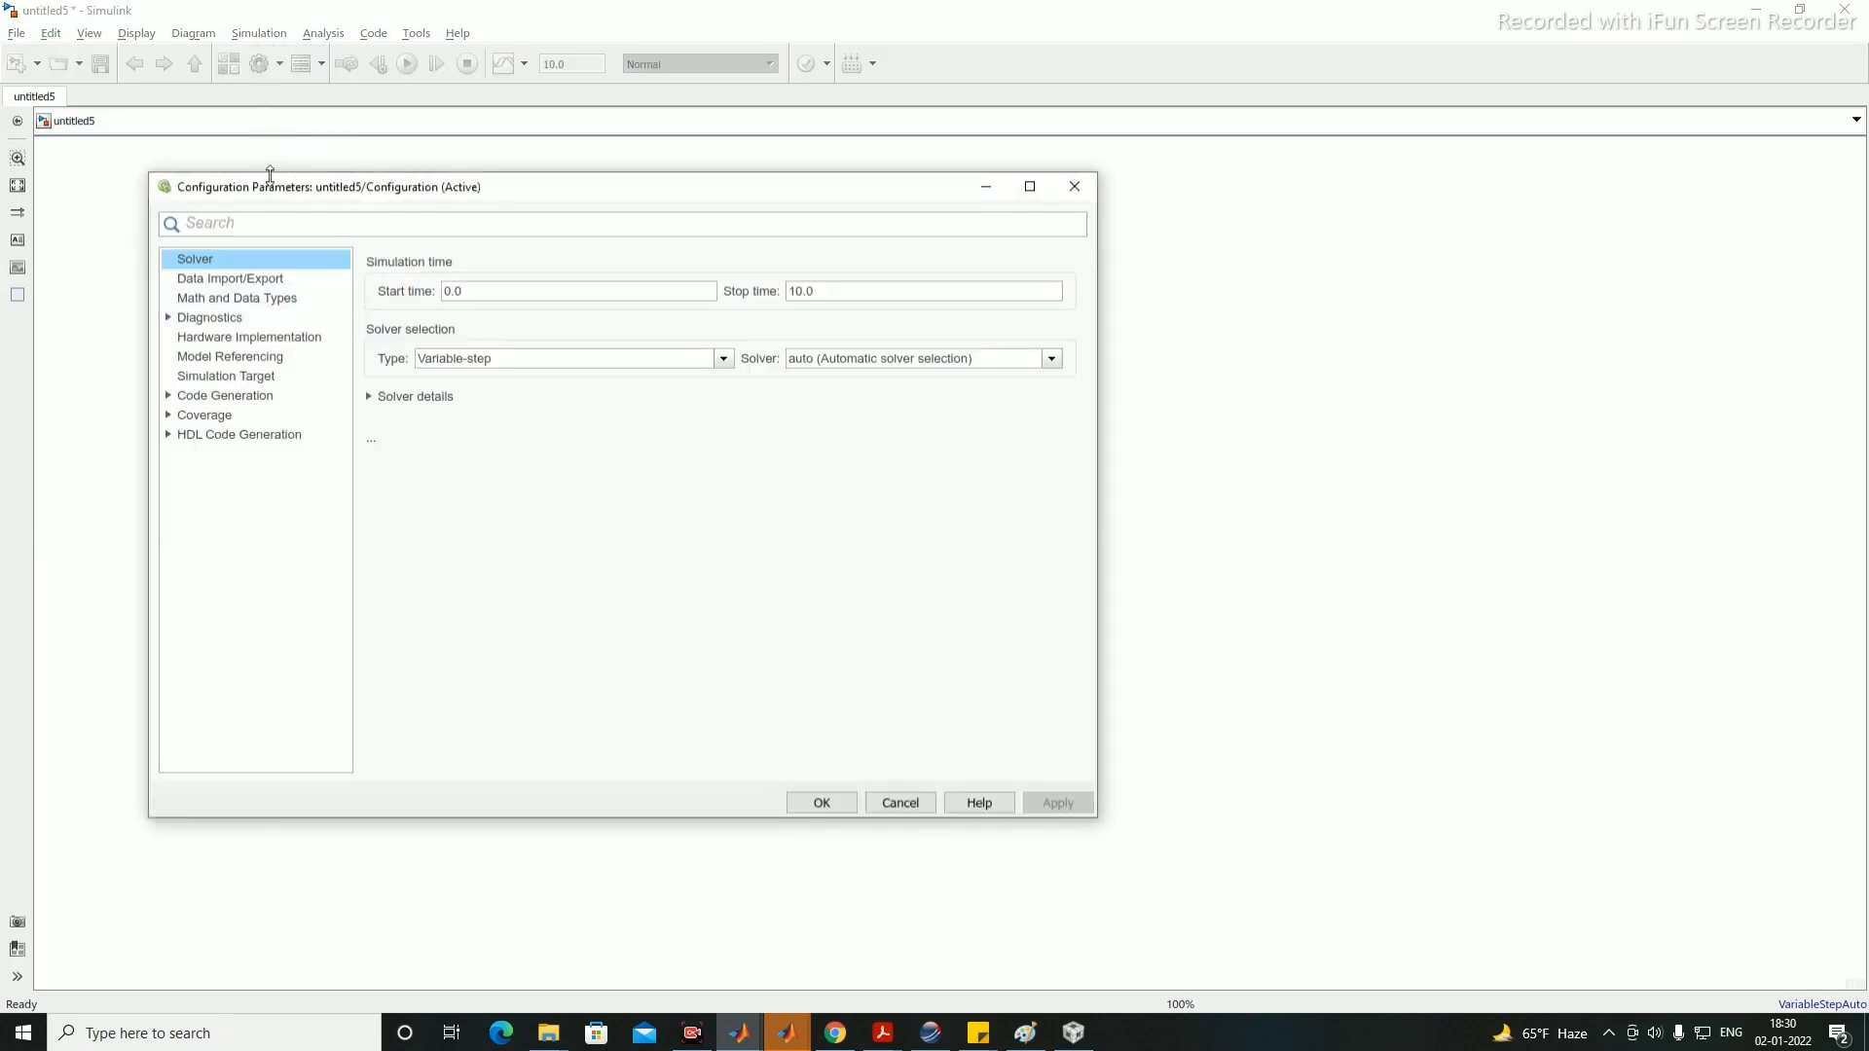
click(513, 363)
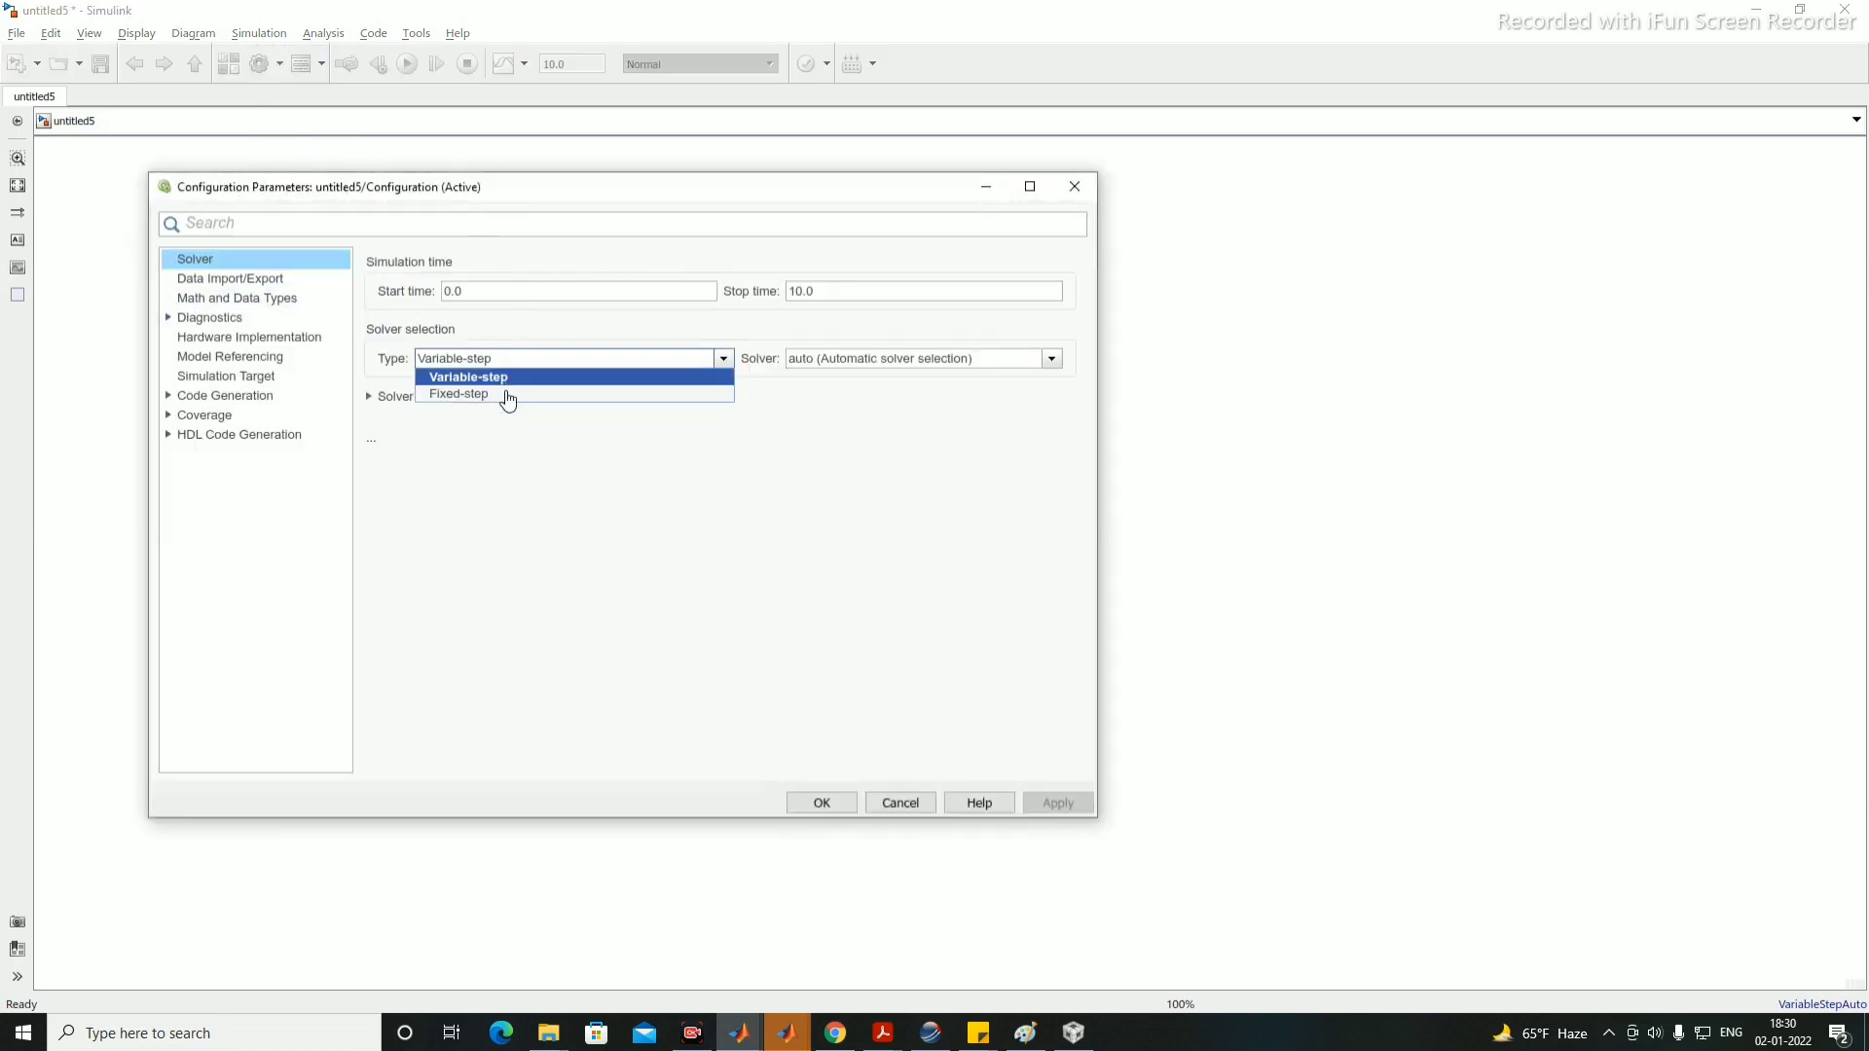
click(504, 394)
click(822, 361)
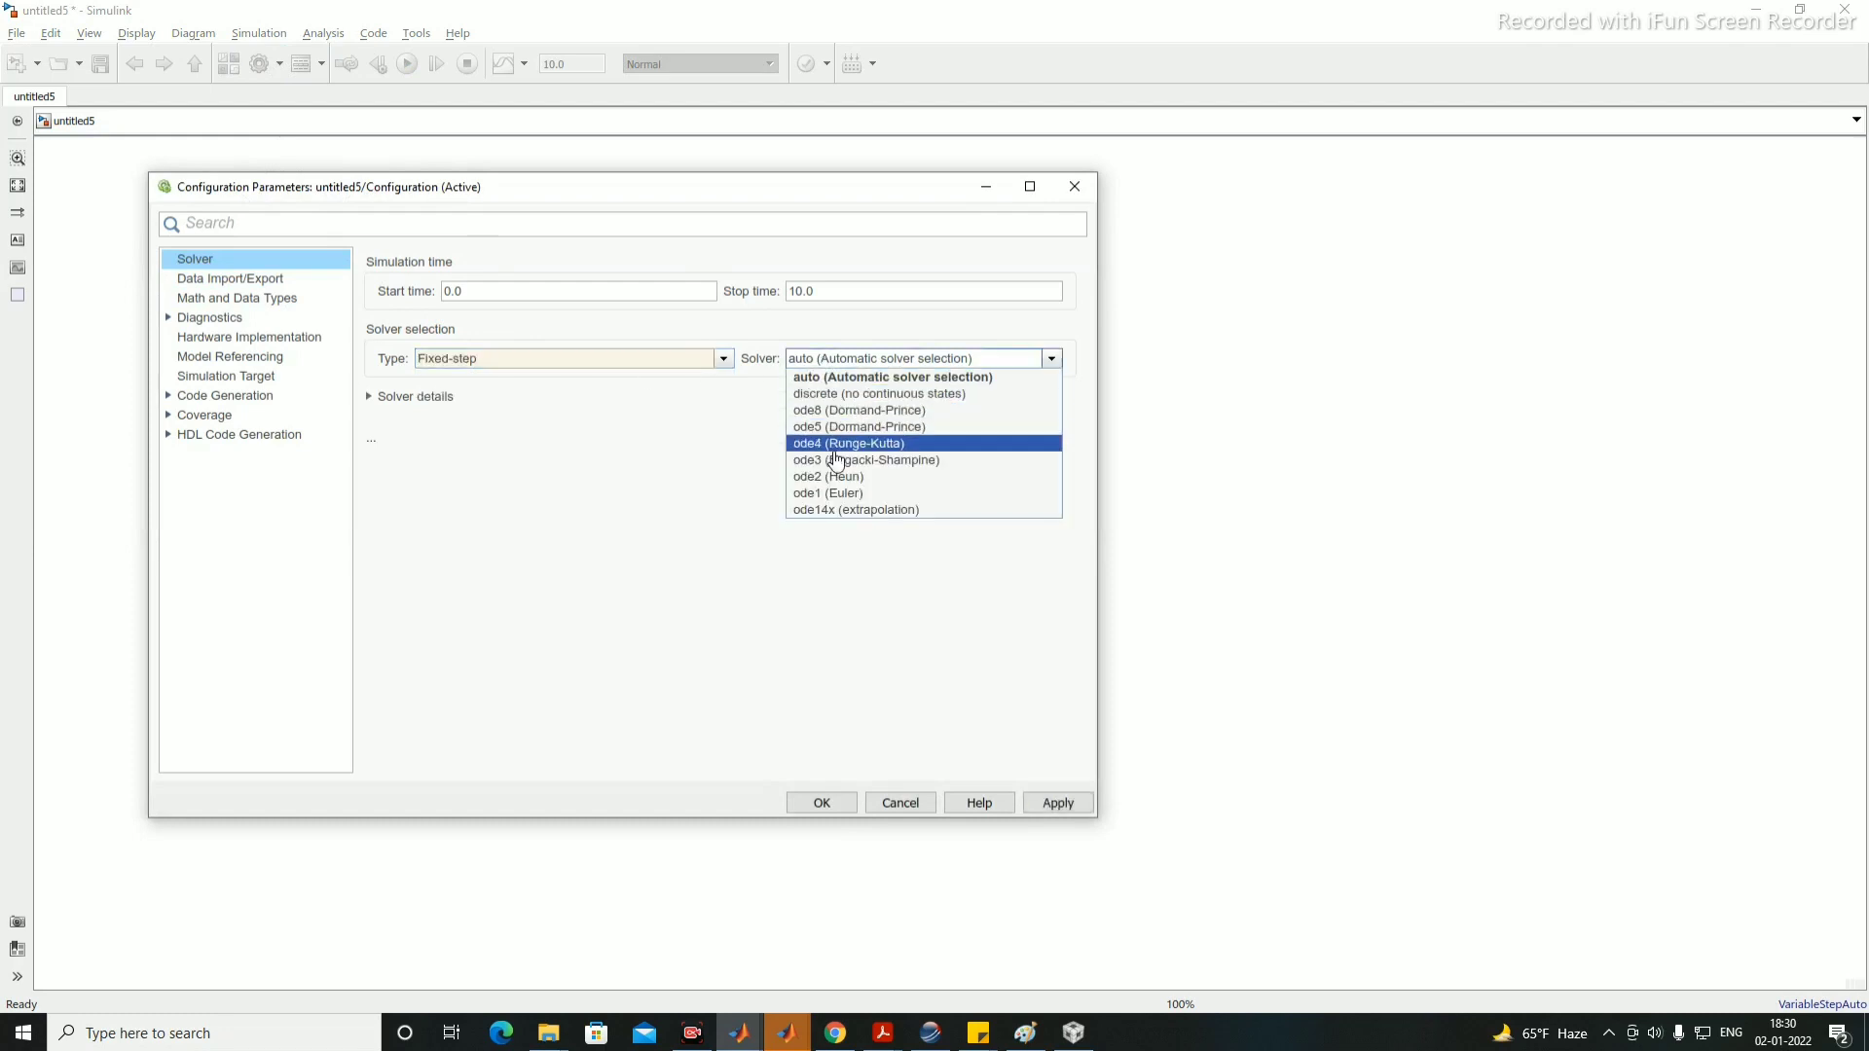
click(839, 462)
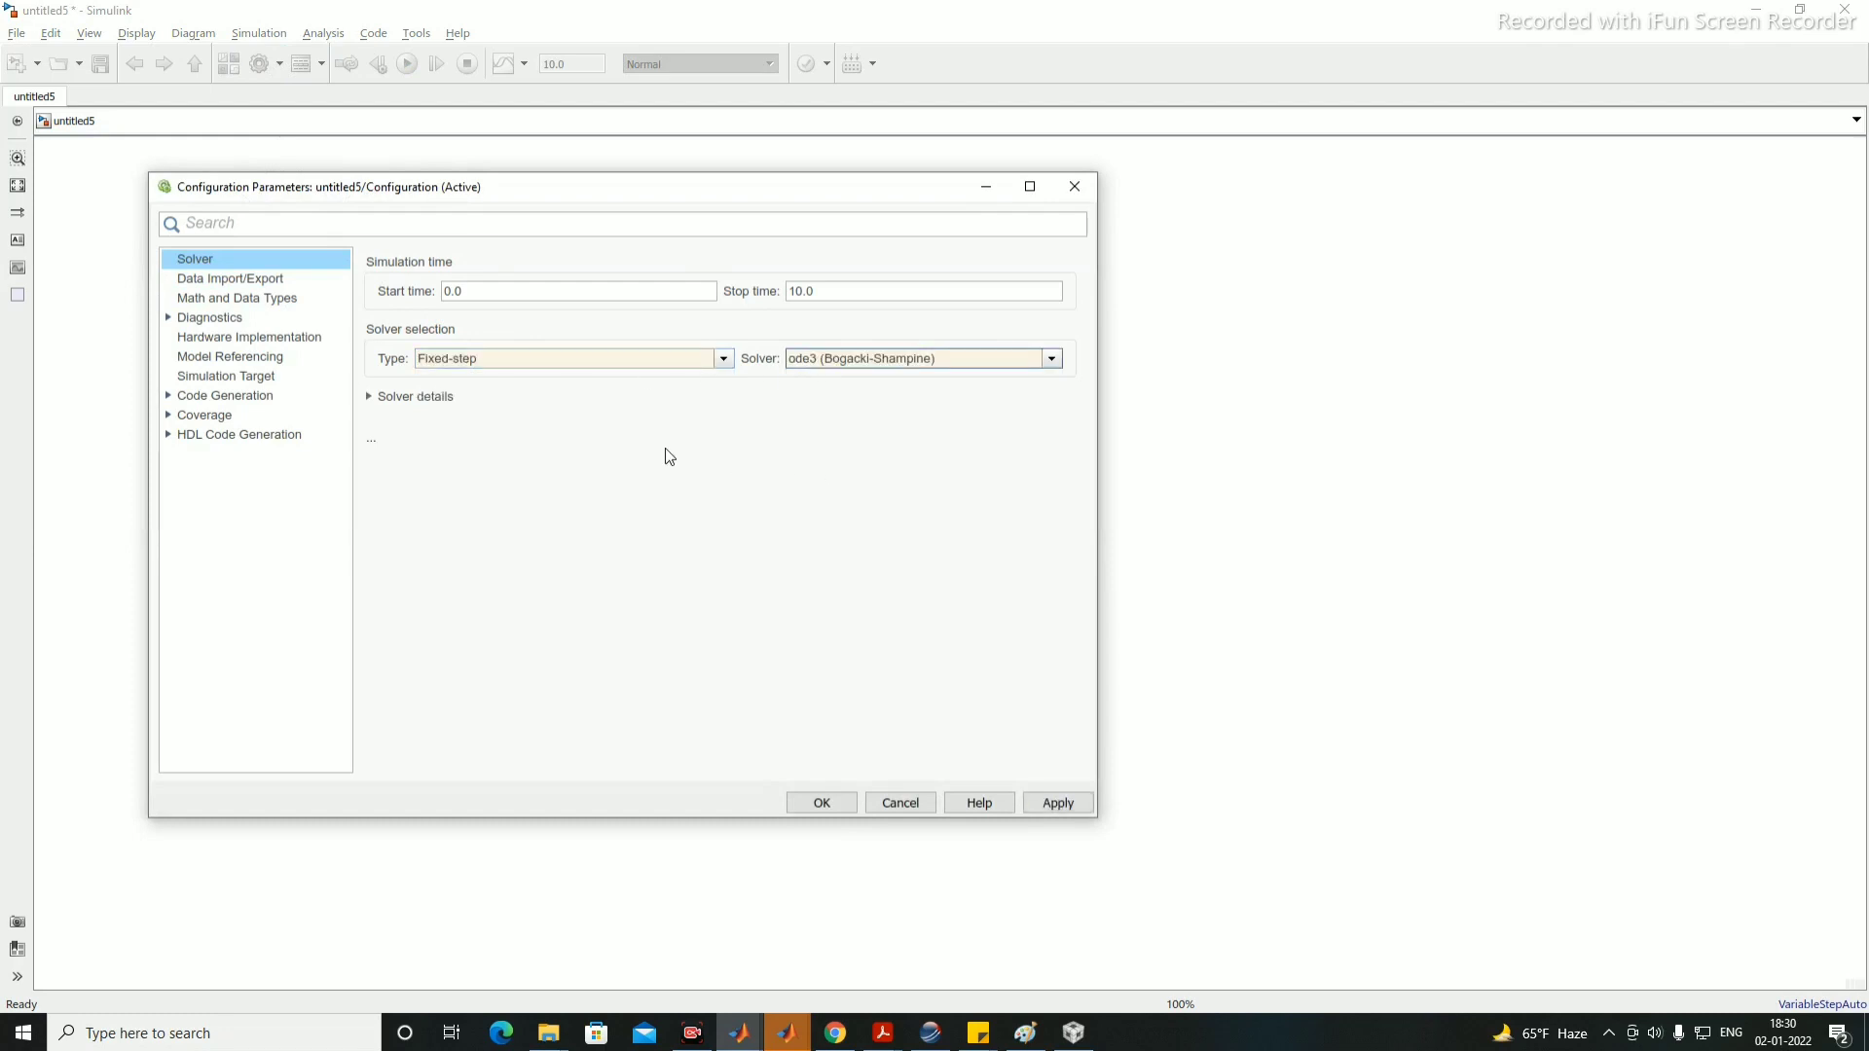
click(401, 397)
double_click(707, 436)
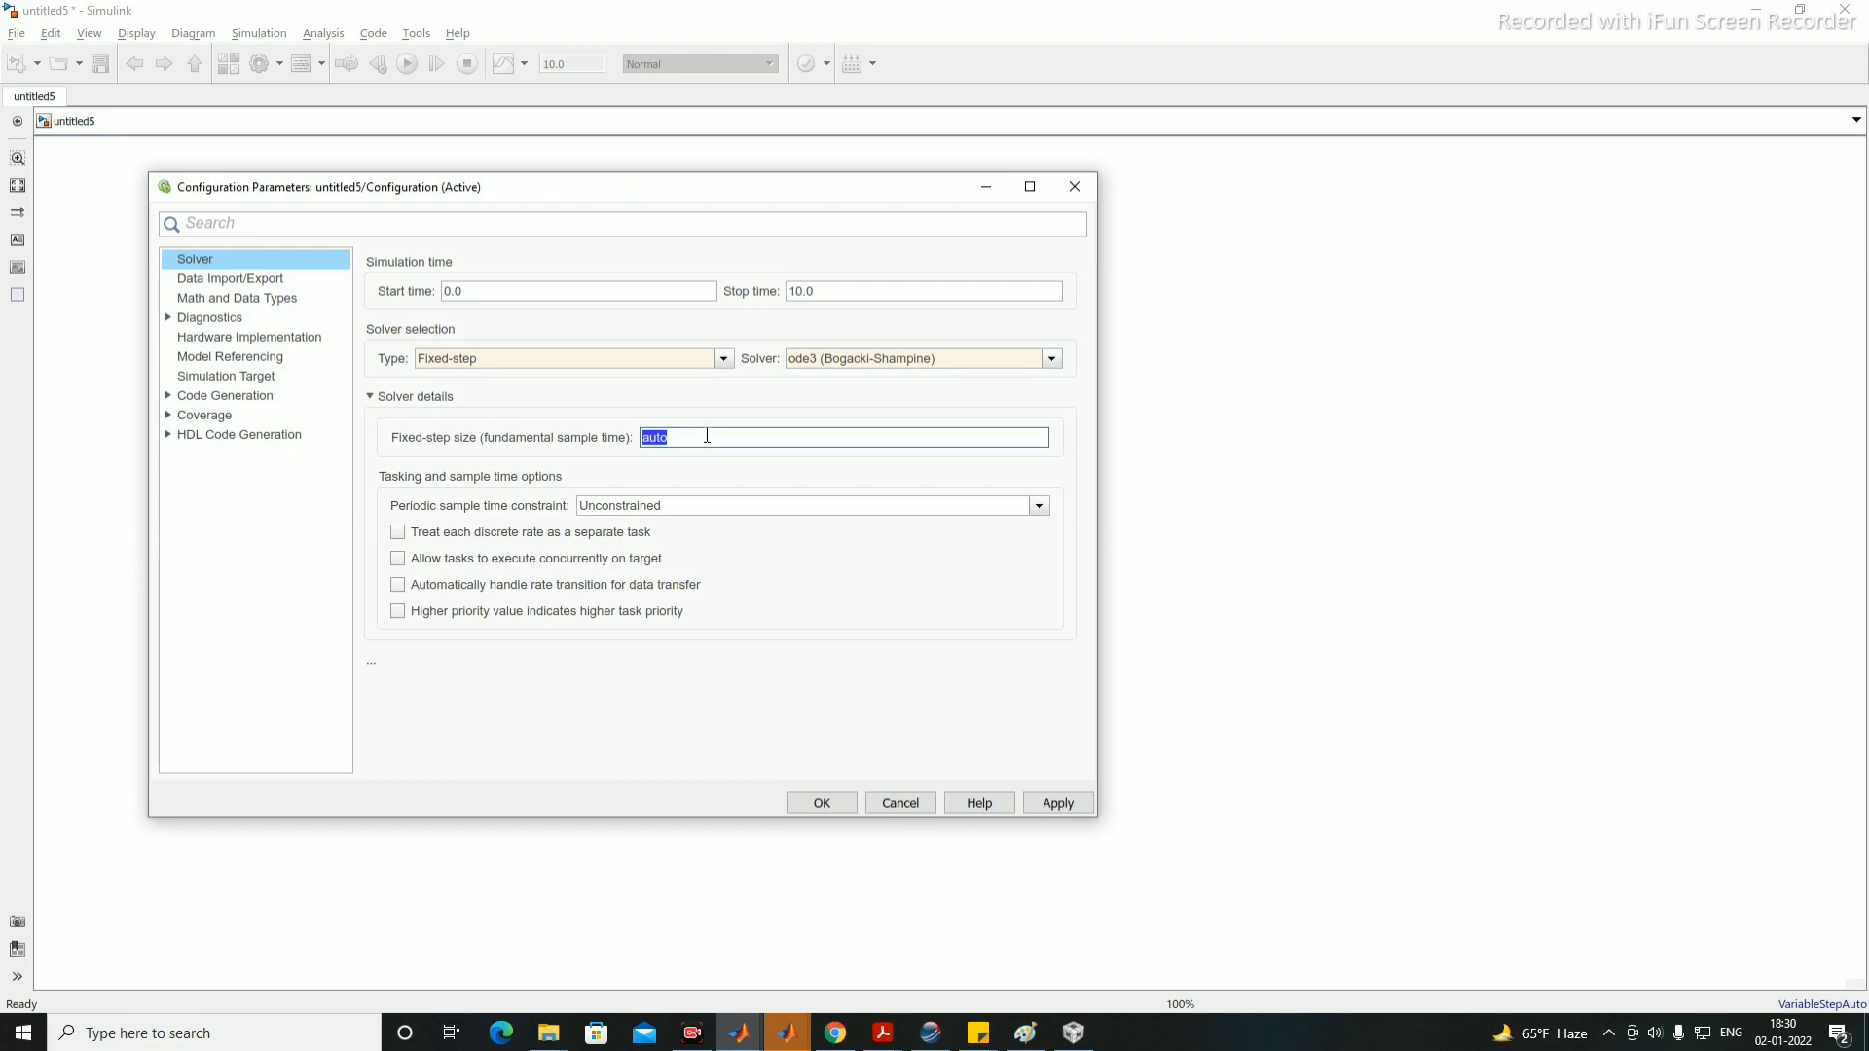
text(5e-5)
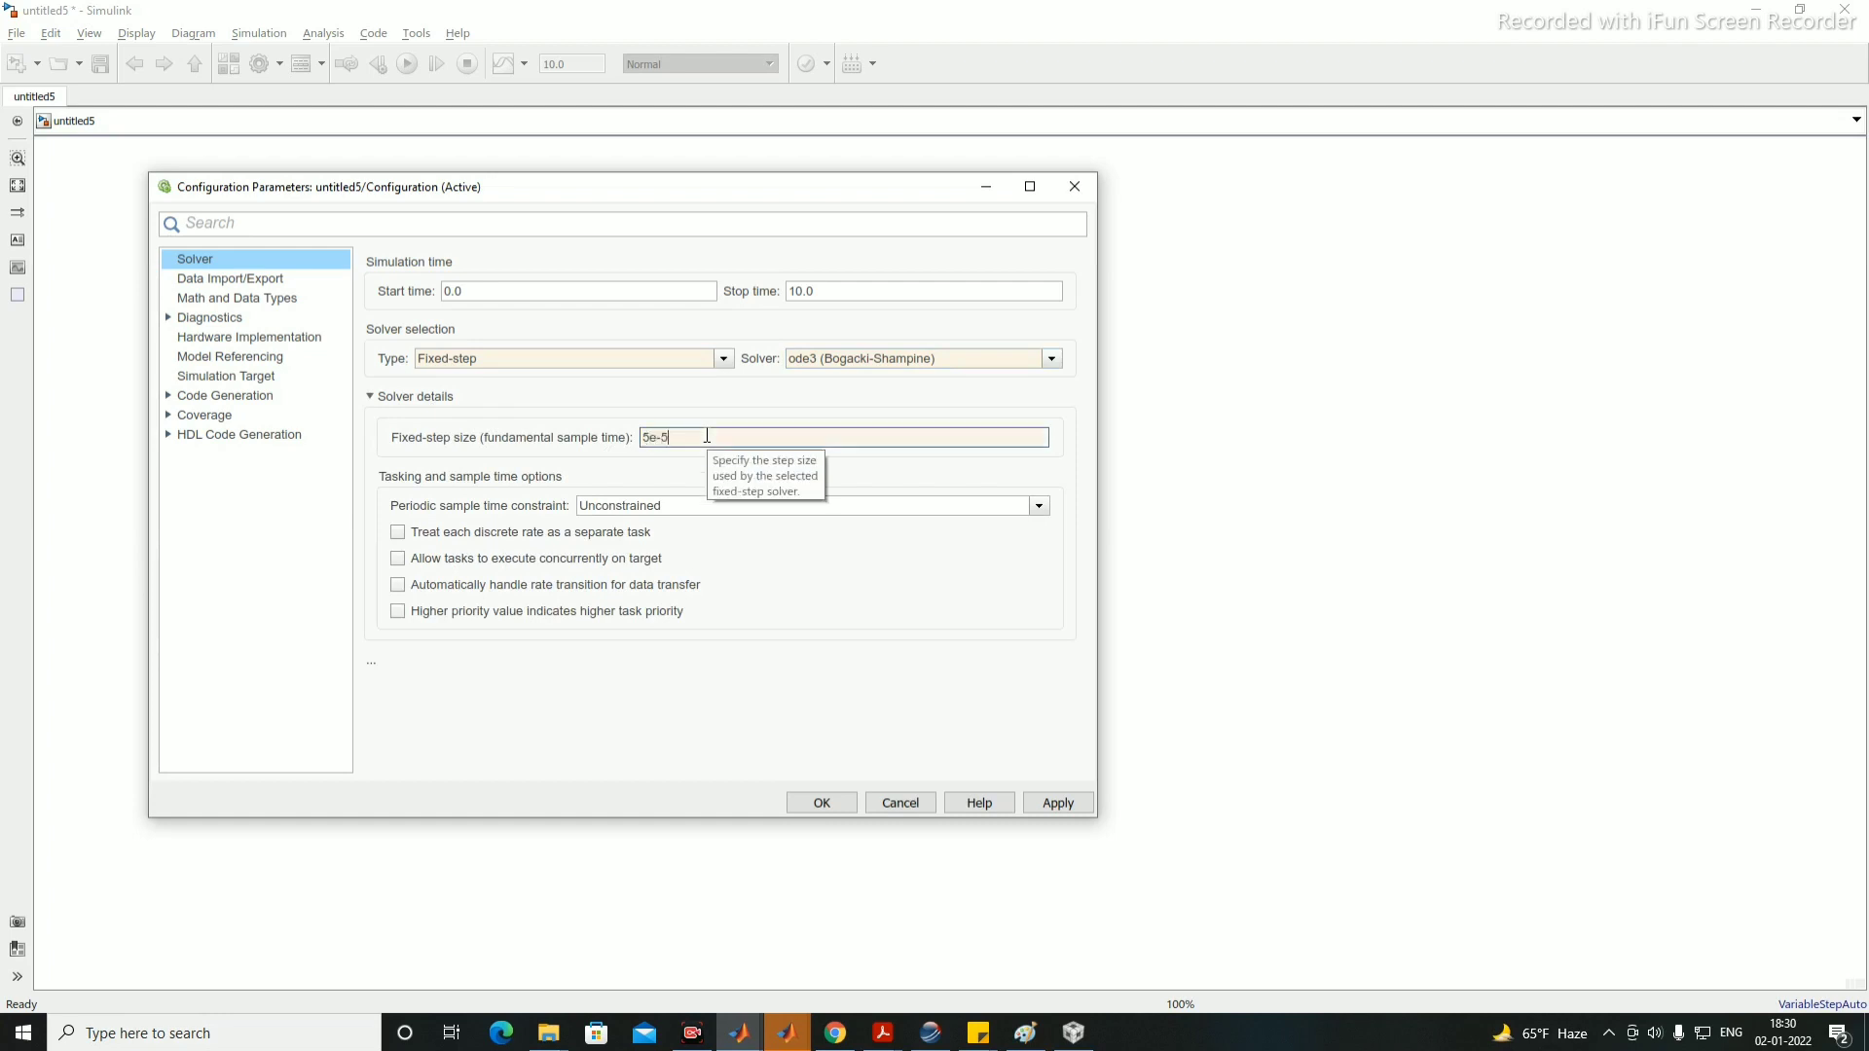
click(1077, 804)
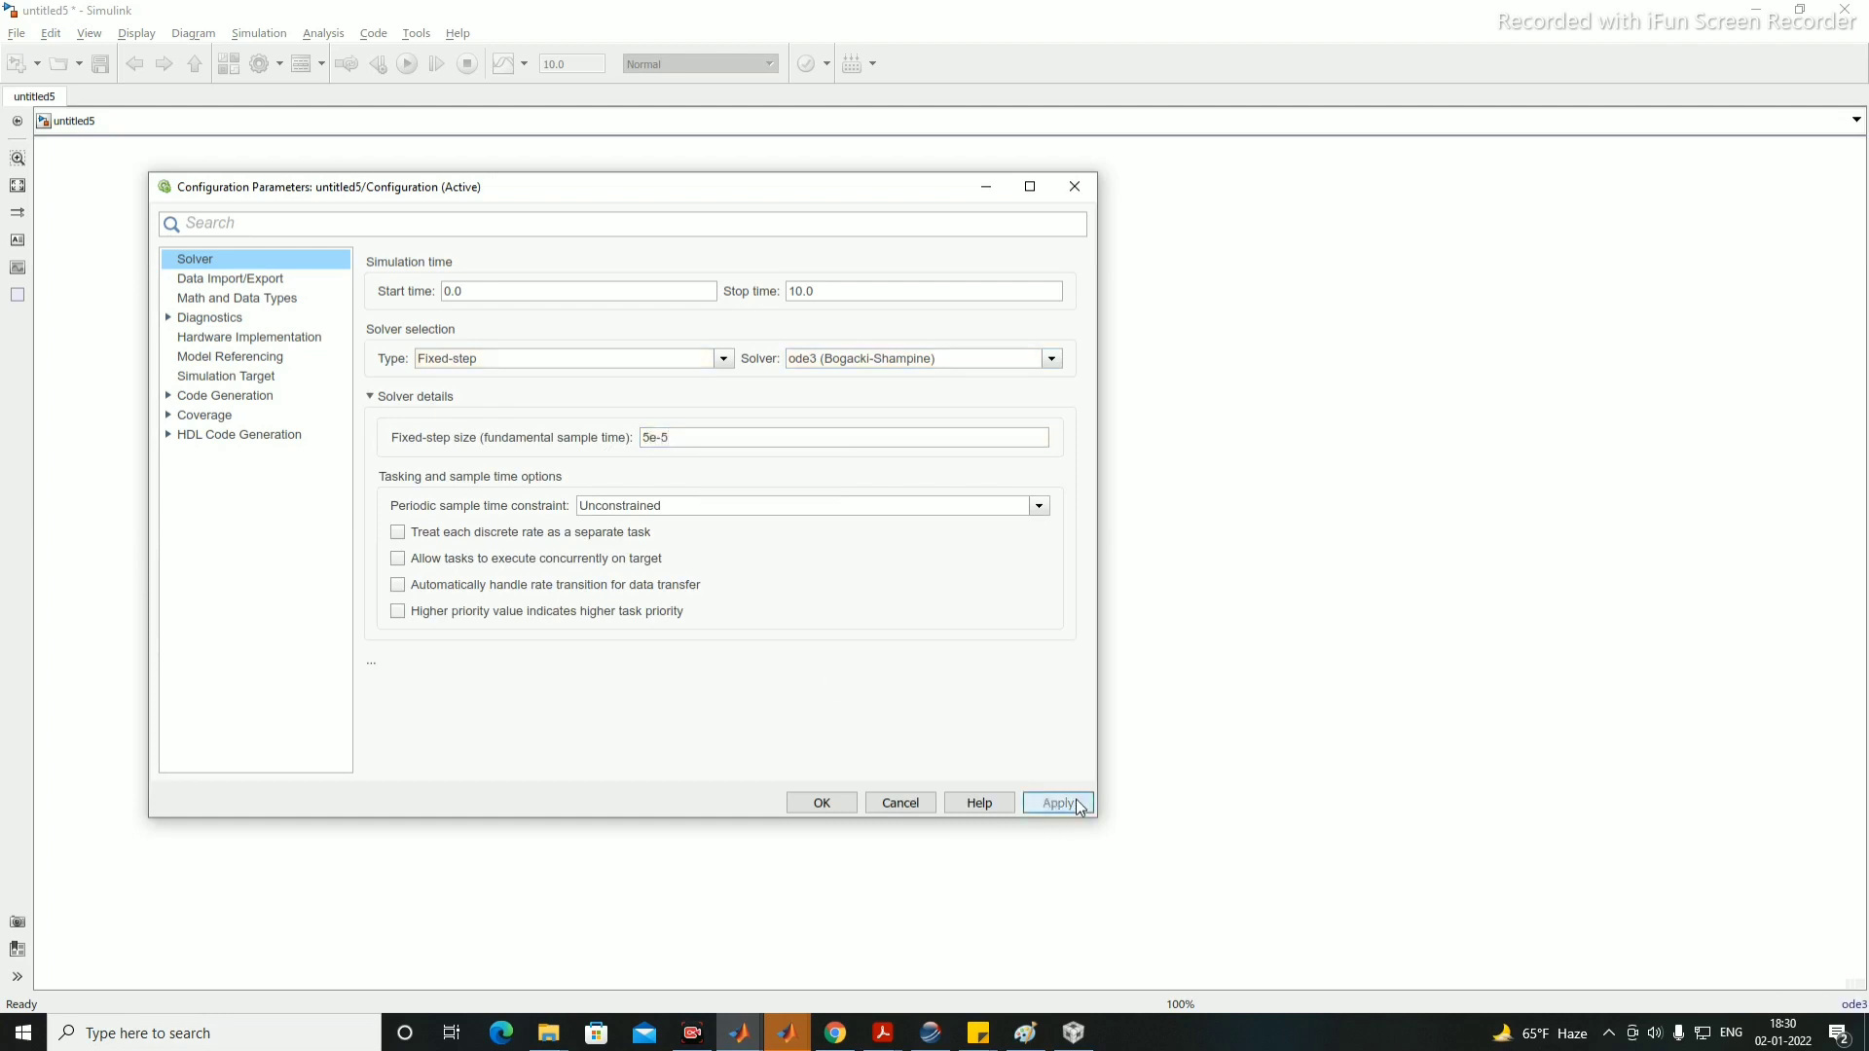
Step: Set the hardware board to TI Delfino F2833x in the hardware implementation settings and accept the configuration parameters
click(204, 339)
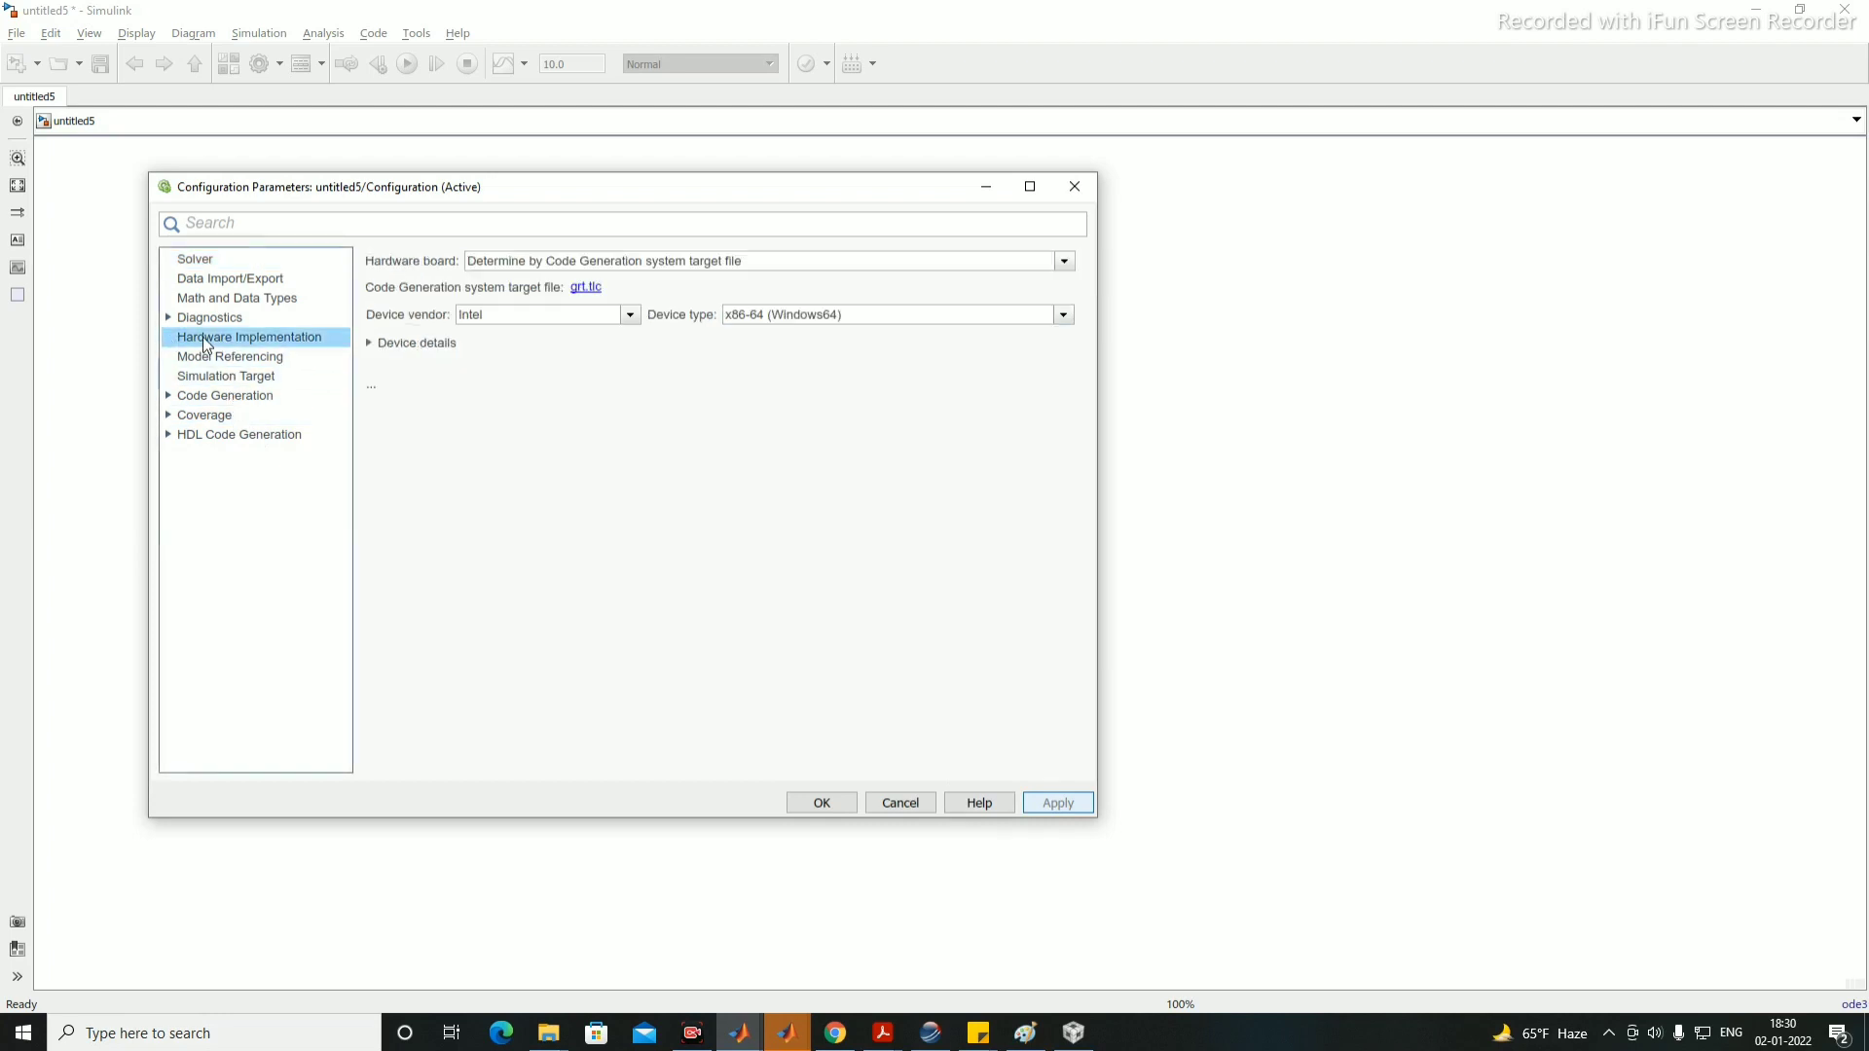
click(674, 261)
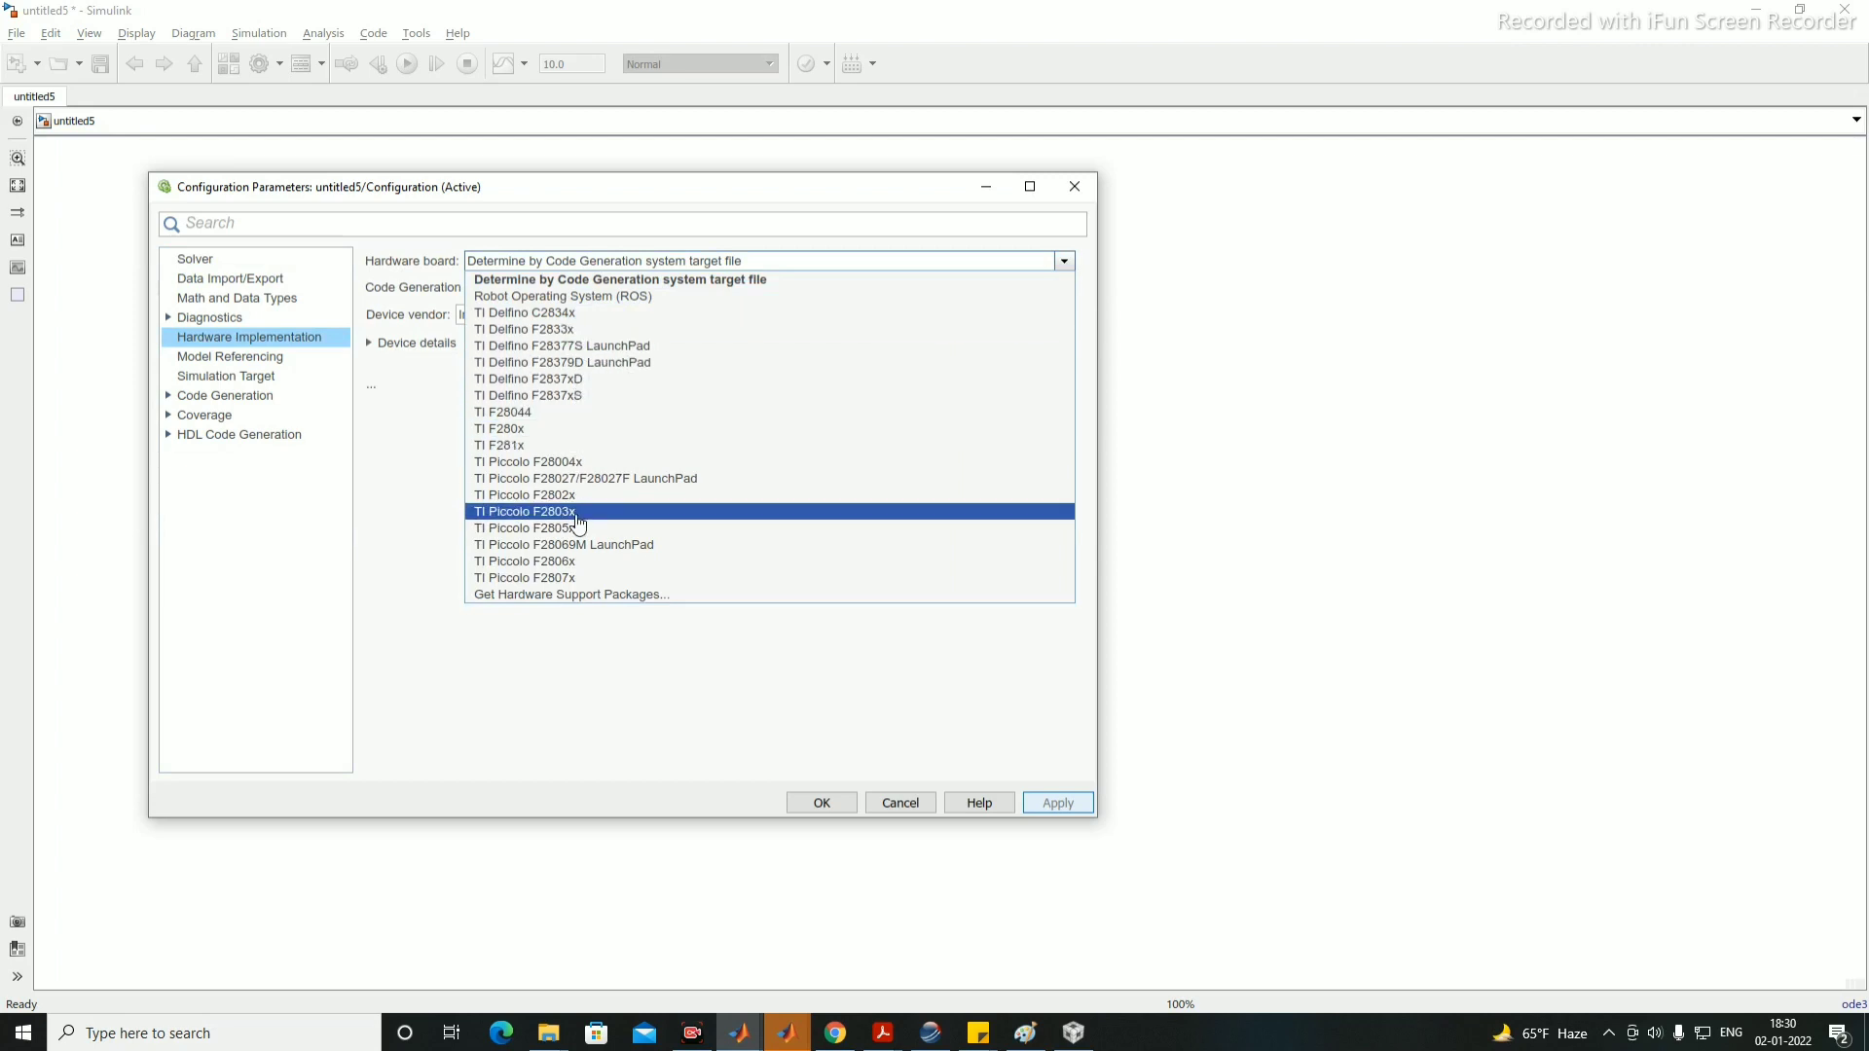
click(594, 331)
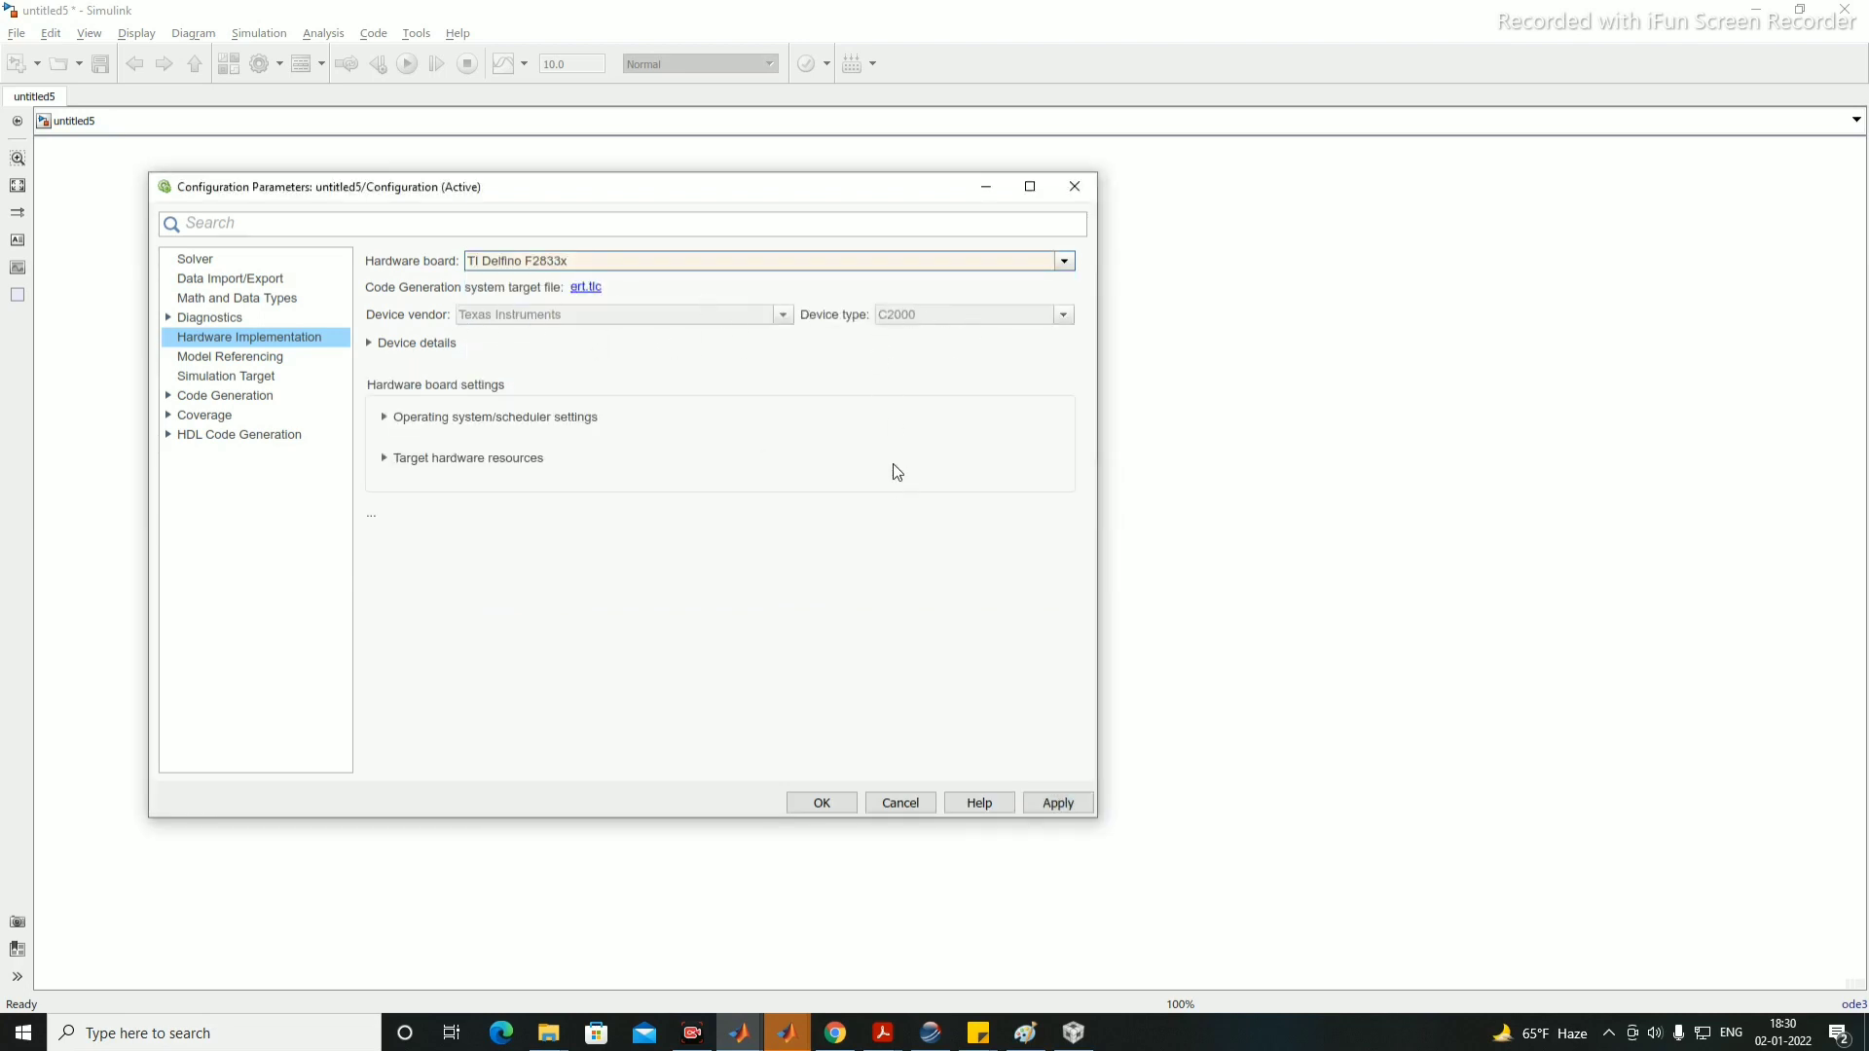
click(1060, 804)
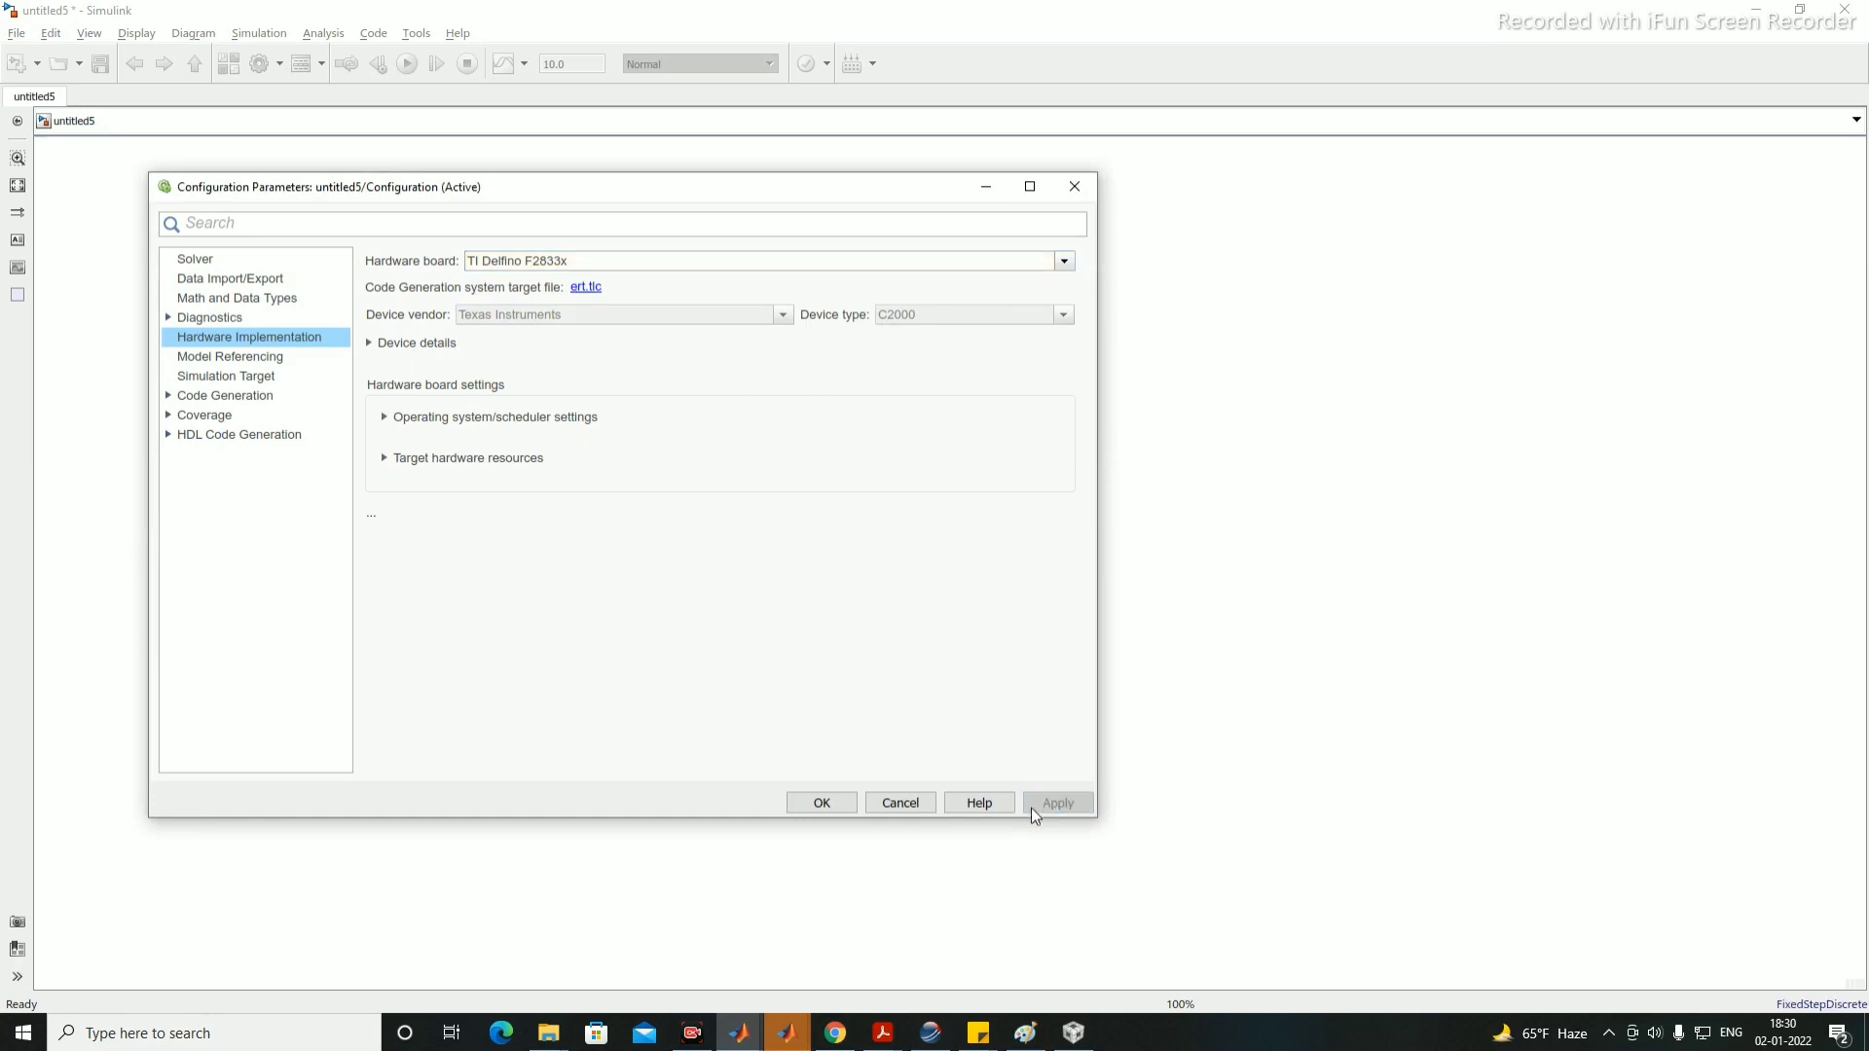
click(822, 803)
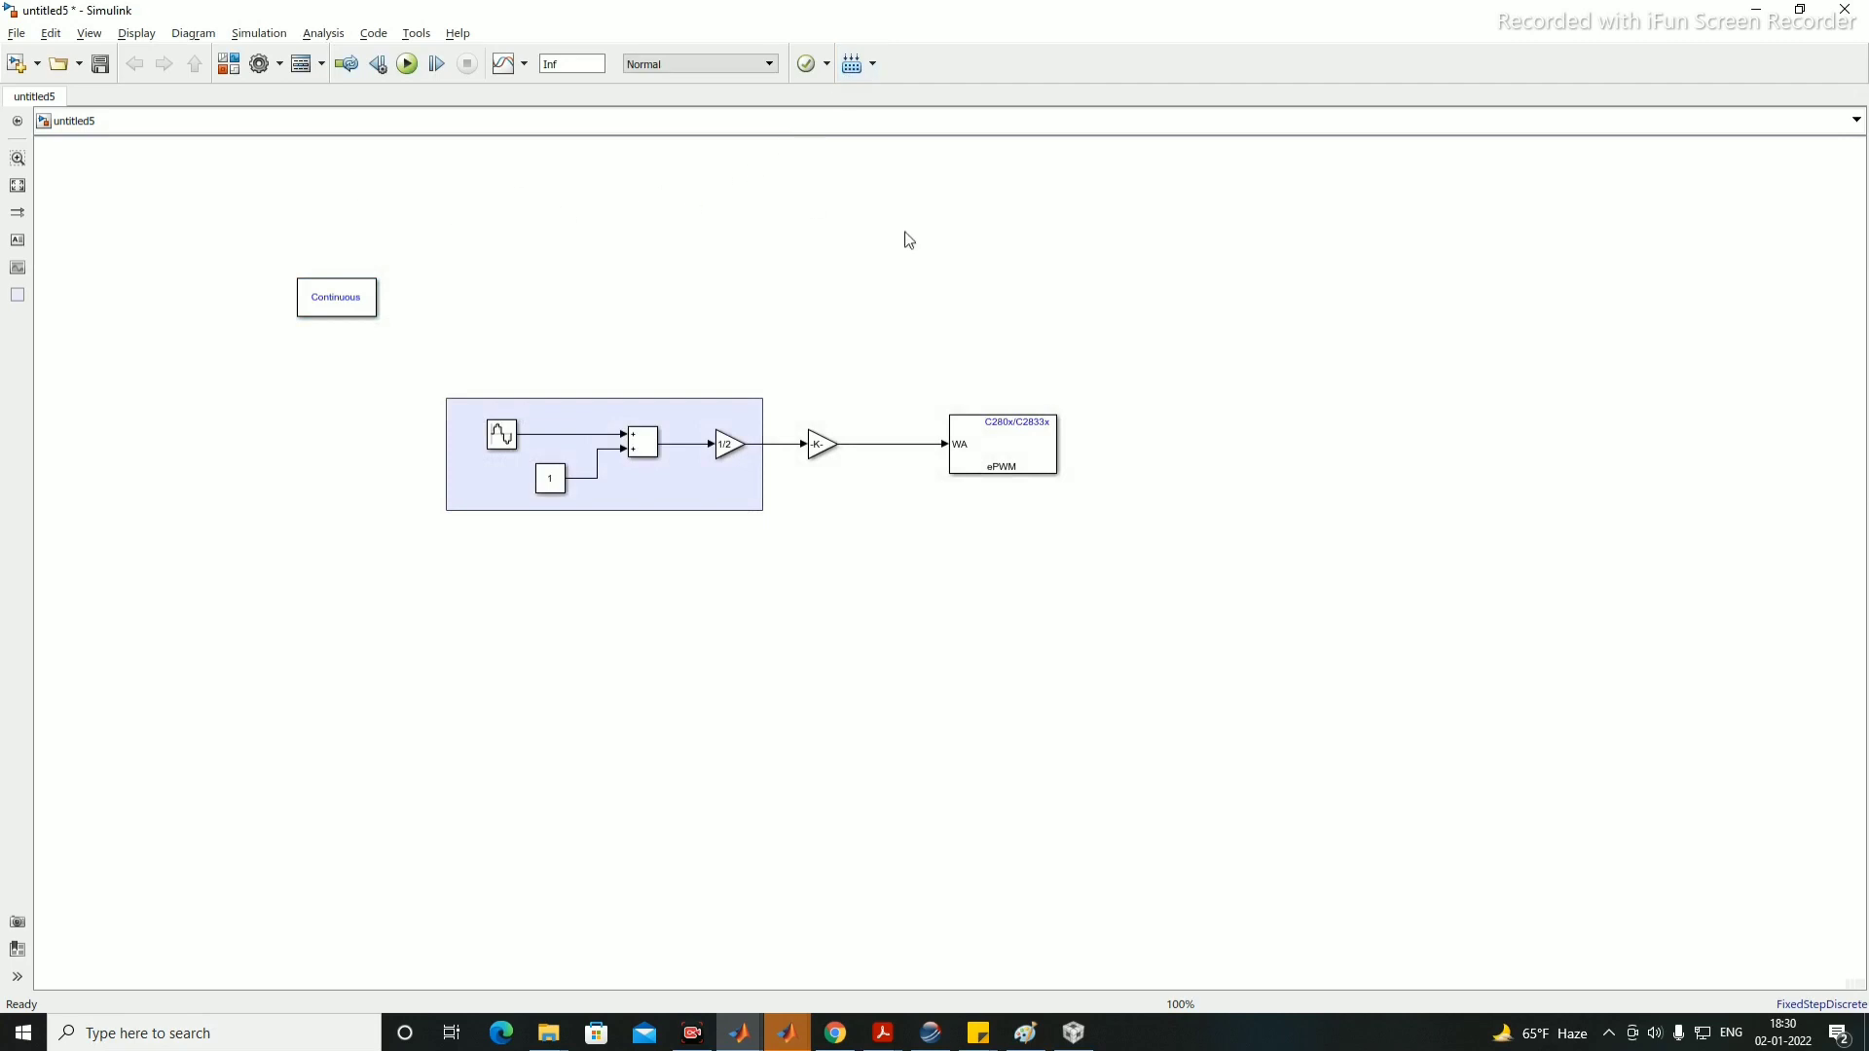
Step: Build the model and deploy it to hardware
click(685, 443)
scroll(449, 359, up, 1)
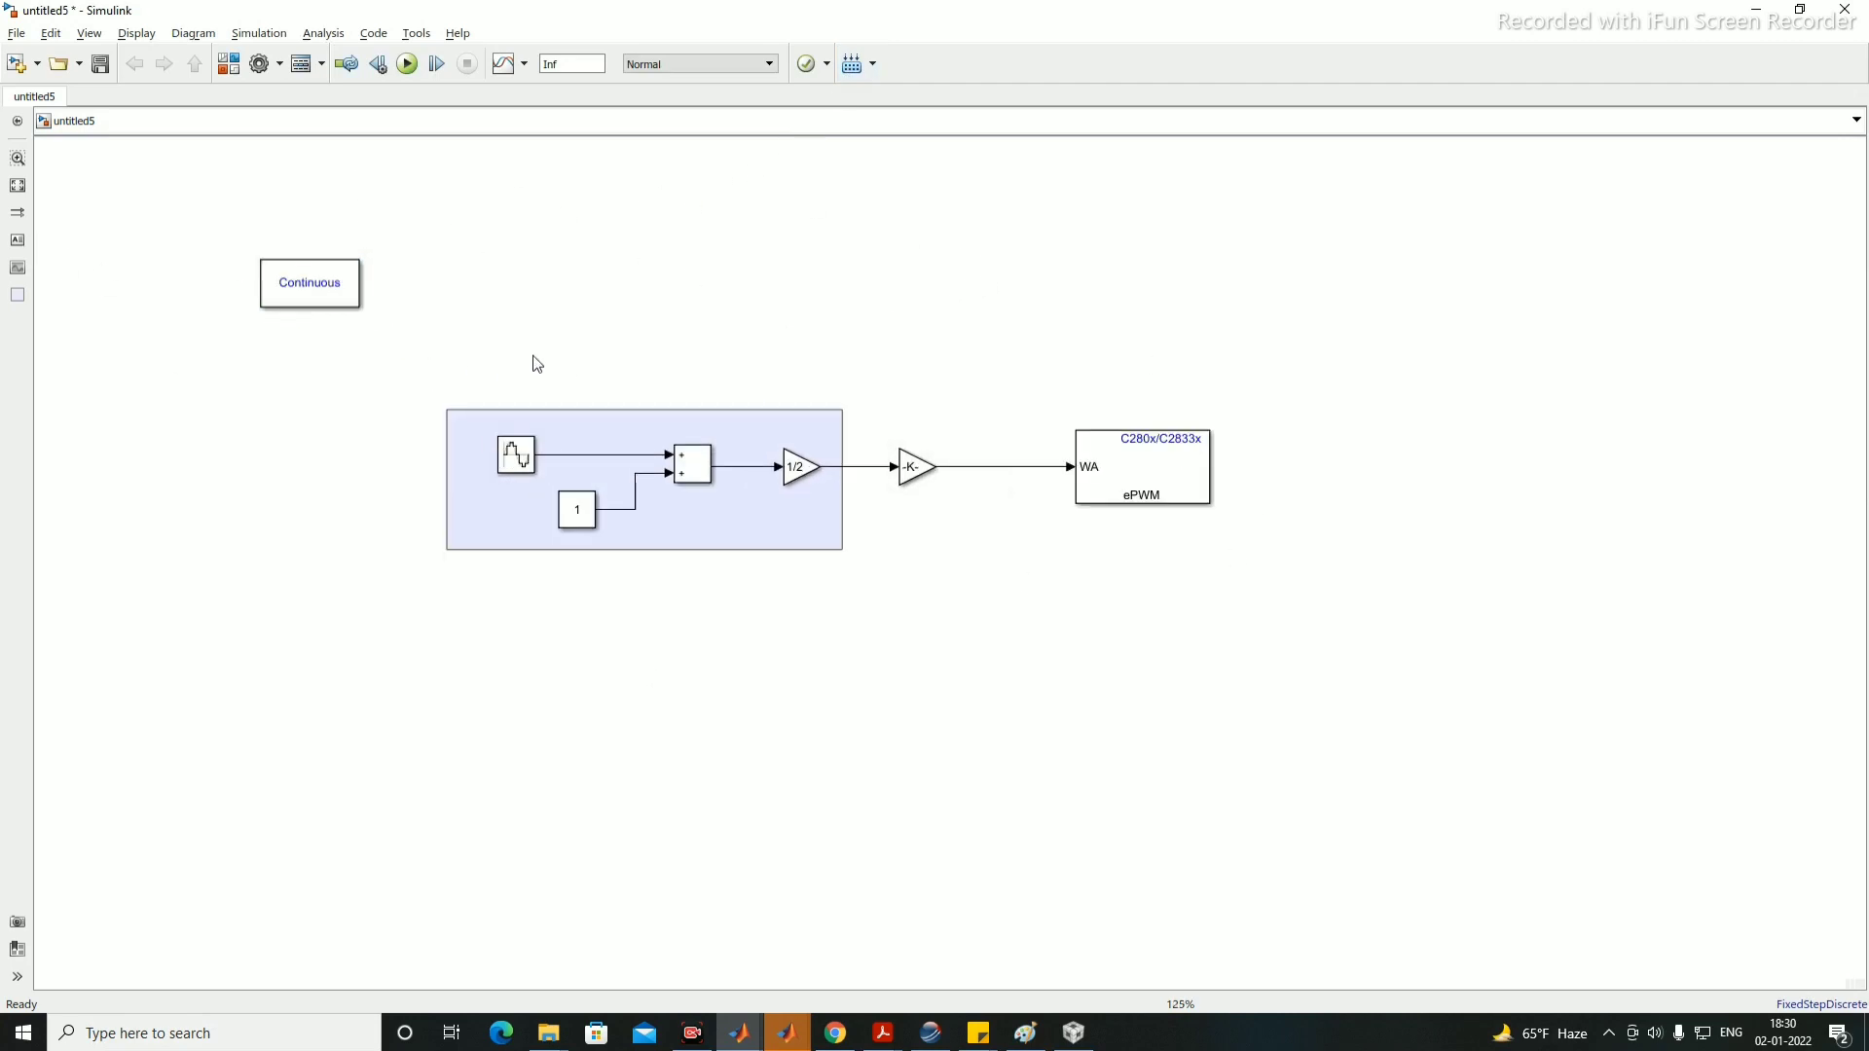
scroll(533, 364, up, 1)
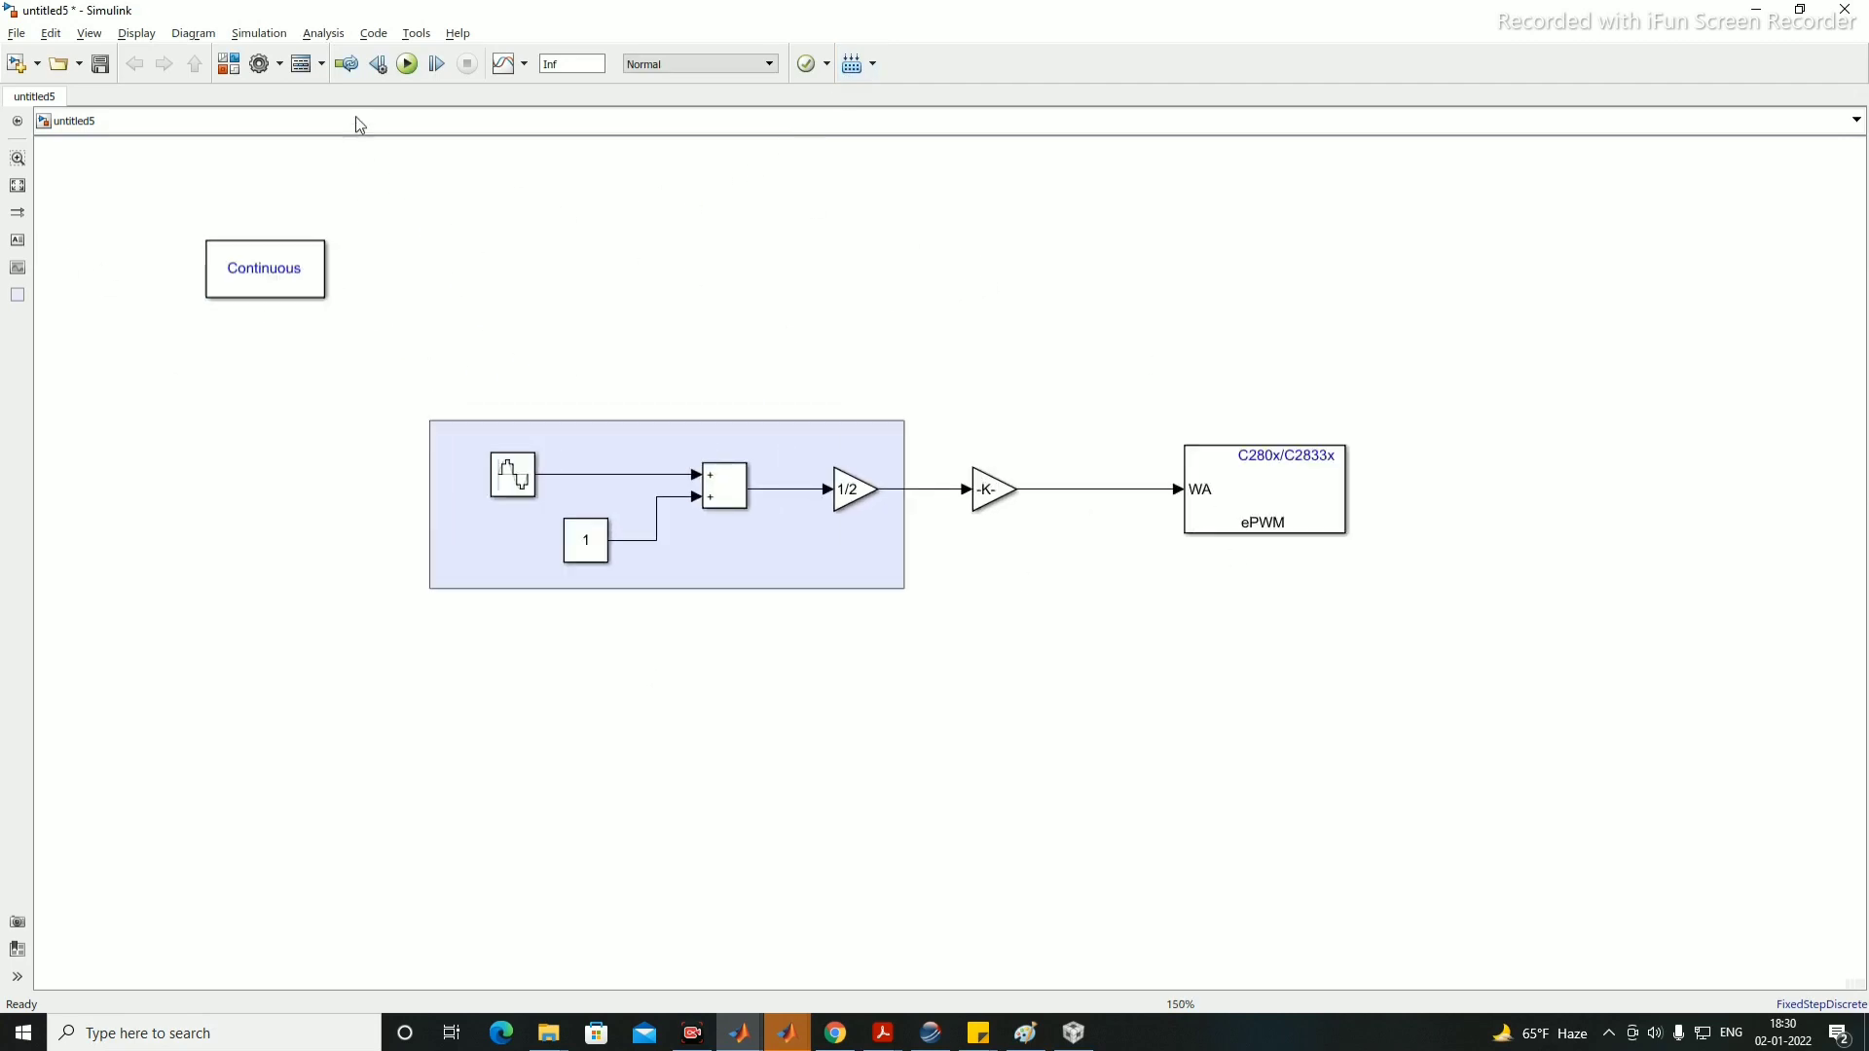
click(870, 66)
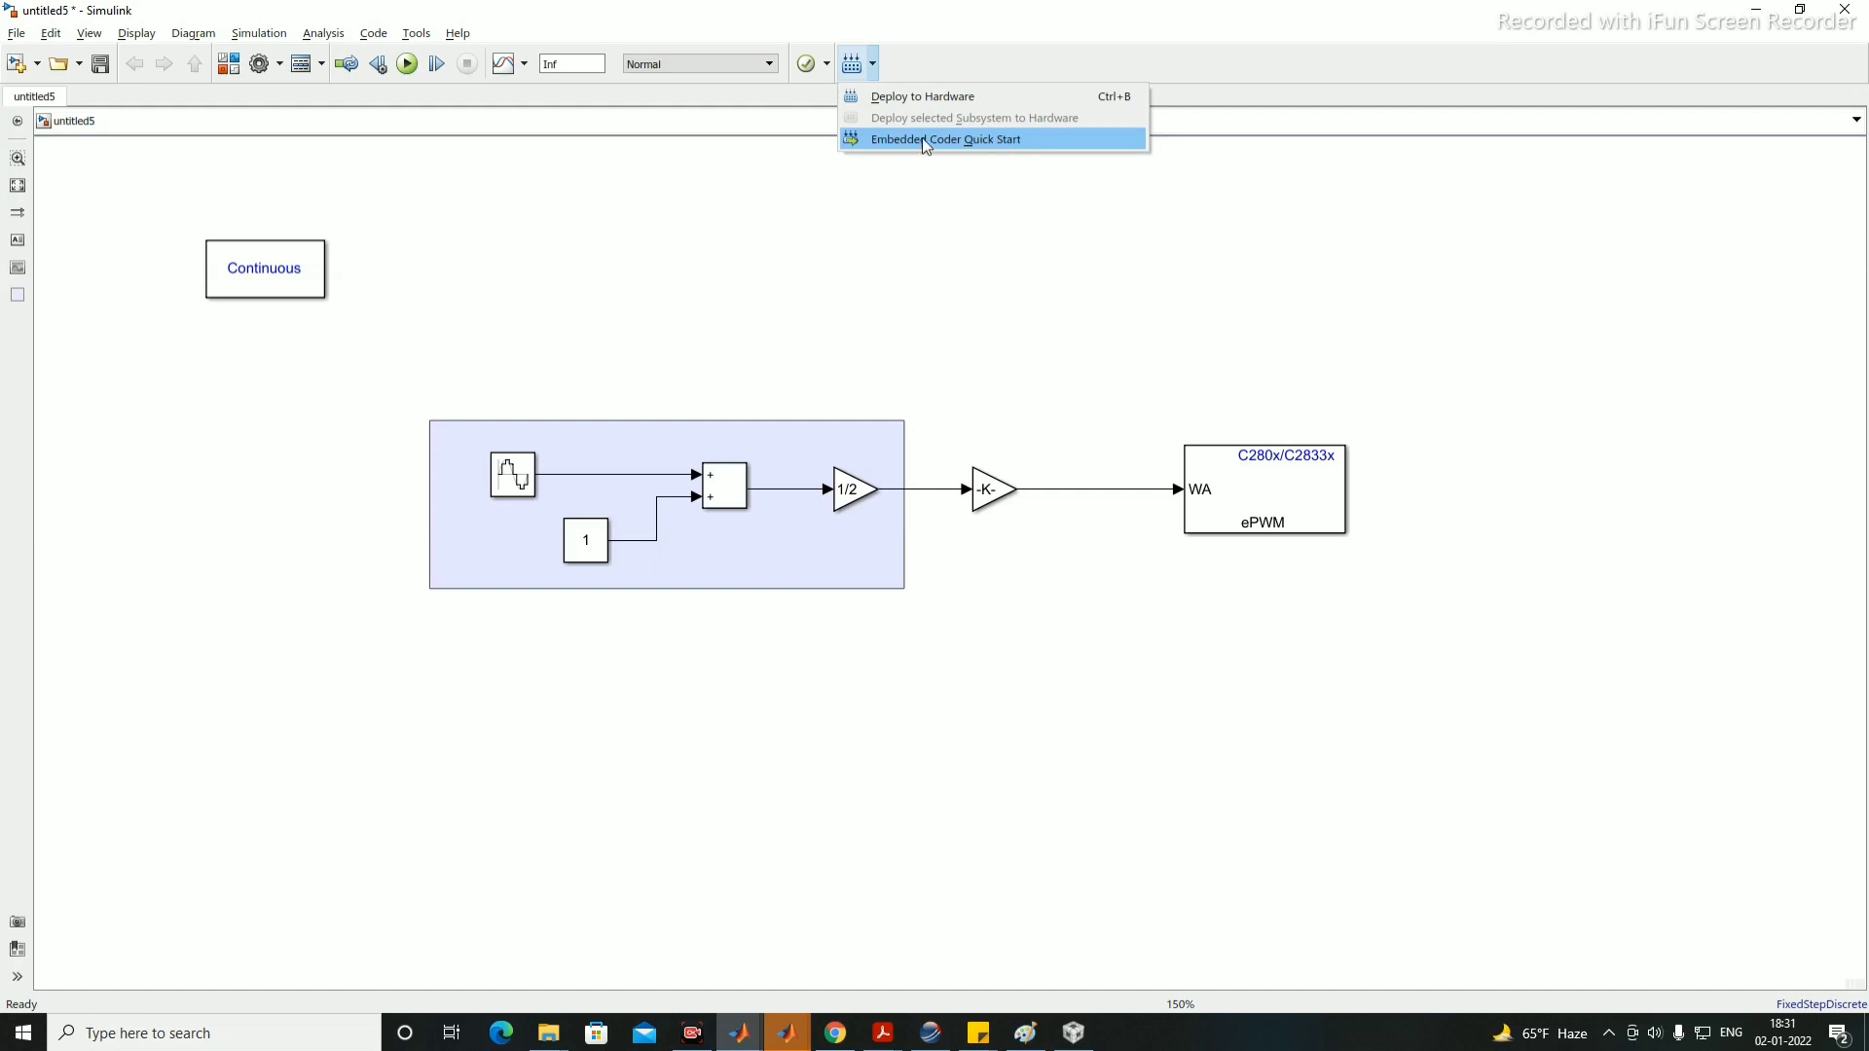
click(852, 69)
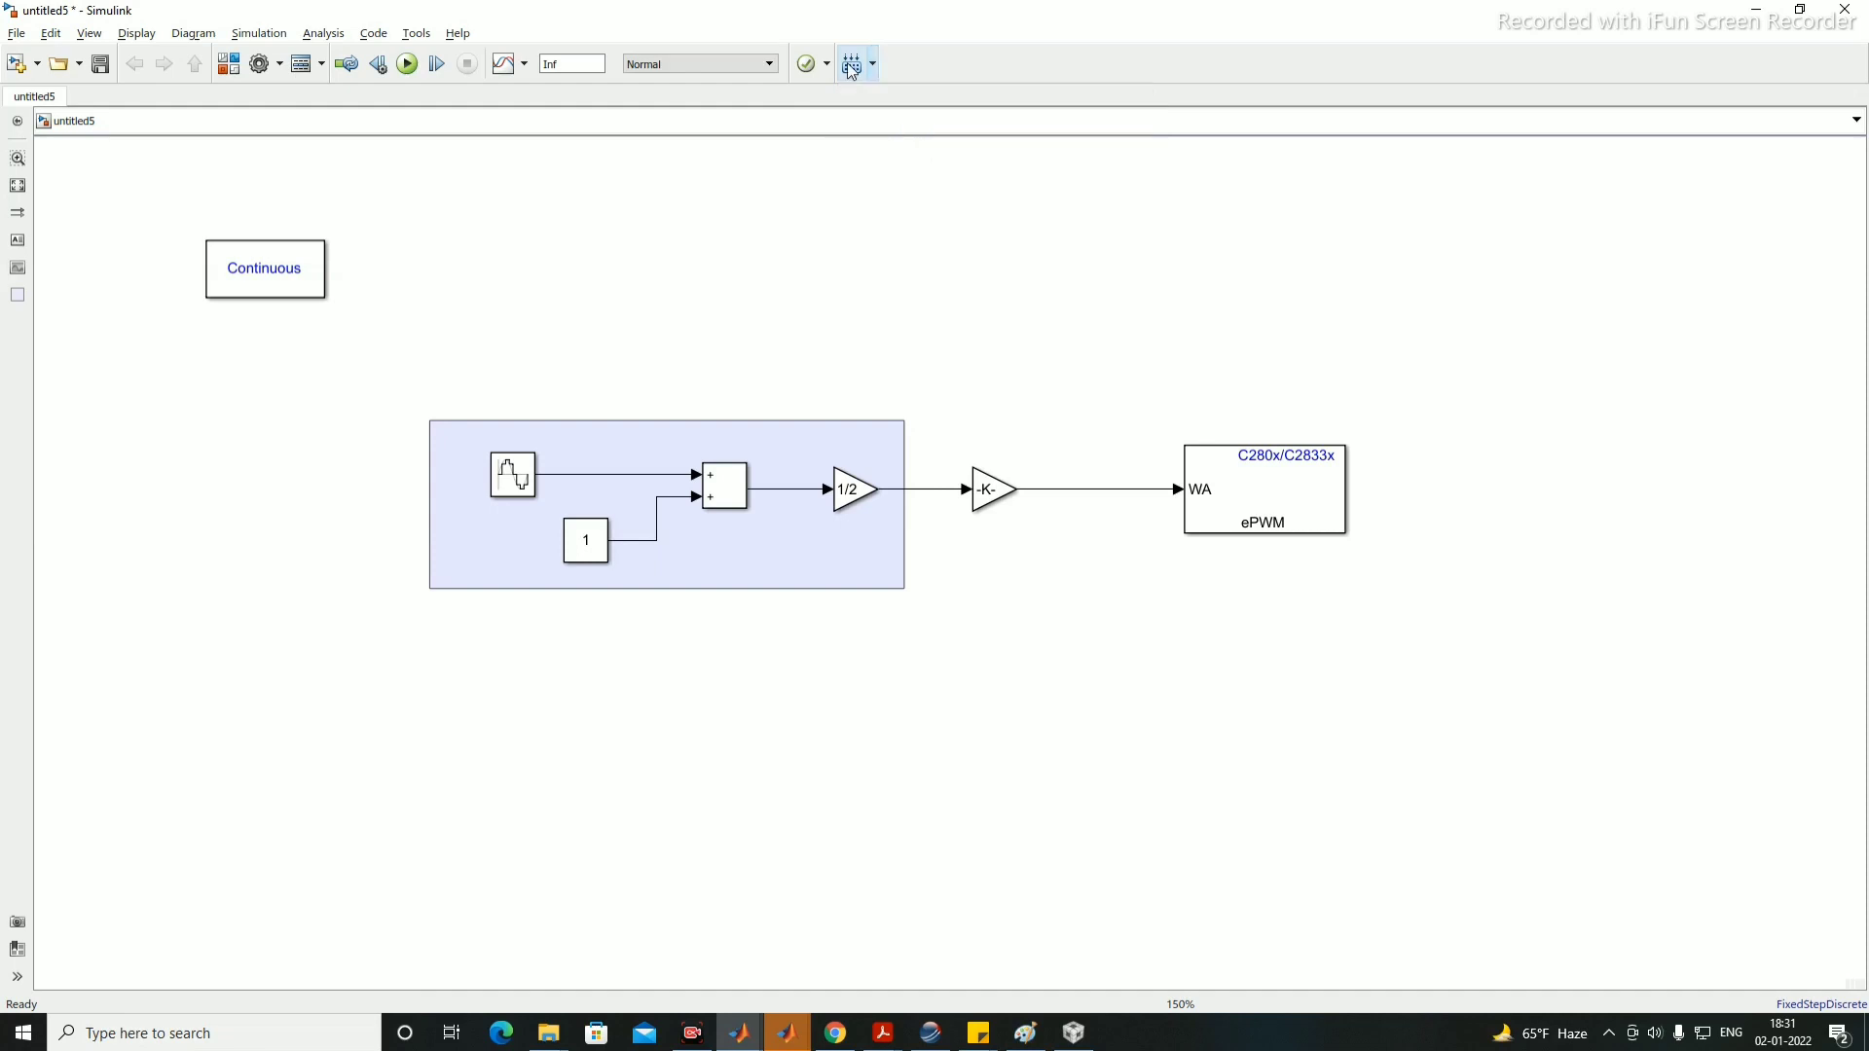
click(854, 78)
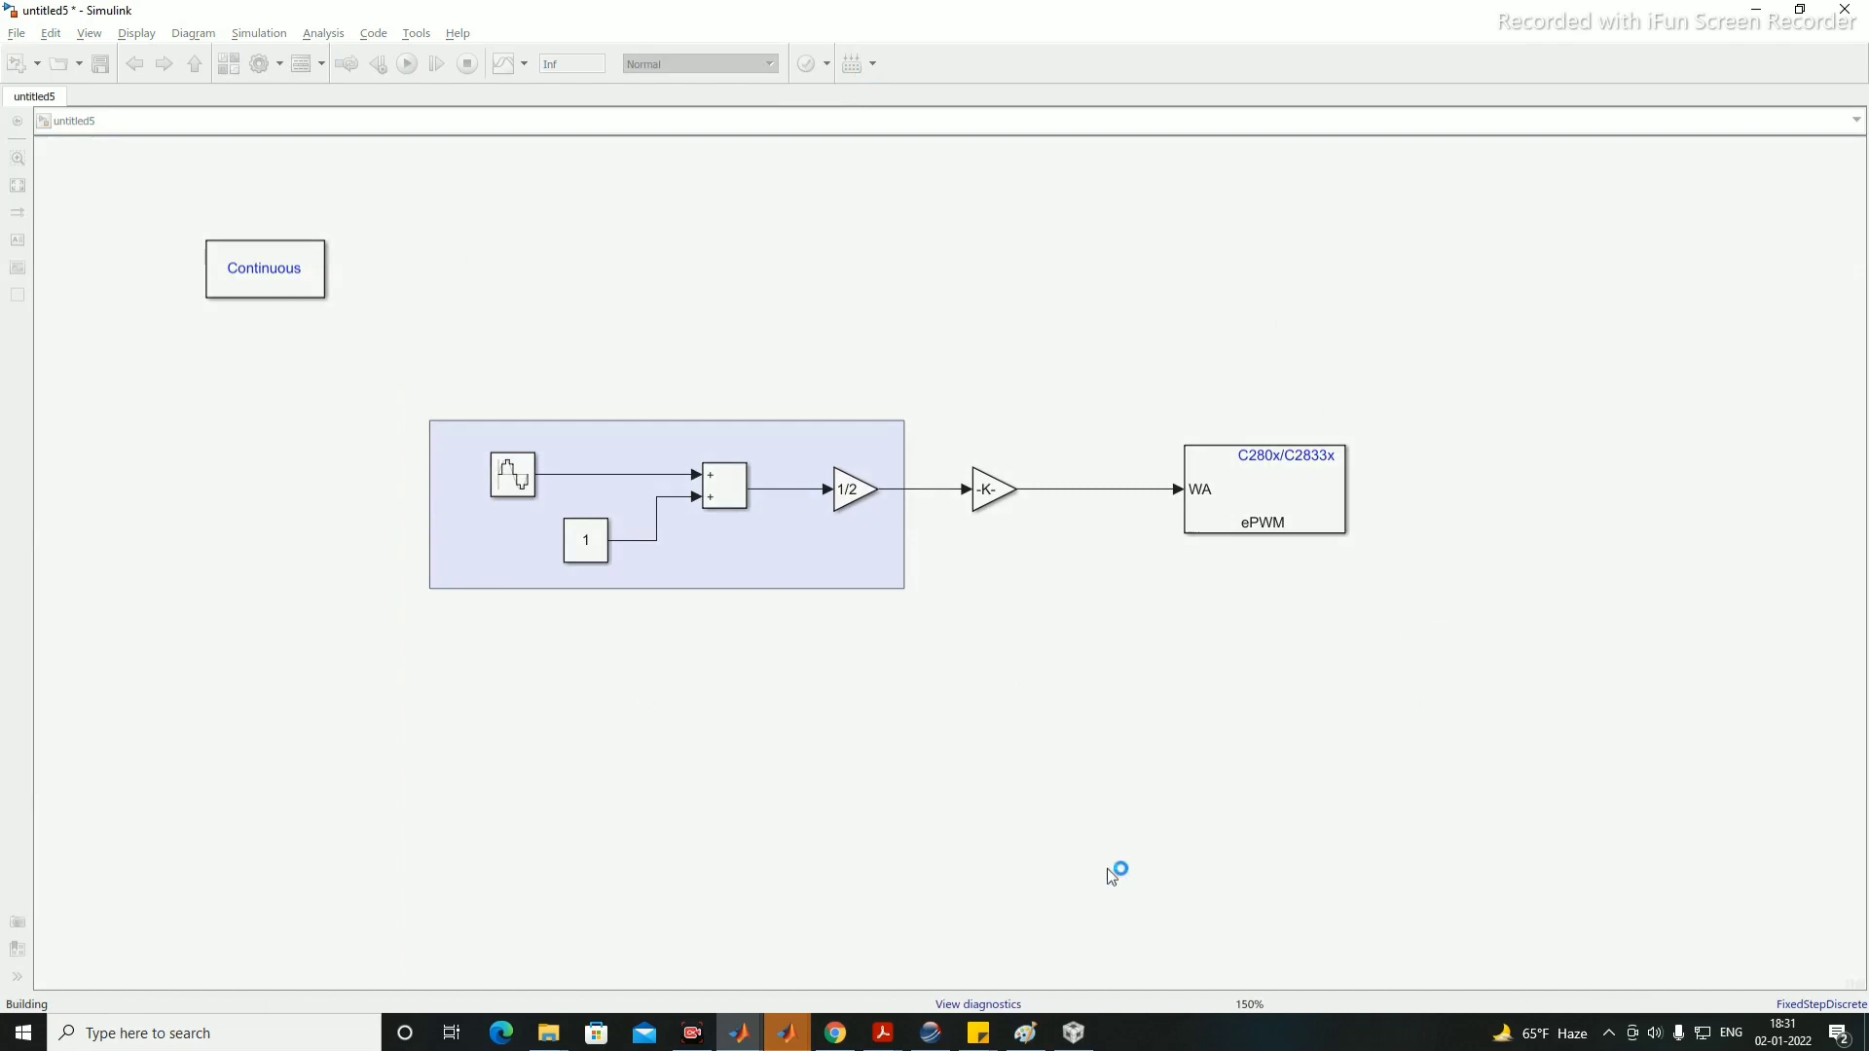
Step: Close the code generation report and open the generated project in Code Composer Studio from the build diagnostics, restarting CCS
click(988, 1005)
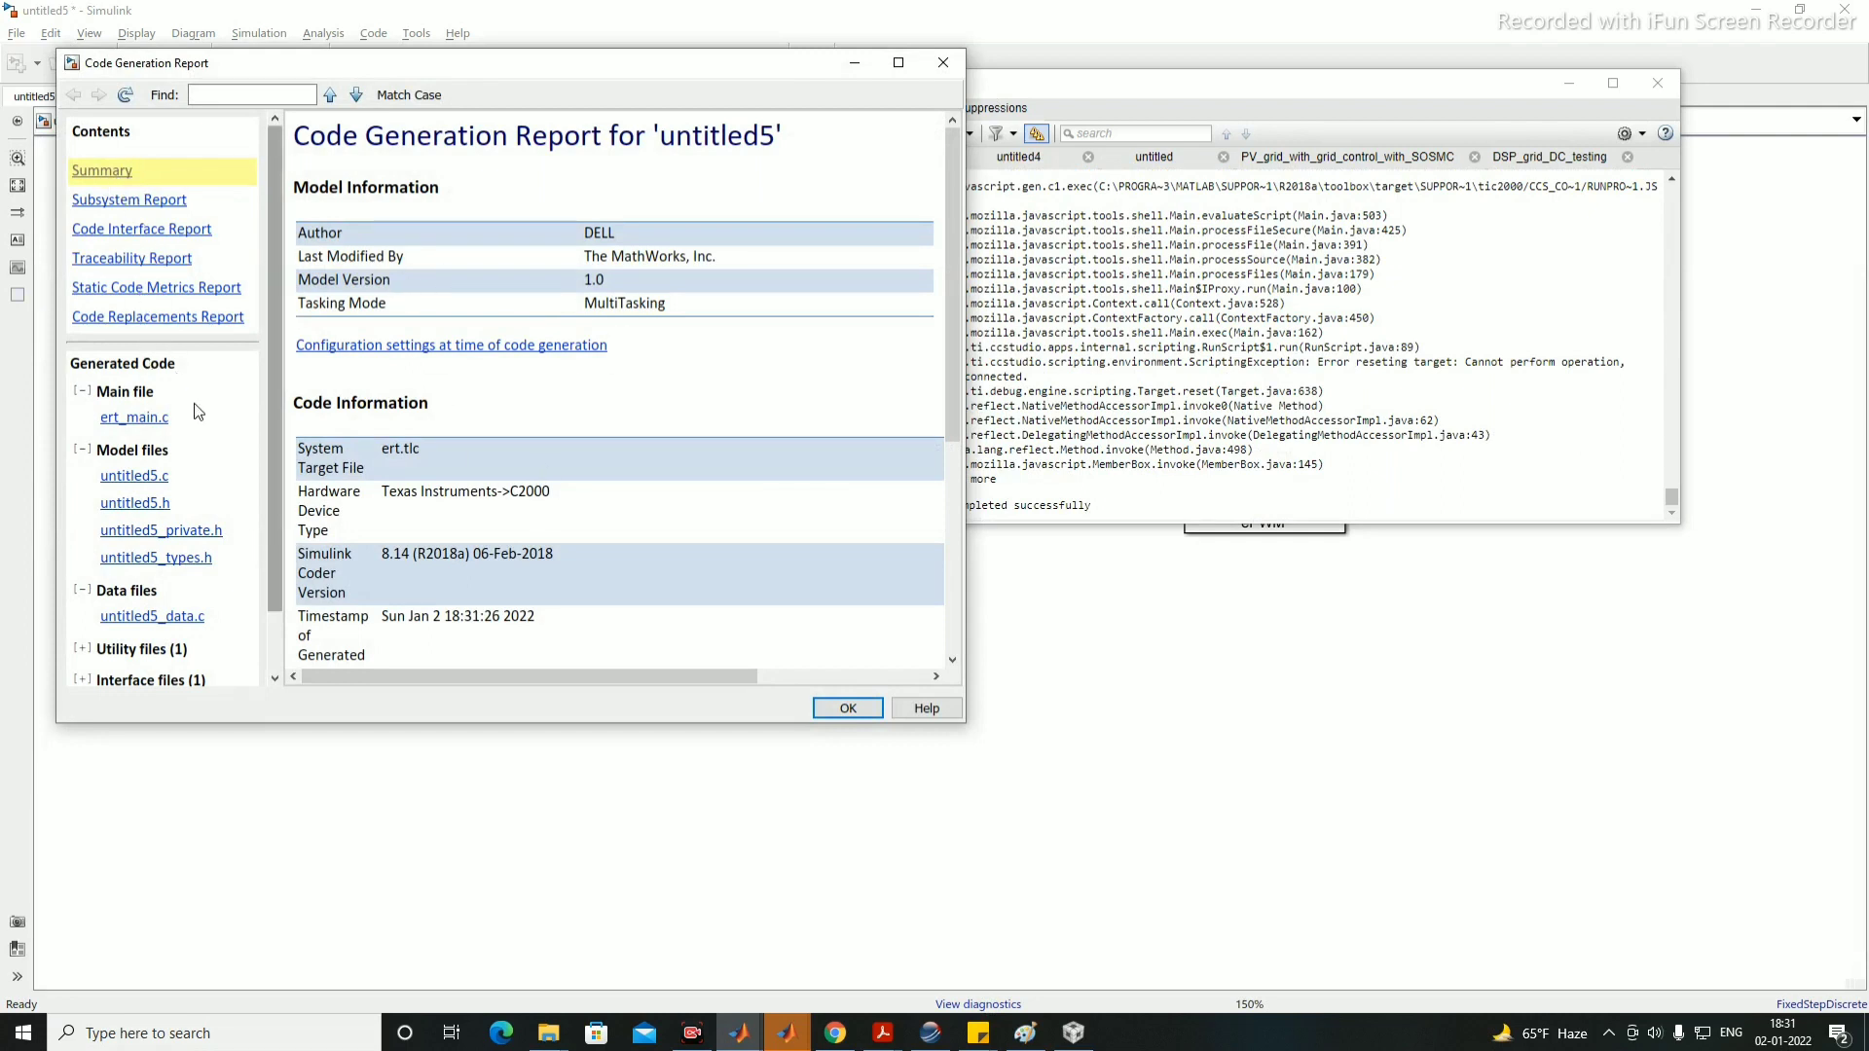
click(847, 709)
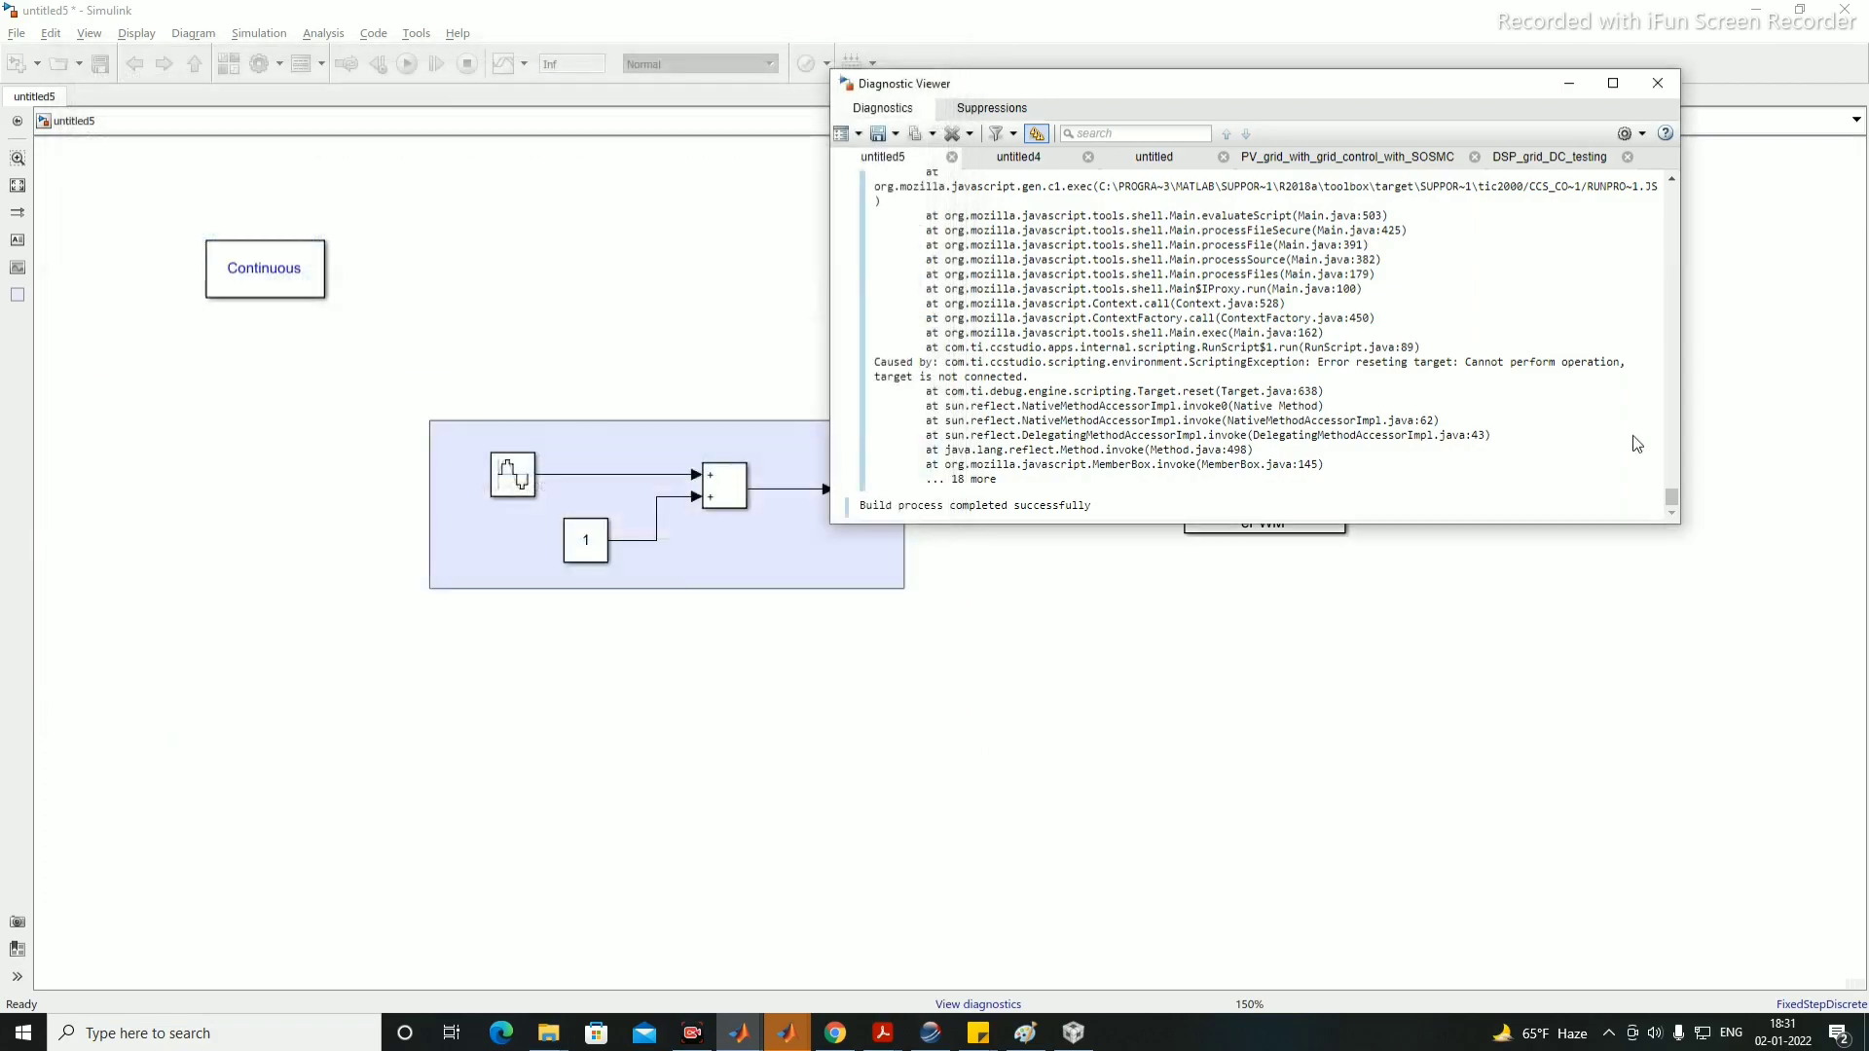
drag(1671, 498, 1675, 222)
scroll(1430, 303, up, 5)
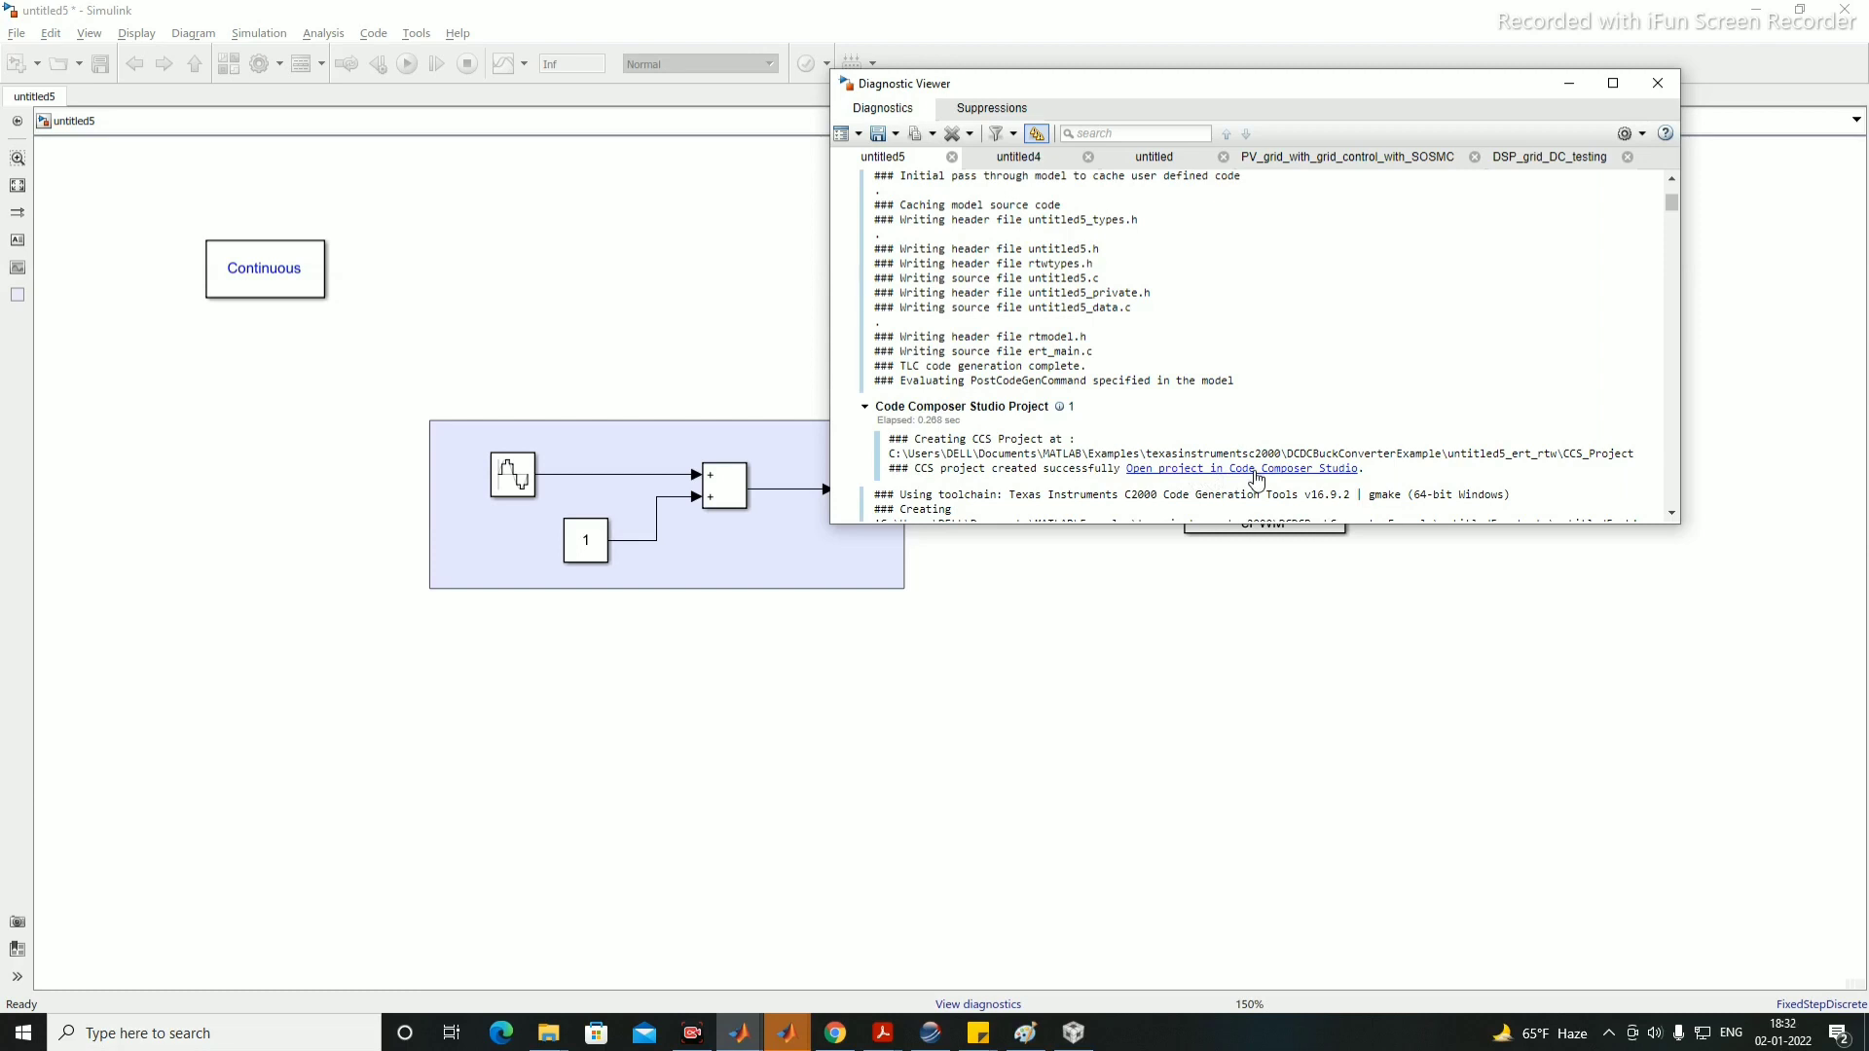
click(1255, 473)
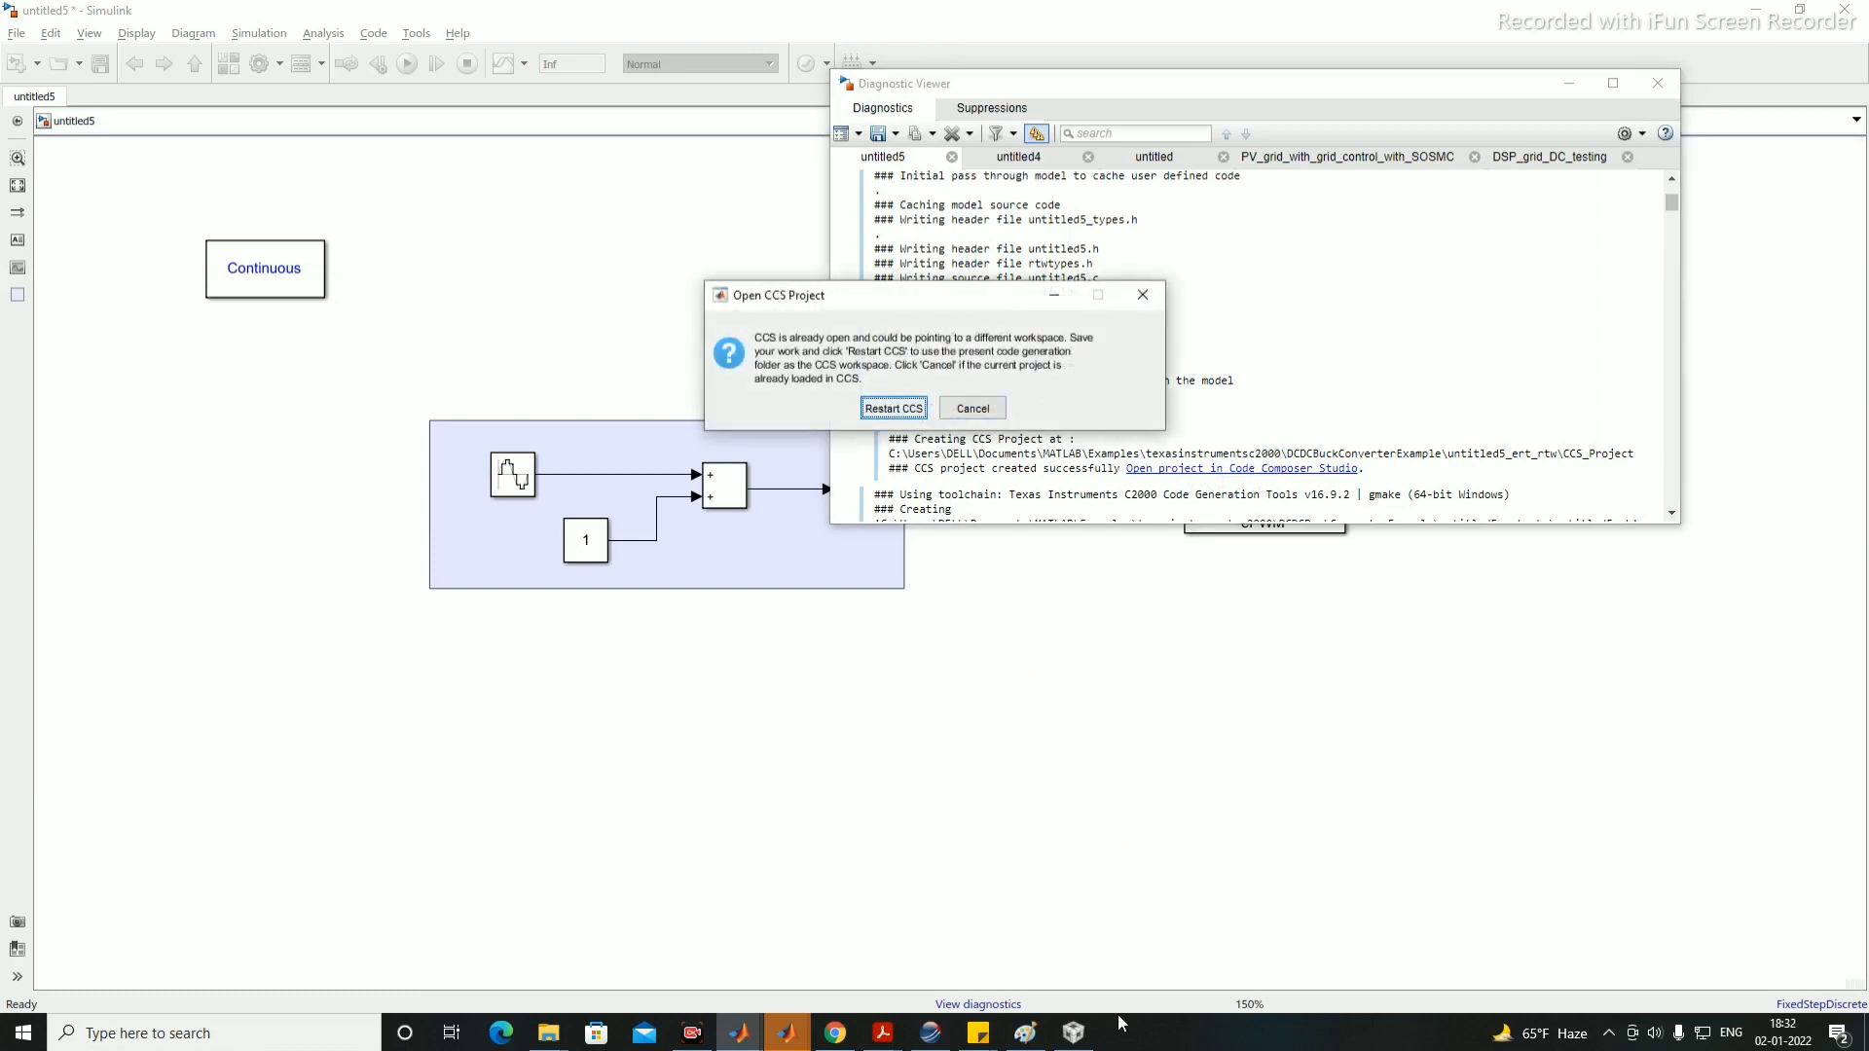
click(896, 411)
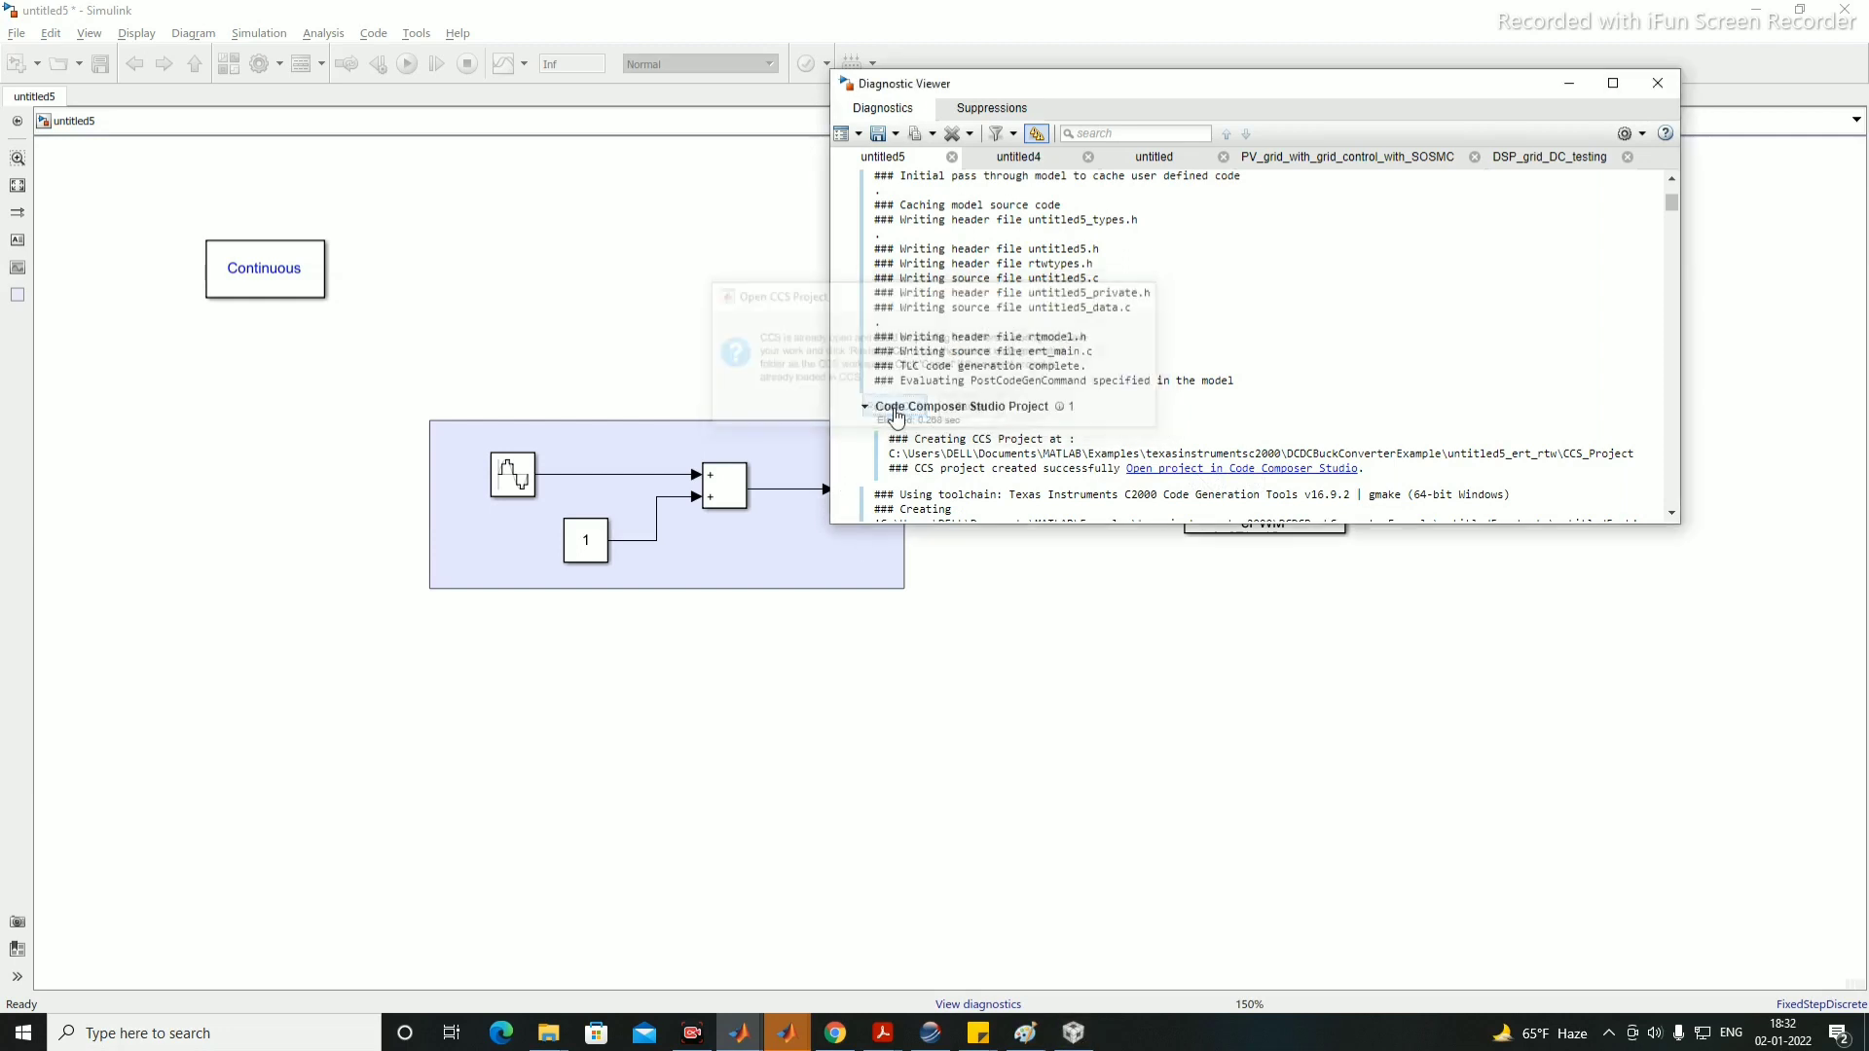